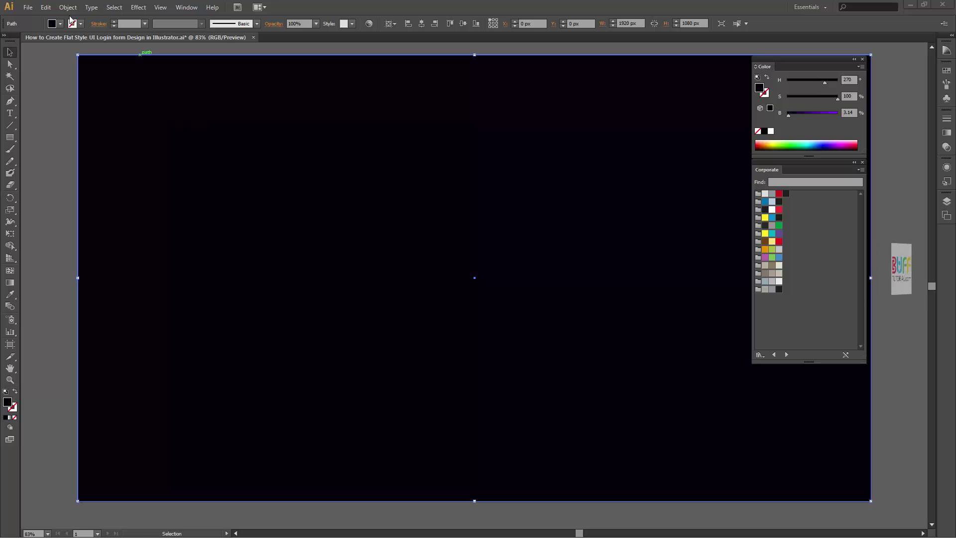
- Fill the 1920 × 1080 background with near-black grey at 4% brightness and lock it
{"action": "left_click", "coordinate": [60, 24]}
{"action": "left_click", "coordinate": [19, 68]}
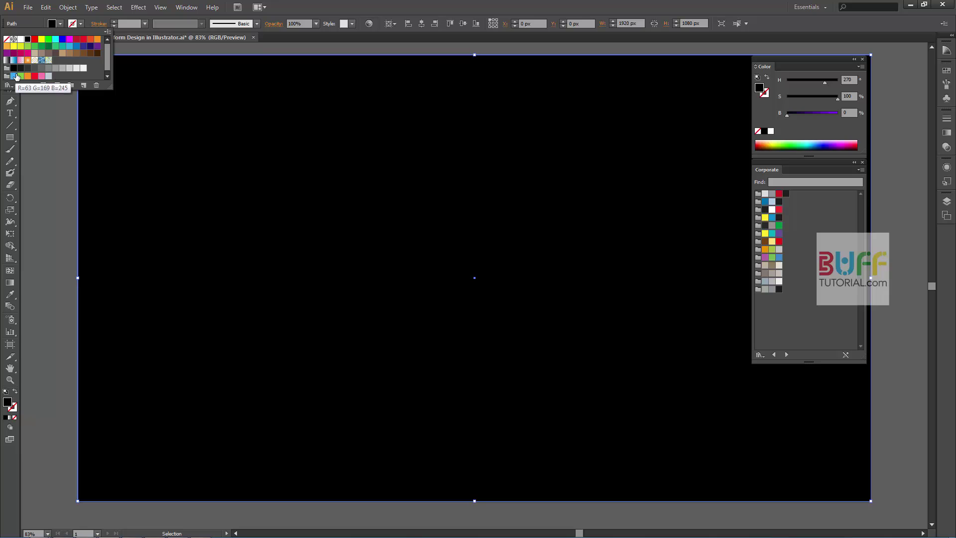
{"action": "left_click", "coordinate": [21, 68]}
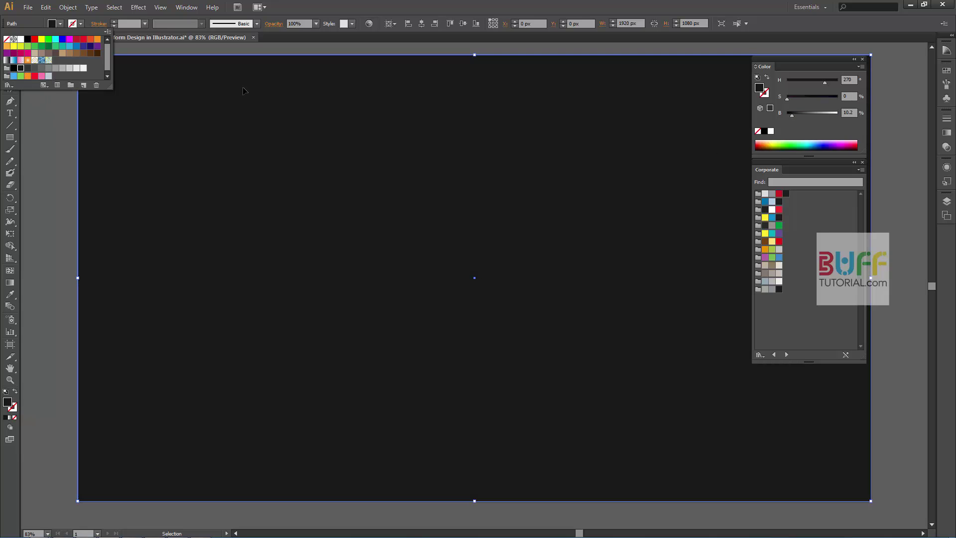
{"action": "left_click", "coordinate": [792, 119]}
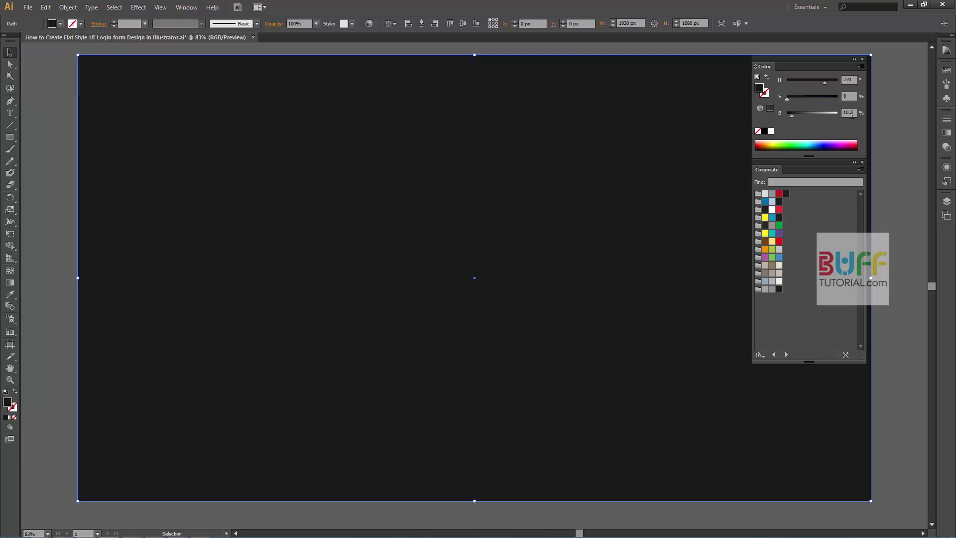
{"action": "type", "text": "4"}
{"action": "key", "text": "Return"}
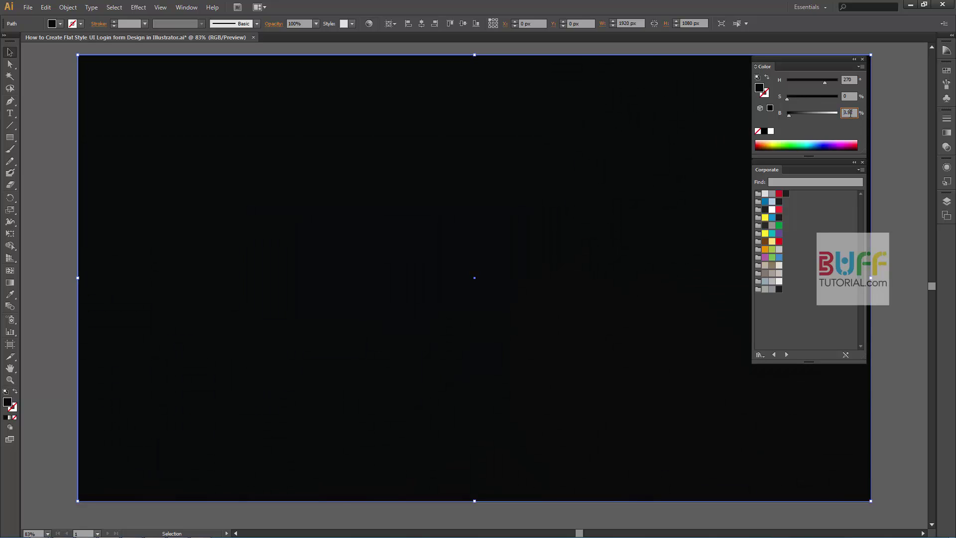
{"action": "key", "text": "Return"}
{"action": "left_click", "coordinate": [67, 7]}
{"action": "mouse_move", "coordinate": [79, 67]}
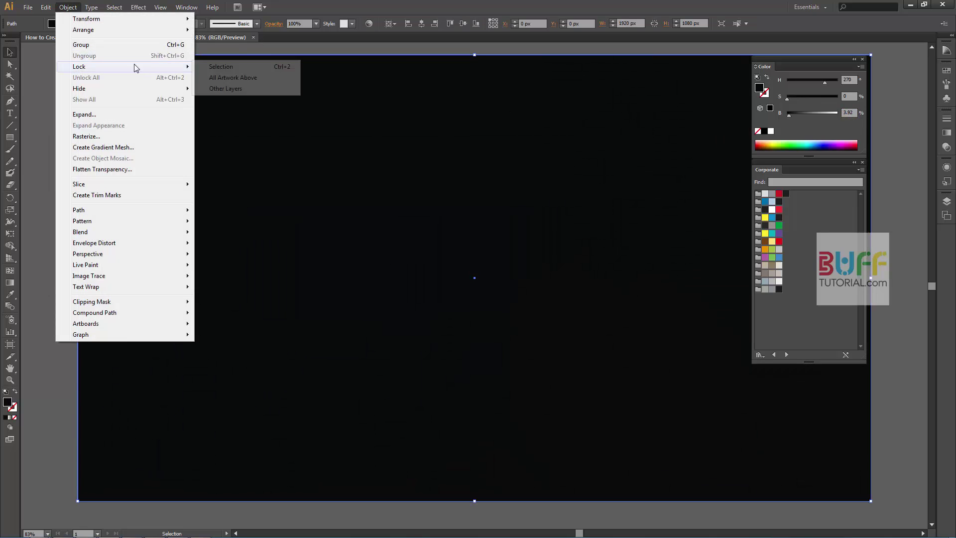
{"action": "left_click", "coordinate": [222, 66]}
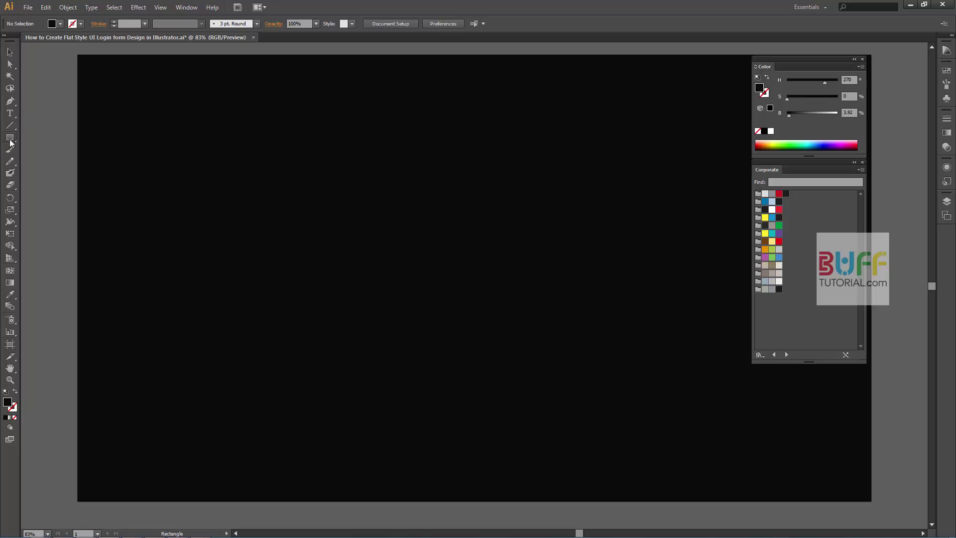
- Draw a wide white-filled bar near the canvas top-left
{"action": "left_click", "coordinate": [10, 139]}
{"action": "mouse_move", "coordinate": [111, 90]}
{"action": "left_mouse_down"}
{"action": "mouse_move", "coordinate": [335, 205]}
{"action": "mouse_move", "coordinate": [326, 209]}
{"action": "mouse_move", "coordinate": [243, 149]}
{"action": "mouse_move", "coordinate": [228, 121]}
{"action": "mouse_move", "coordinate": [281, 117]}
{"action": "mouse_move", "coordinate": [295, 150]}
{"action": "left_mouse_up"}
{"action": "key", "text": "v"}
{"action": "left_click", "coordinate": [60, 23]}
{"action": "left_click", "coordinate": [22, 43]}
{"action": "key", "text": "Escape"}
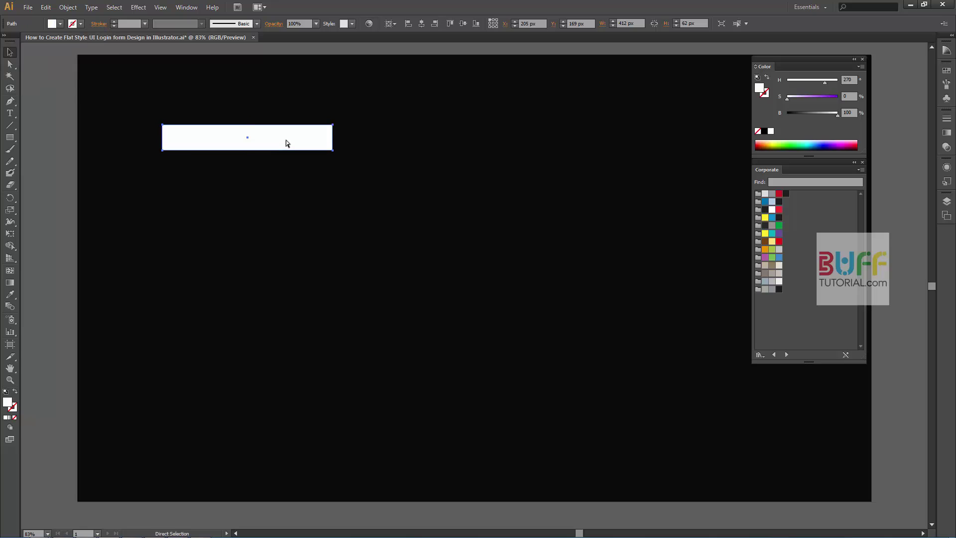
{"action": "key", "text": "ctrl+1"}
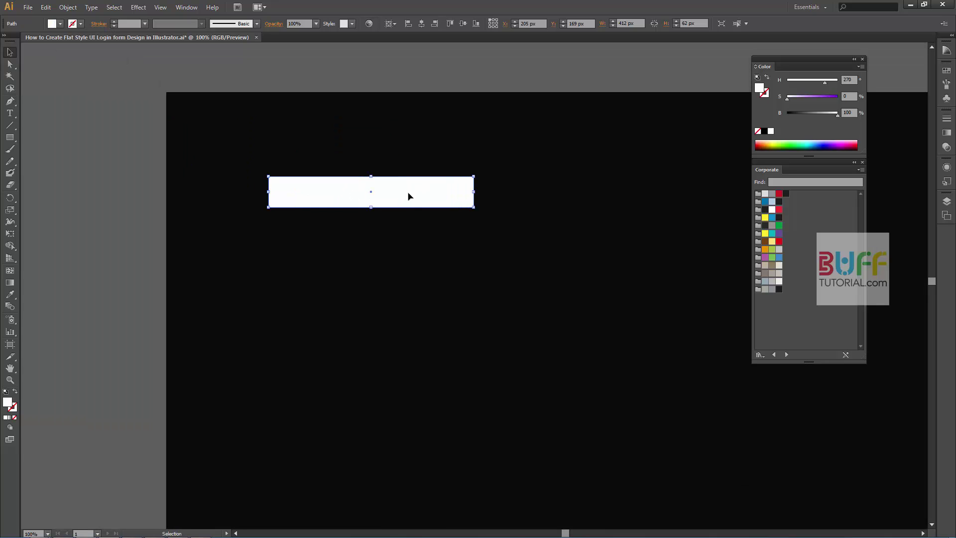
{"action": "left_click_drag", "start_coordinate": [408, 197], "coordinate": [404, 189]}
{"action": "scroll", "coordinate": [404, 188], "scroll_direction": "up", "scroll_amount": 1}
- Draw a square over the bar's left end and fill it blue
{"action": "left_click", "coordinate": [10, 137]}
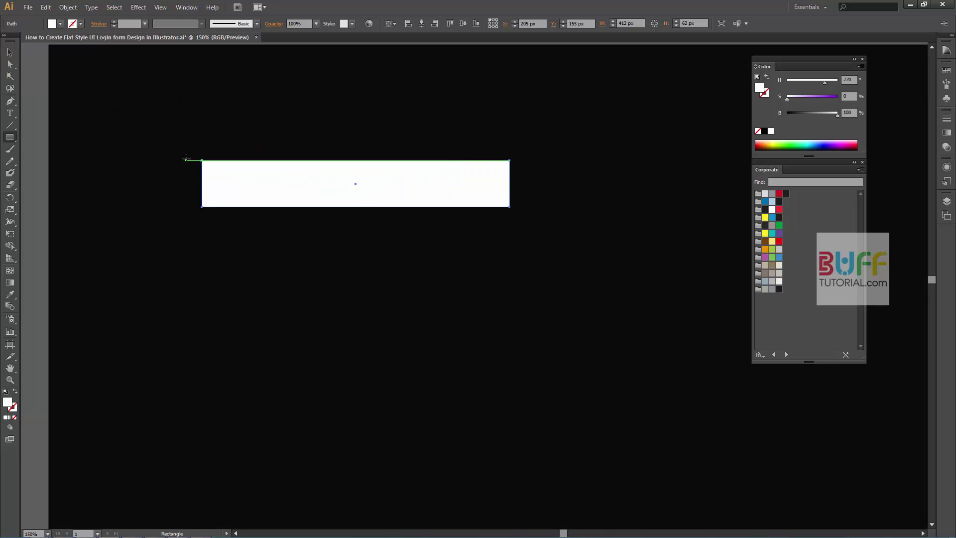
{"action": "left_click_drag", "start_coordinate": [202, 160], "coordinate": [253, 206]}
{"action": "key", "text": "v"}
{"action": "left_click", "coordinate": [777, 257]}
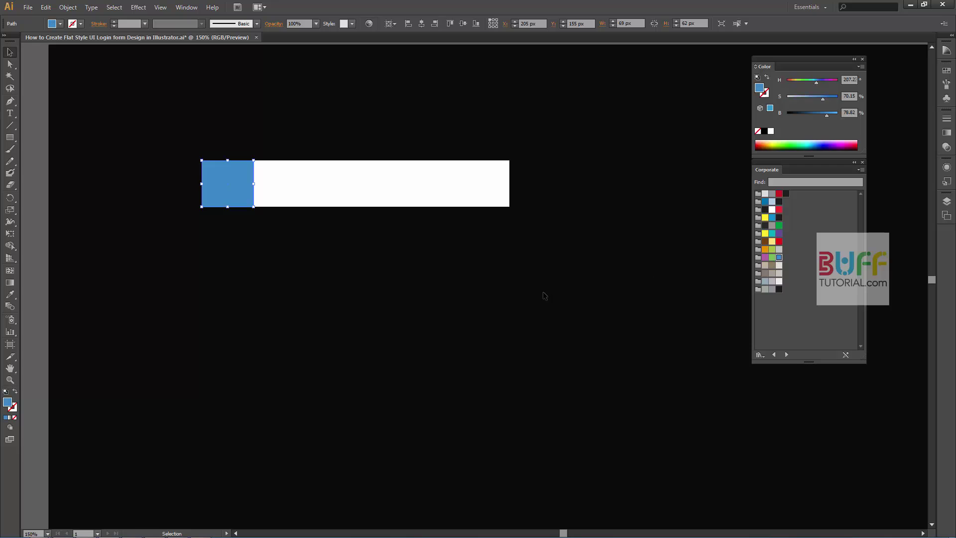
{"action": "left_click", "coordinate": [405, 294]}
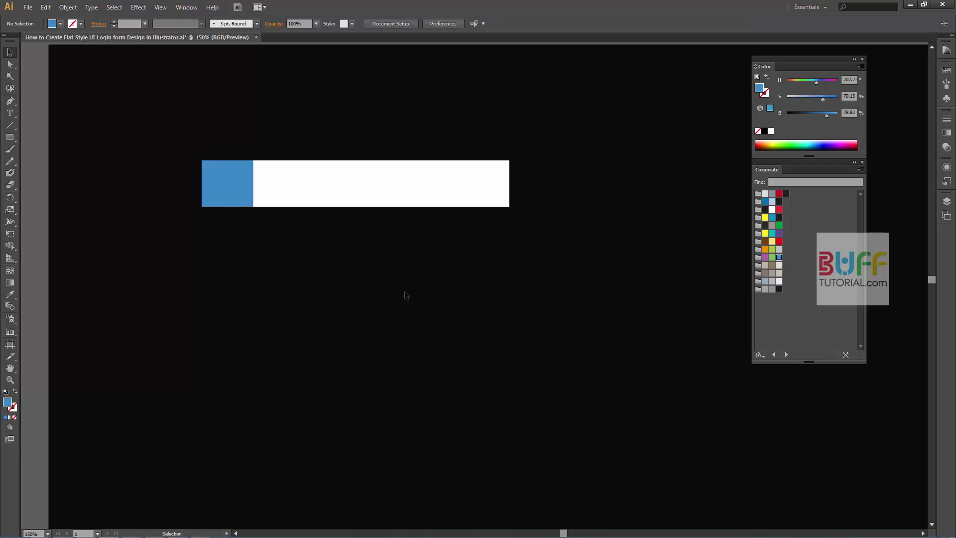
- Draw a blue square right of the white bar, nudge it right, and reshape it into a wider, 49 px-tall block
{"action": "left_click", "coordinate": [599, 190], "text": "ctrl"}
{"action": "left_click_drag", "start_coordinate": [423, 186], "coordinate": [392, 198]}
{"action": "left_click", "coordinate": [10, 138]}
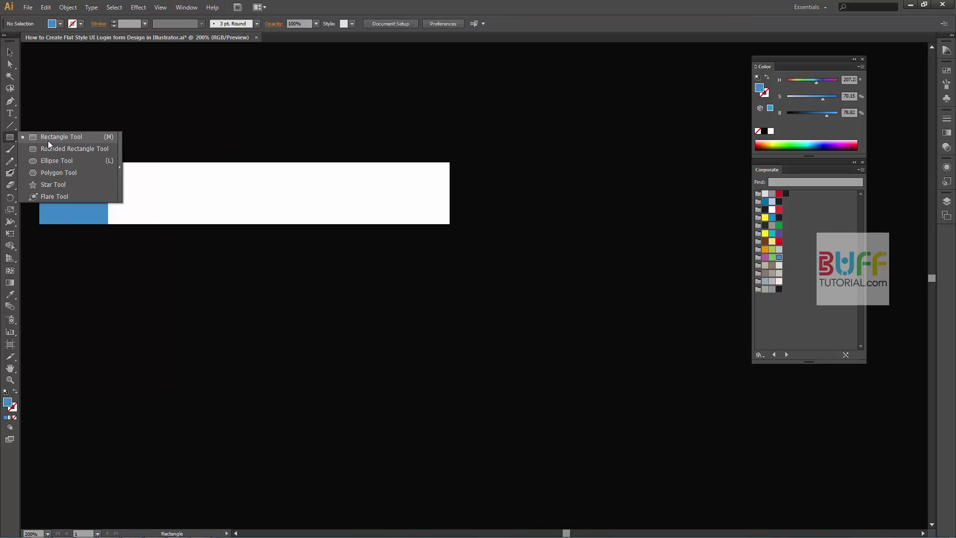
{"action": "mouse_move", "coordinate": [451, 163]}
{"action": "left_mouse_down"}
{"action": "mouse_move", "coordinate": [526, 212]}
{"action": "mouse_move", "coordinate": [514, 204]}
{"action": "left_mouse_up"}
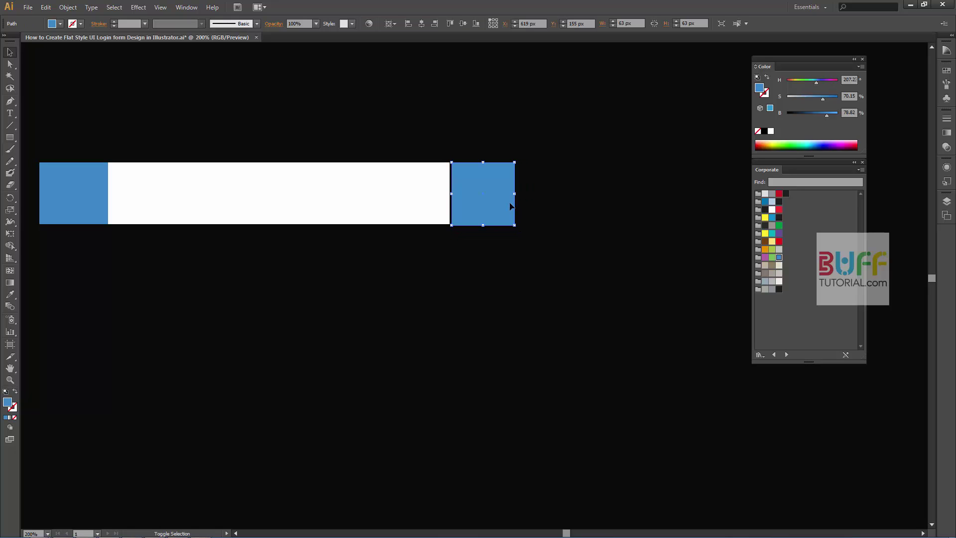
{"action": "key", "text": "shift+Right"}
{"action": "key", "text": "shift+Right"}
{"action": "key", "text": "shift+Right"}
{"action": "key", "text": "shift+Right"}
{"action": "key", "text": "shift+Right"}
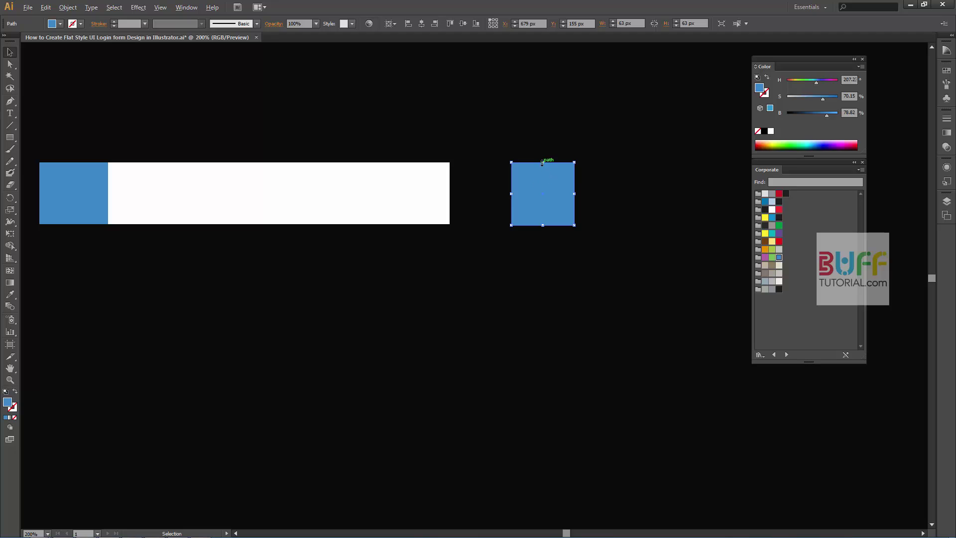
{"action": "left_click_drag", "start_coordinate": [542, 162], "coordinate": [585, 193]}
{"action": "left_click", "coordinate": [467, 273]}
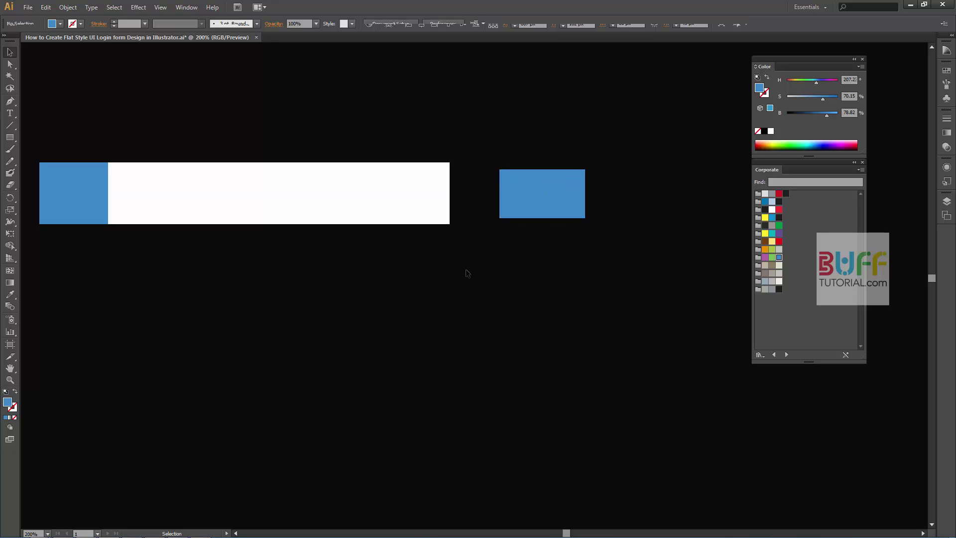
- Draw a small square and rotate it 45° into a diamond
{"action": "key", "text": "m"}
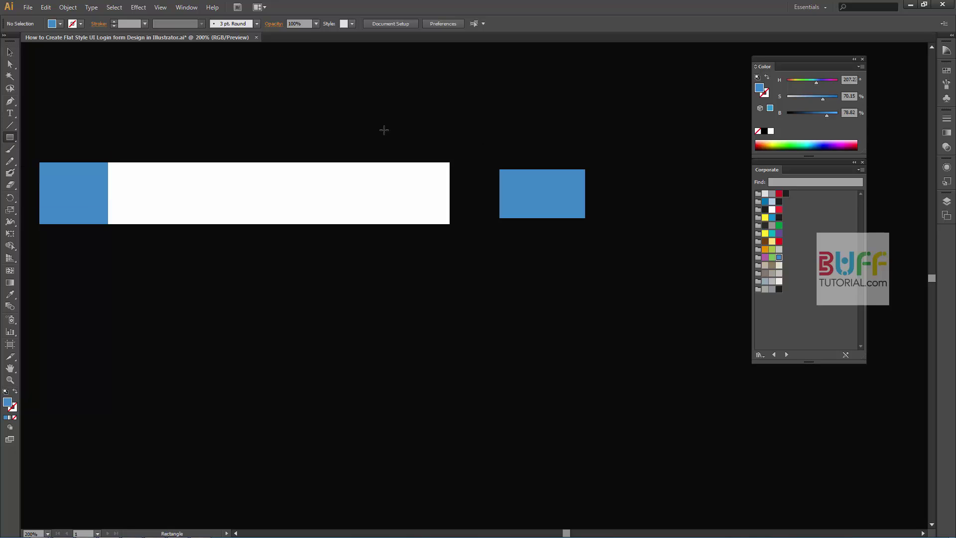
{"action": "left_click_drag", "start_coordinate": [446, 125], "coordinate": [458, 137]}
{"action": "left_click", "coordinate": [68, 7]}
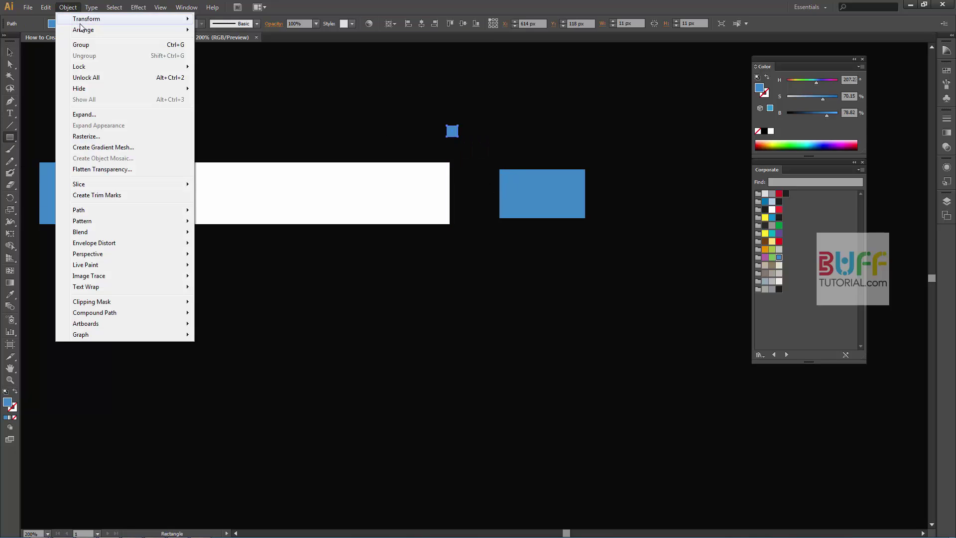
{"action": "mouse_move", "coordinate": [86, 19]}
{"action": "left_click", "coordinate": [241, 46]}
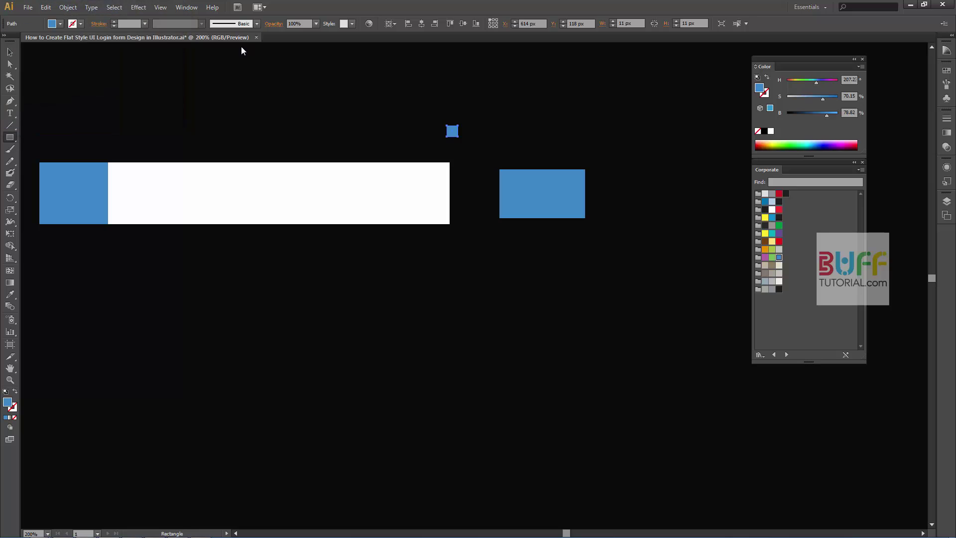
{"action": "left_click", "coordinate": [67, 7]}
{"action": "left_click", "coordinate": [224, 41]}
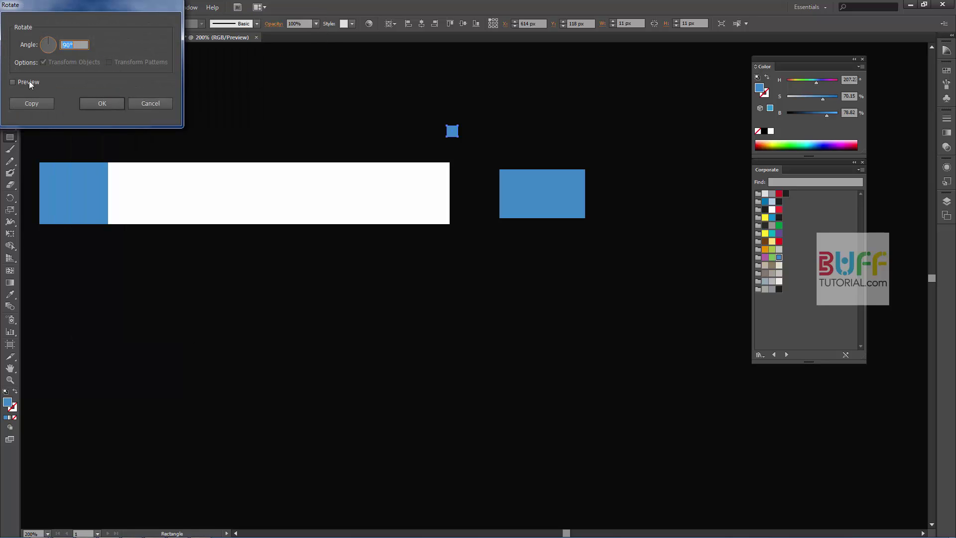
{"action": "type", "text": "45"}
{"action": "key", "text": "Return"}
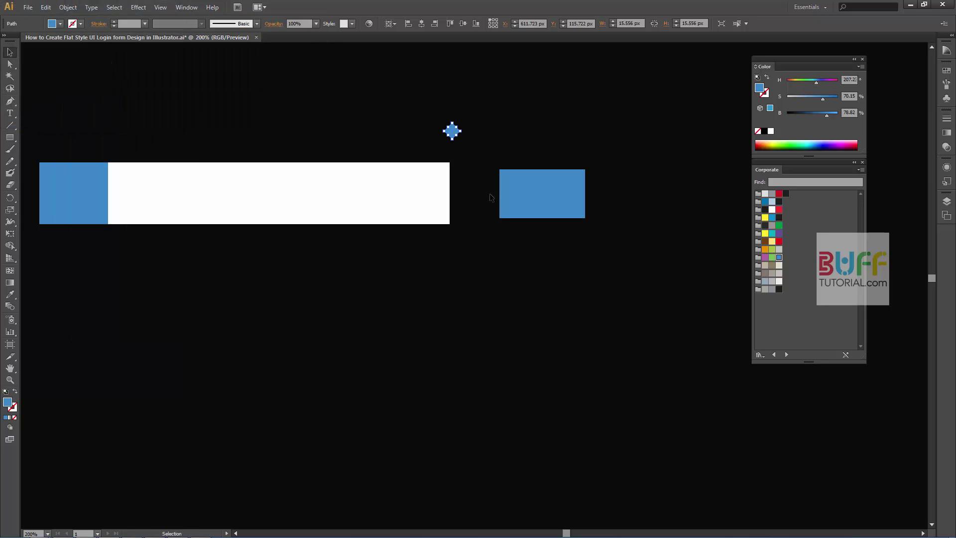
- Place the diamond on the blue rectangle's left edge, vertically centred
{"action": "left_click_drag", "start_coordinate": [457, 134], "coordinate": [500, 194]}
{"action": "left_click", "coordinate": [518, 194], "text": "shift"}
{"action": "left_click", "coordinate": [391, 24]}
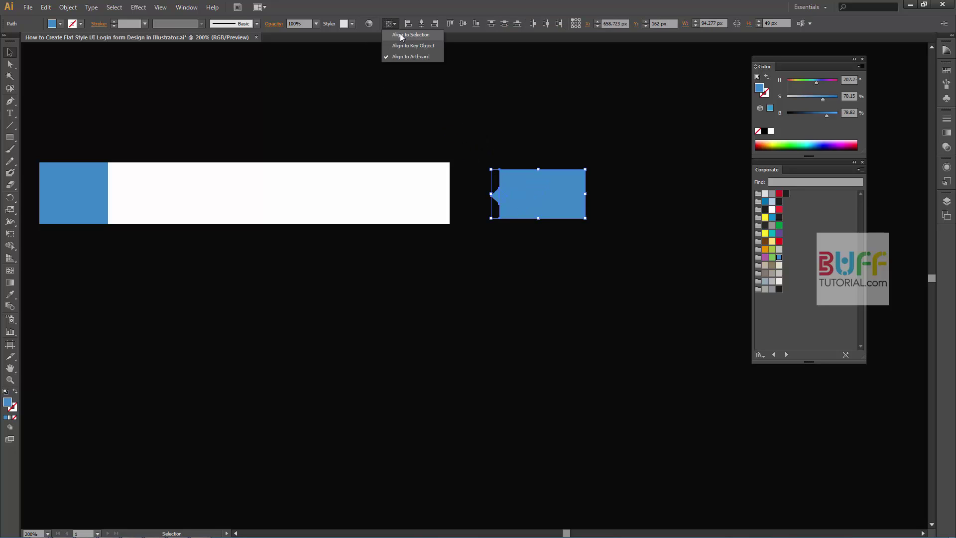
{"action": "left_click", "coordinate": [451, 25]}
{"action": "left_click", "coordinate": [191, 7]}
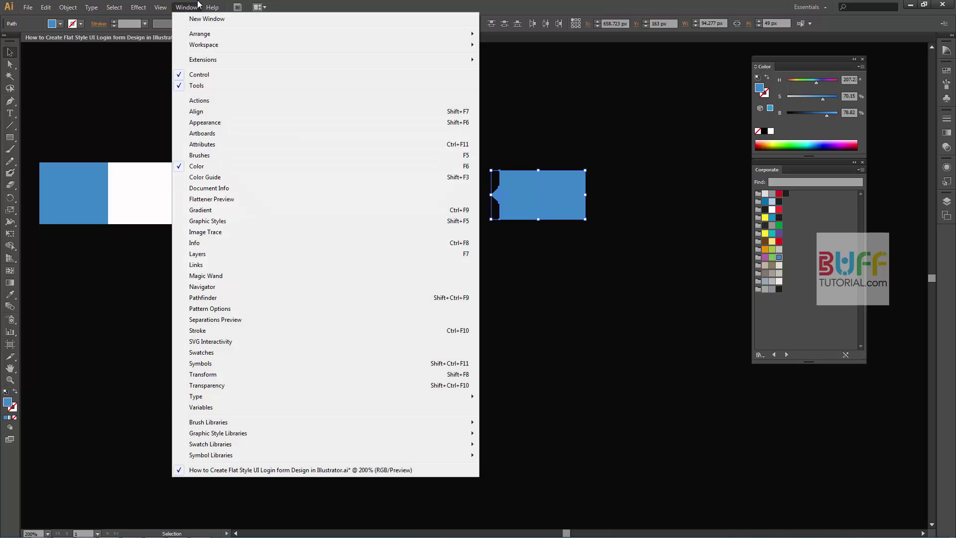
- Select the pointed blue shape and nudge it left toward the white bar
{"action": "left_click", "coordinate": [550, 144]}
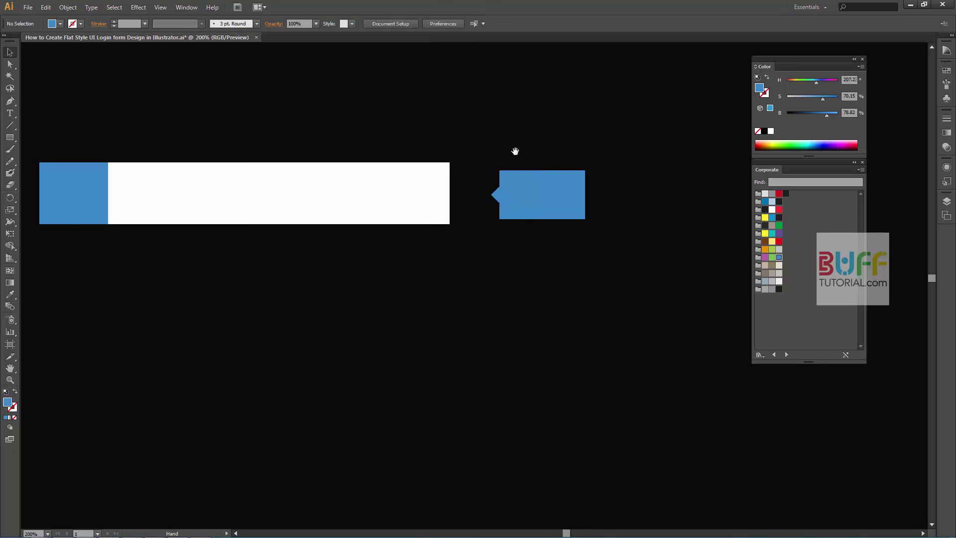
{"action": "key", "text": "ctrl+plus"}
{"action": "scroll", "coordinate": [529, 199], "scroll_direction": "up", "scroll_amount": 4}
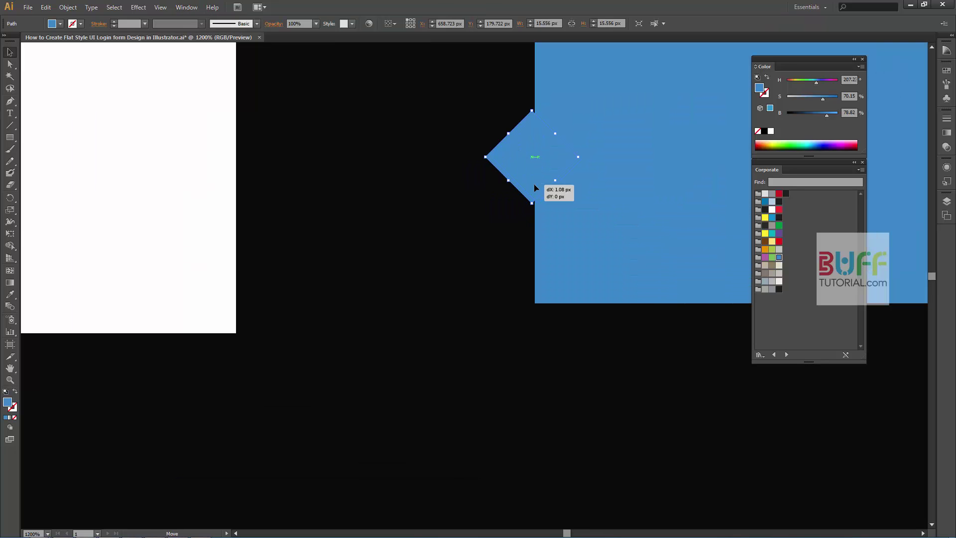
{"action": "left_click", "coordinate": [483, 144]}
{"action": "scroll", "coordinate": [483, 145], "scroll_direction": "down", "scroll_amount": 3}
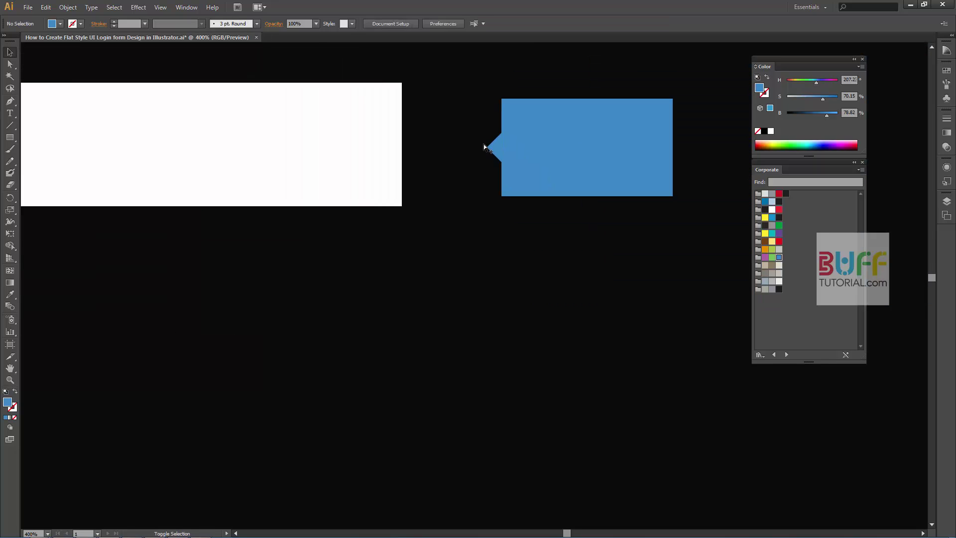
{"action": "left_click_drag", "start_coordinate": [496, 101], "coordinate": [564, 174]}
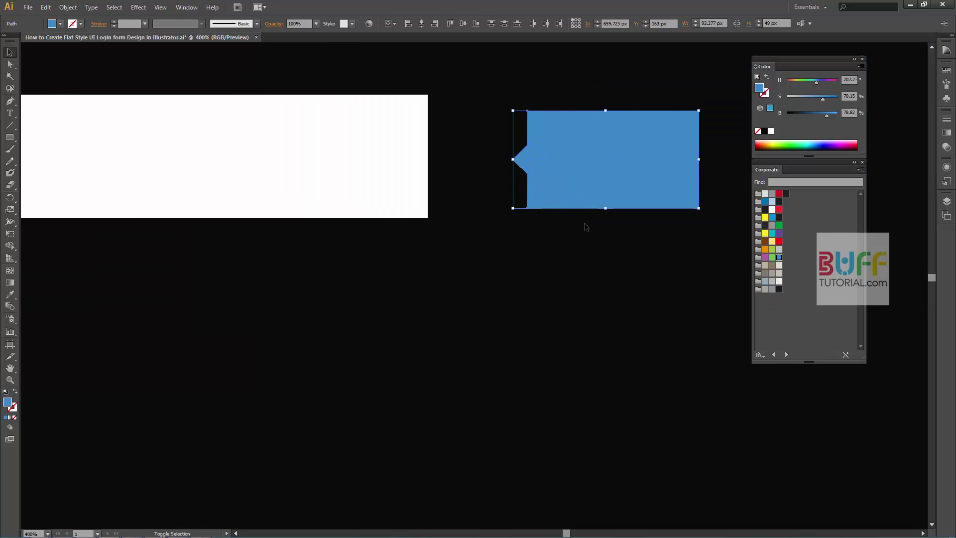
{"action": "key", "text": "shift+Left"}
{"action": "key", "text": "shift+Left"}
{"action": "key", "text": "shift+Left"}
{"action": "key", "text": "Right"}
{"action": "key", "text": "Right"}
{"action": "key", "text": "Right"}
{"action": "key", "text": "Right"}
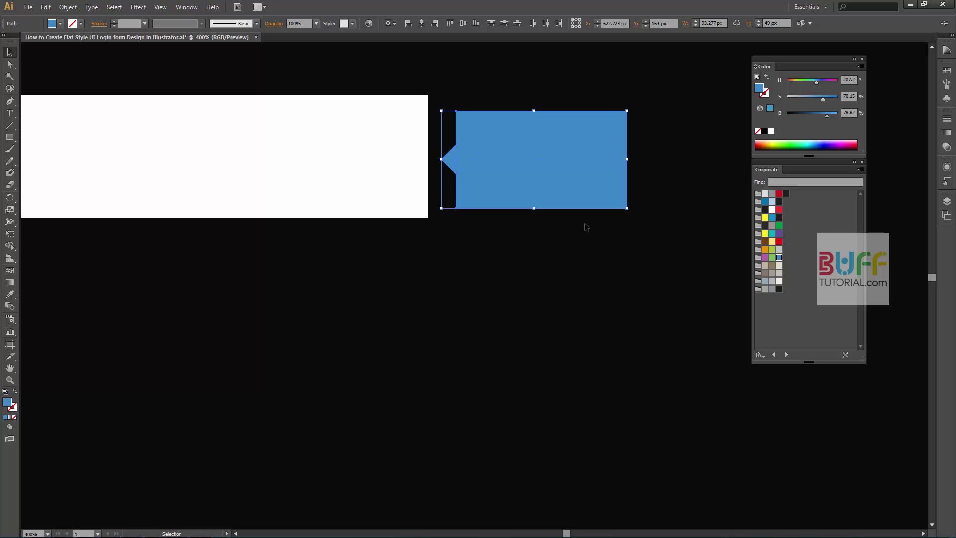
{"action": "key", "text": "Right"}
{"action": "key", "text": "Right"}
{"action": "key", "text": "Right"}
{"action": "scroll", "coordinate": [585, 223], "scroll_direction": "down", "scroll_amount": 3}
- Align the field row and Alt-drag a copy directly below it
{"action": "left_click_drag", "start_coordinate": [192, 145], "coordinate": [666, 264]}
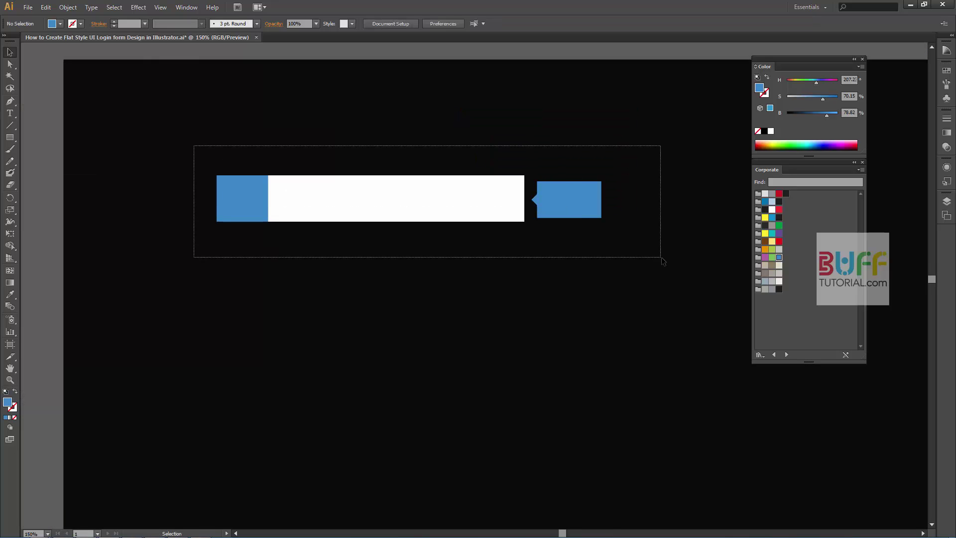
{"action": "left_click", "coordinate": [467, 23]}
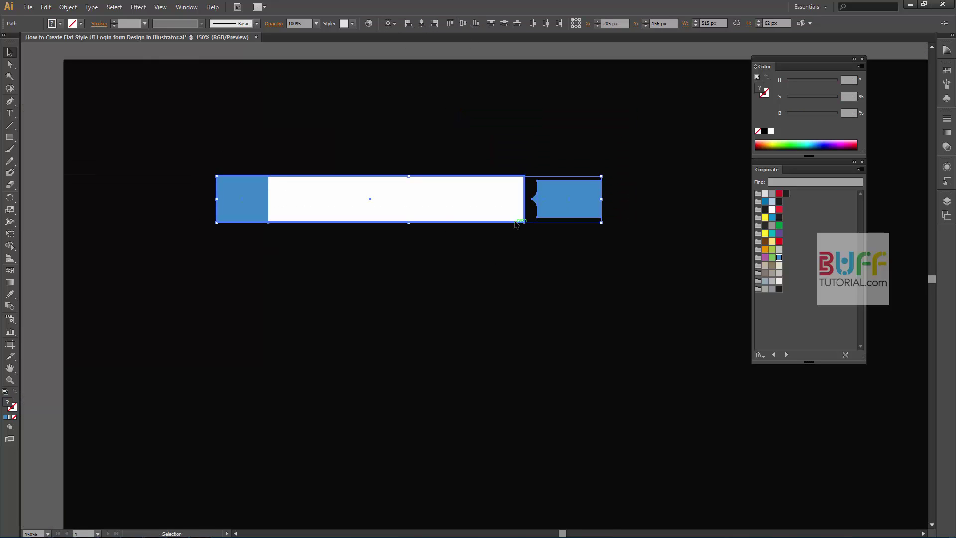
{"action": "left_click_drag", "start_coordinate": [199, 155], "coordinate": [635, 267]}
{"action": "left_click_drag", "start_coordinate": [342, 202], "coordinate": [342, 272]}
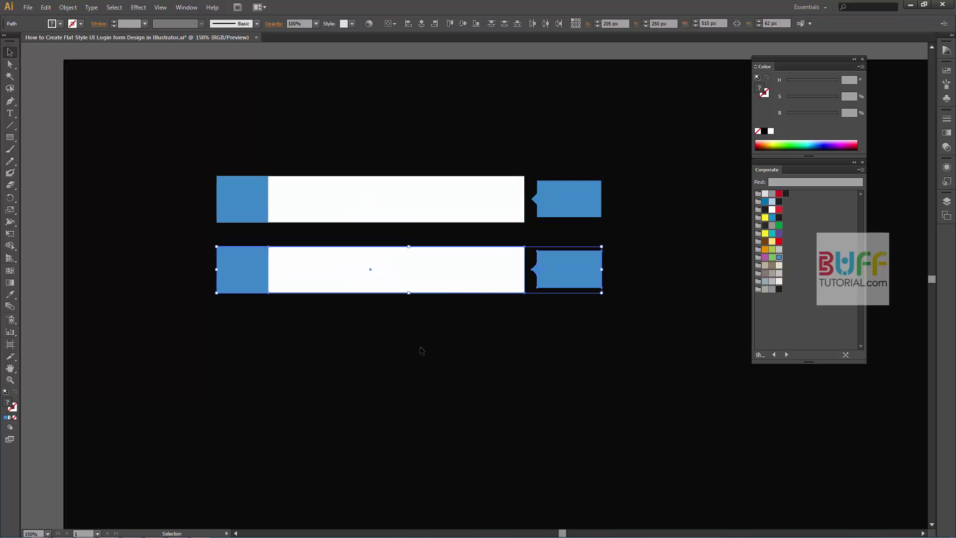
{"action": "left_click", "coordinate": [423, 351]}
- Colour the upper right tag red and the lower right tag green
{"action": "left_click", "coordinate": [560, 278]}
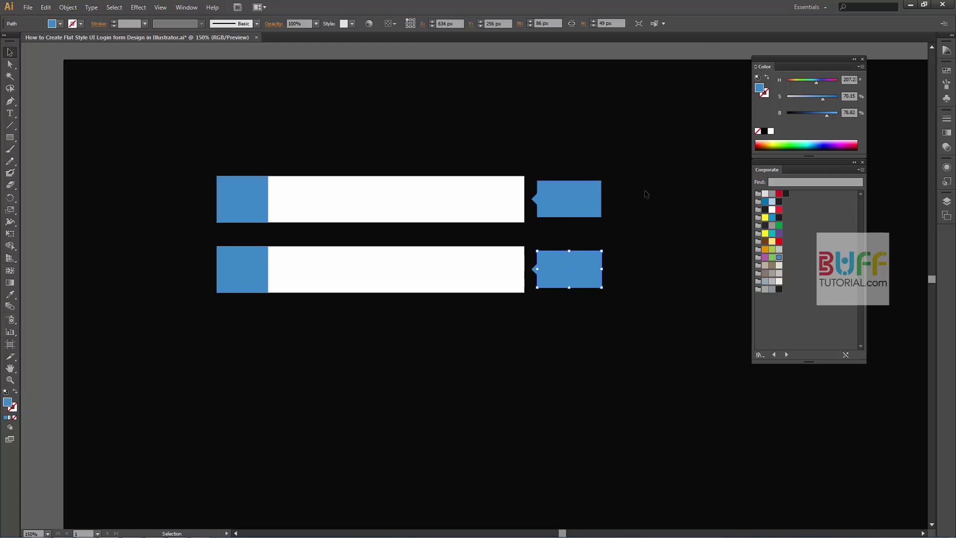
{"action": "left_click_drag", "start_coordinate": [645, 193], "coordinate": [538, 228]}
{"action": "left_click", "coordinate": [778, 193]}
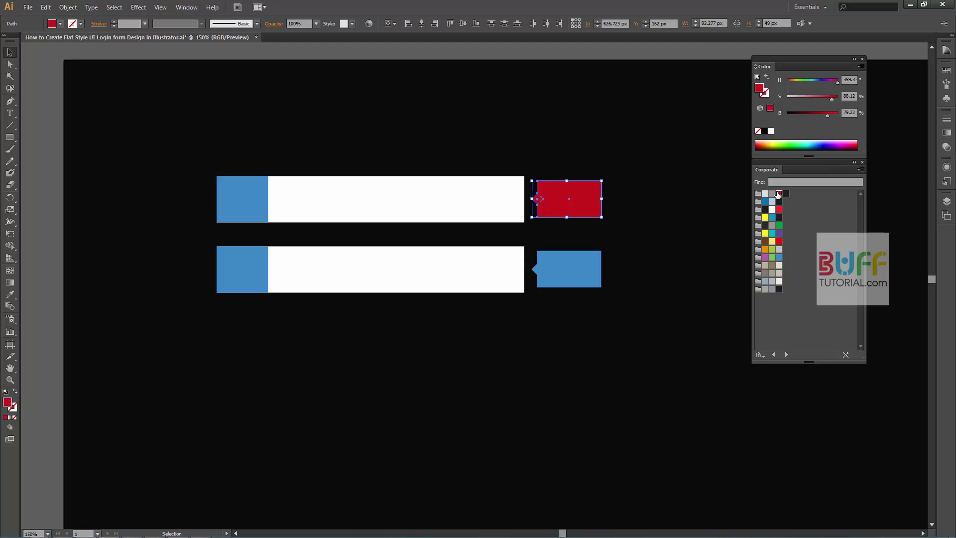
{"action": "left_click", "coordinate": [627, 255]}
{"action": "left_click_drag", "start_coordinate": [537, 308], "coordinate": [537, 305]}
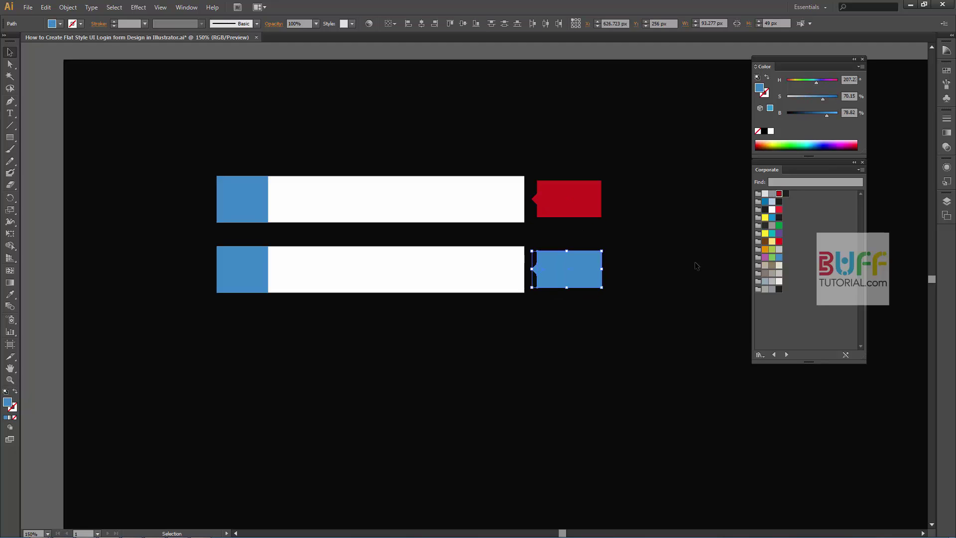
{"action": "left_click", "coordinate": [778, 225]}
{"action": "left_click", "coordinate": [668, 261]}
- Fine-tune the saturation of the red and green tags
{"action": "left_click_drag", "start_coordinate": [671, 184], "coordinate": [527, 233]}
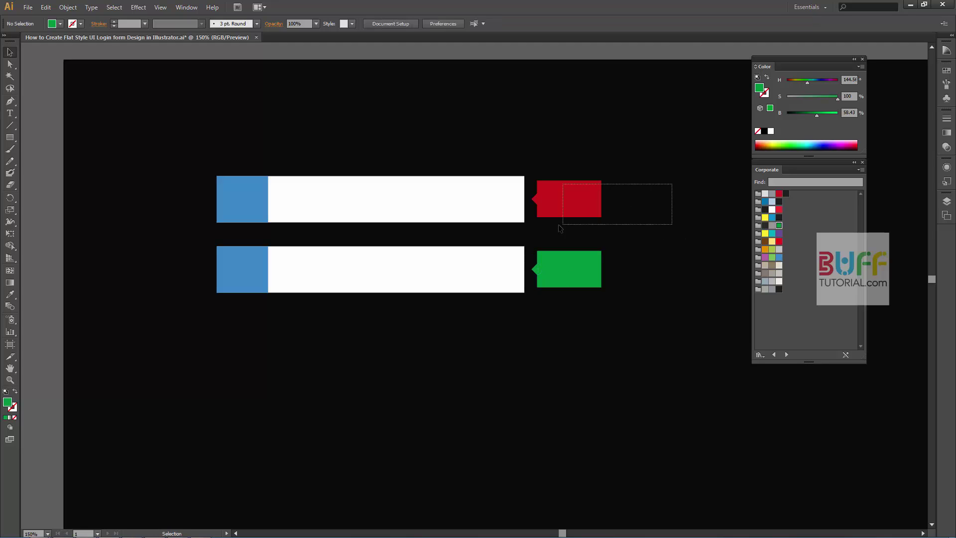
{"action": "left_click", "coordinate": [827, 102]}
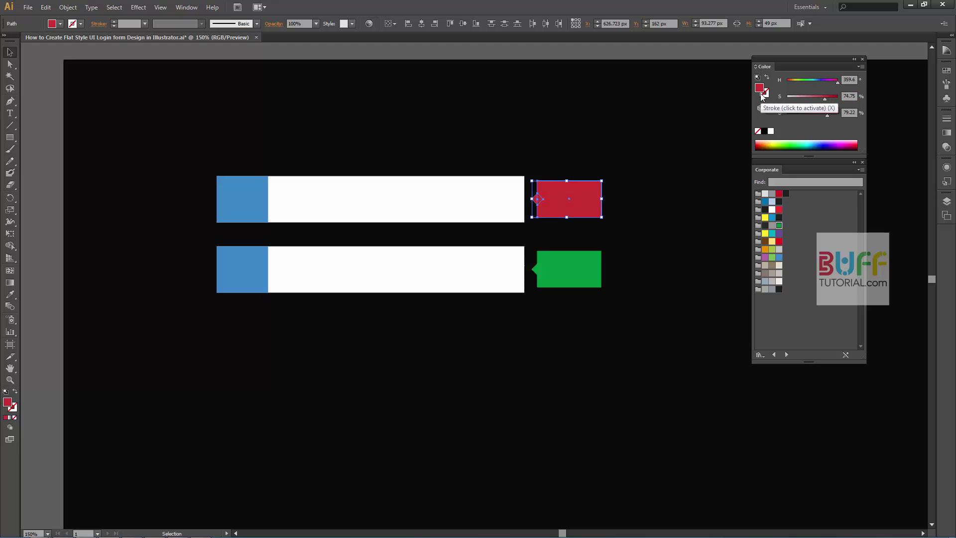
{"action": "left_click_drag", "start_coordinate": [637, 240], "coordinate": [532, 304]}
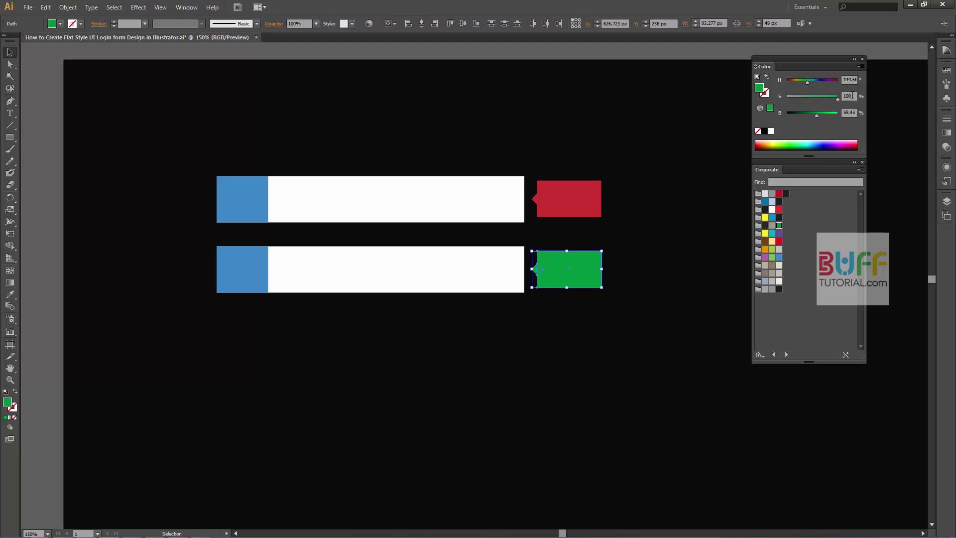
{"action": "key", "text": "Return"}
- Add grey 'User Name' text and move it into the upper field
{"action": "left_click", "coordinate": [428, 127]}
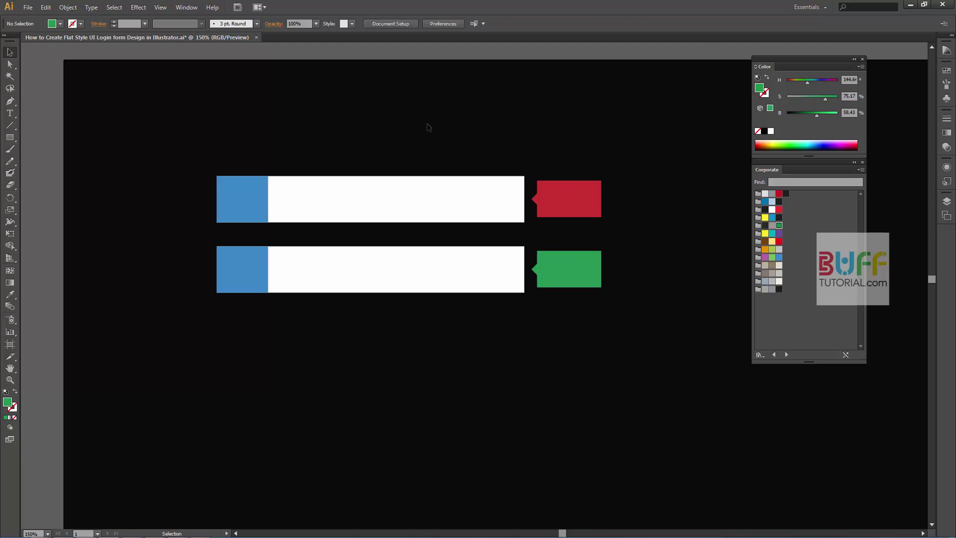
{"action": "left_click", "coordinate": [9, 114]}
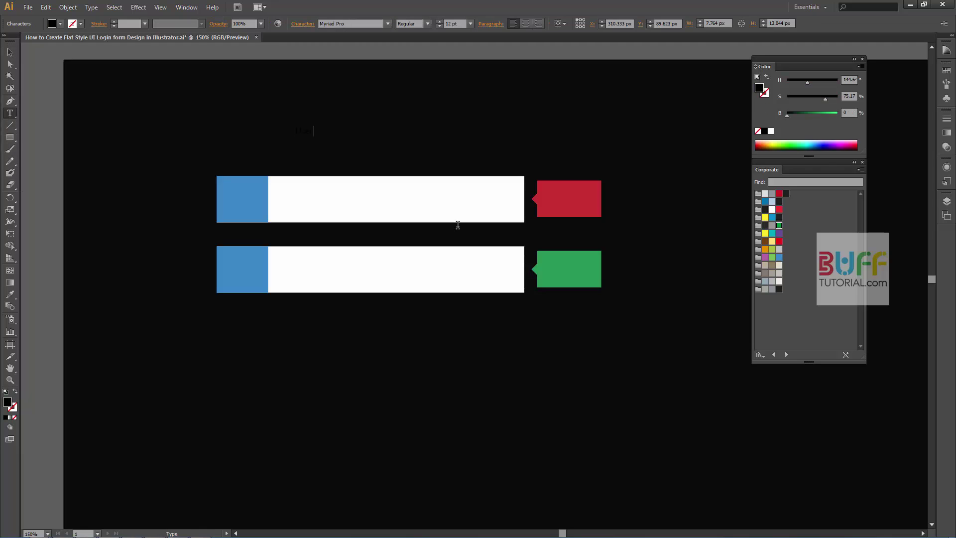
{"action": "left_click", "coordinate": [10, 51]}
{"action": "left_click", "coordinate": [60, 24]}
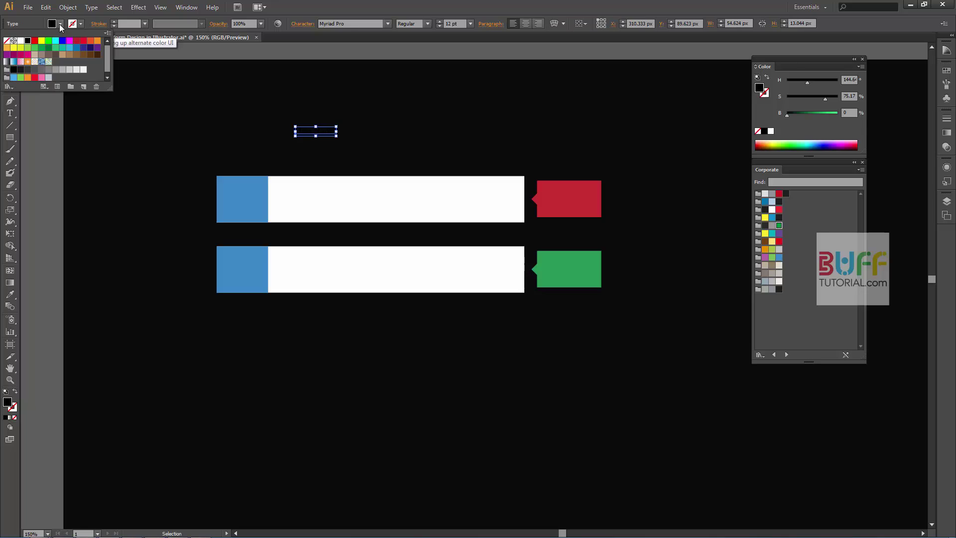
{"action": "left_click", "coordinate": [55, 69]}
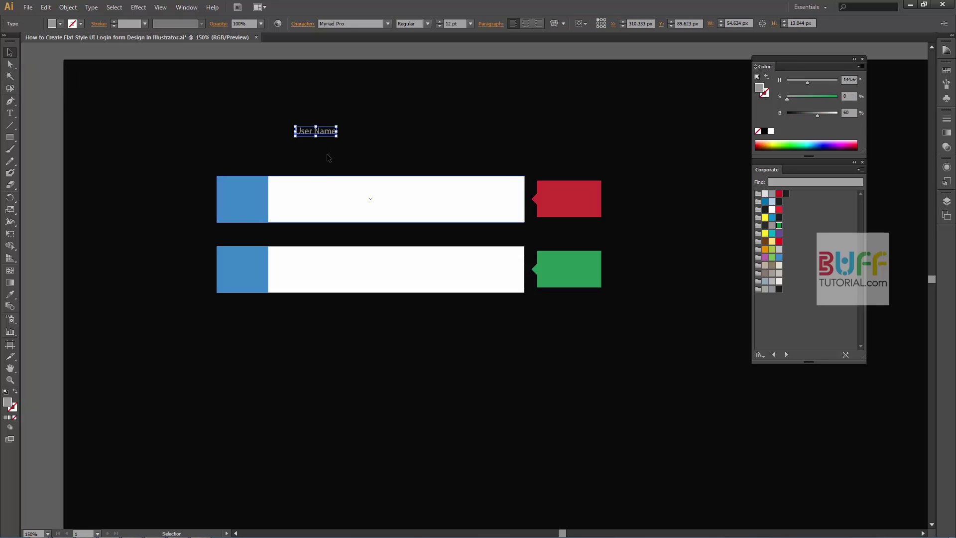
{"action": "left_click_drag", "start_coordinate": [327, 134], "coordinate": [324, 202]}
- Set the User Name text to 19 pt Open Sans
{"action": "double_click", "coordinate": [312, 201]}
{"action": "left_click", "coordinate": [454, 24]}
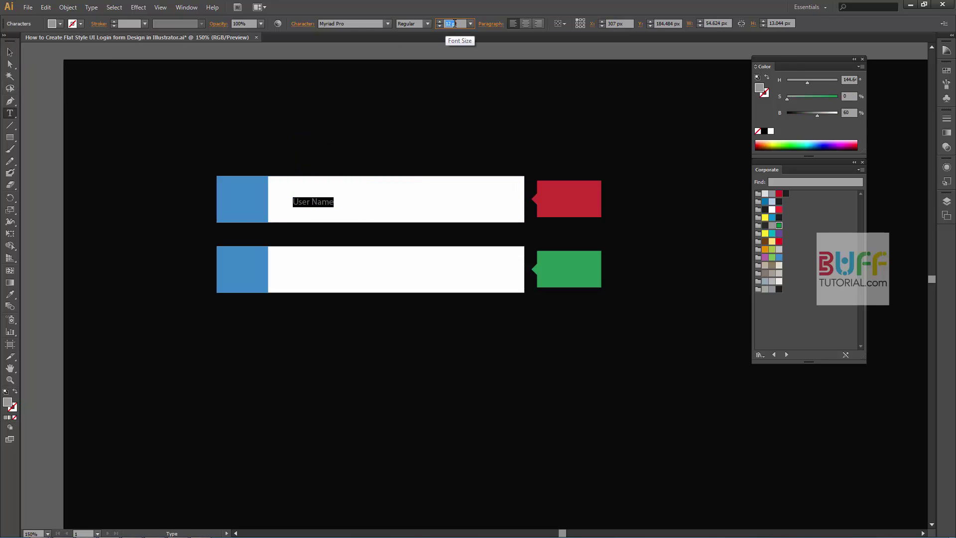
{"action": "type", "text": "30"}
{"action": "key", "text": "Return"}
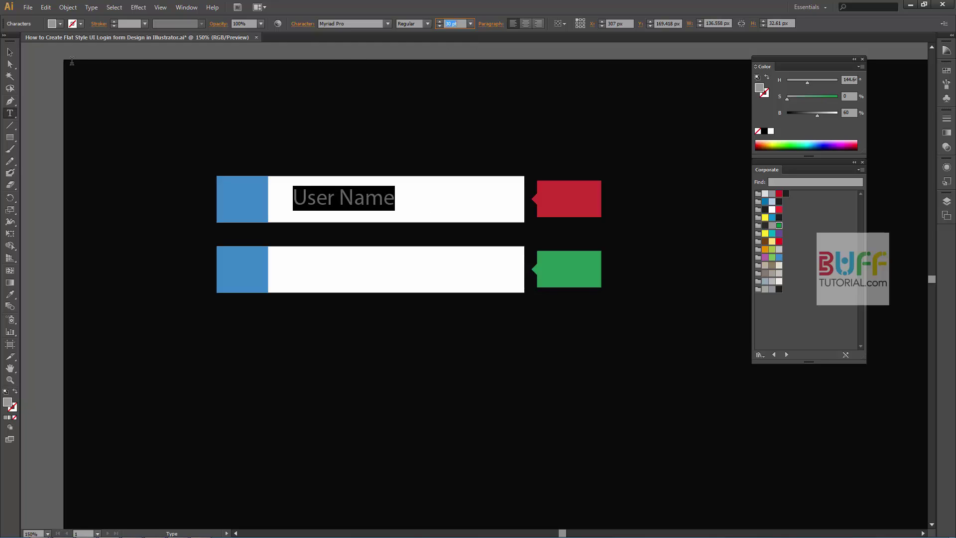
{"action": "type", "text": "19"}
{"action": "key", "text": "Return"}
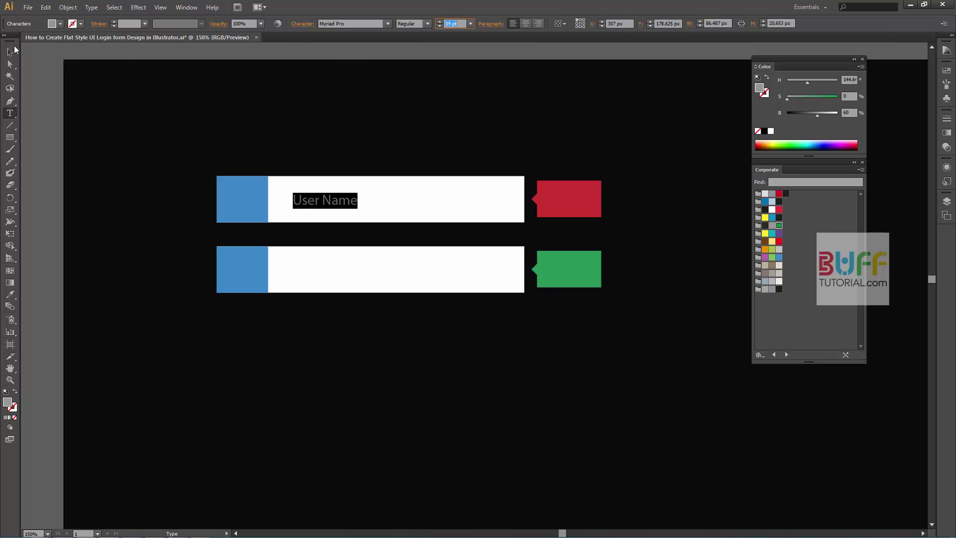
{"action": "left_click", "coordinate": [12, 51]}
{"action": "left_click", "coordinate": [348, 23]}
{"action": "type", "text": "Open Sans"}
{"action": "key", "text": "Return"}
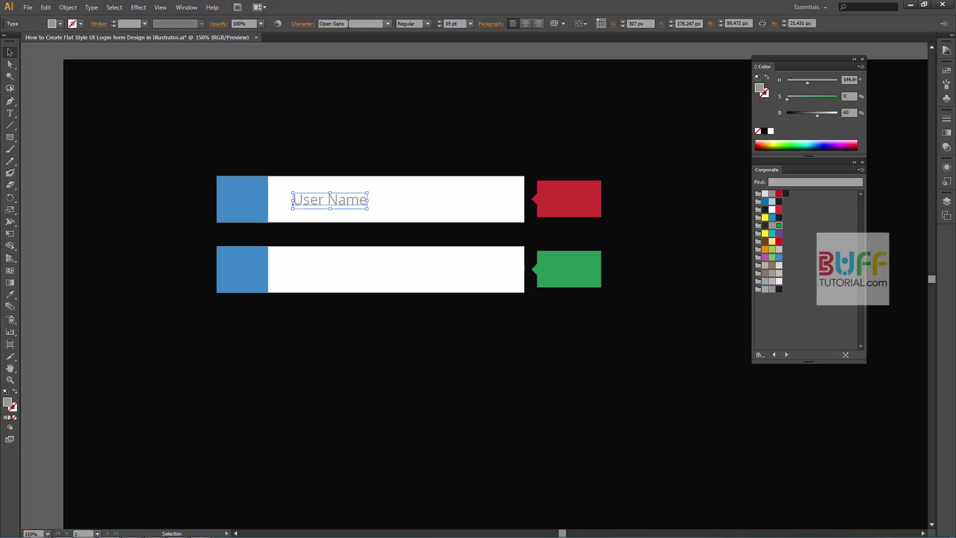
- Lighten User Name to a paler grey and copy it into the lower field, replacing its text
{"action": "left_click", "coordinate": [60, 25]}
{"action": "left_click", "coordinate": [70, 80]}
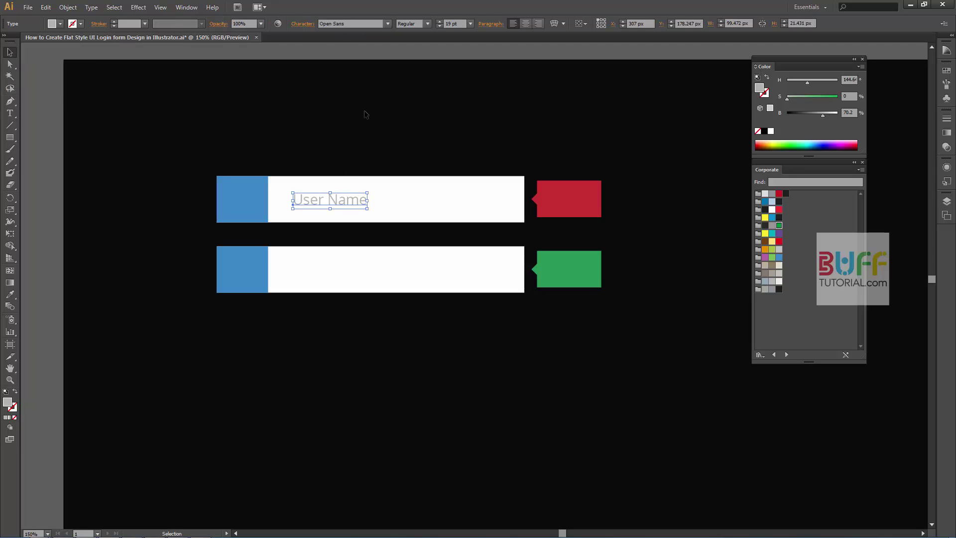
{"action": "left_click_drag", "start_coordinate": [336, 199], "coordinate": [336, 274]}
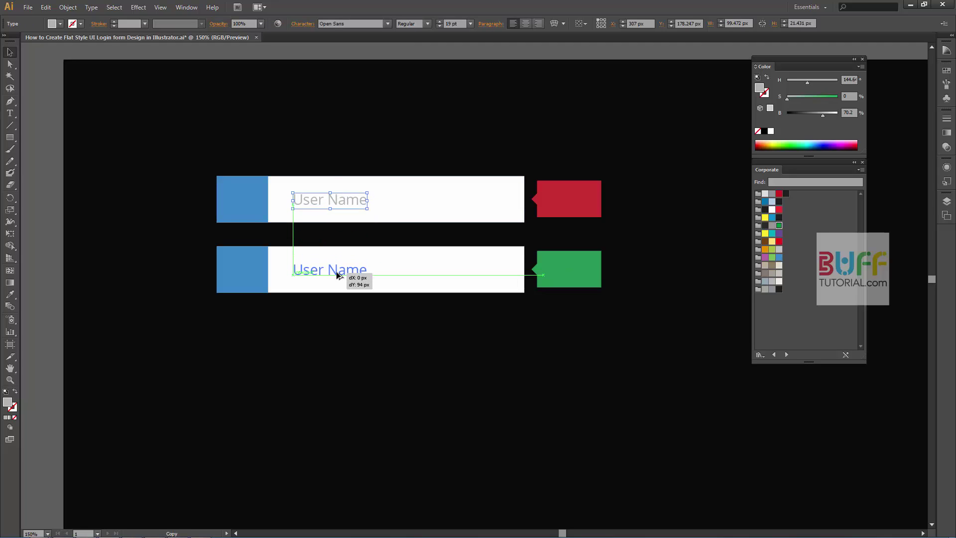
{"action": "double_click", "coordinate": [336, 270]}
{"action": "key", "text": "BackSpace"}
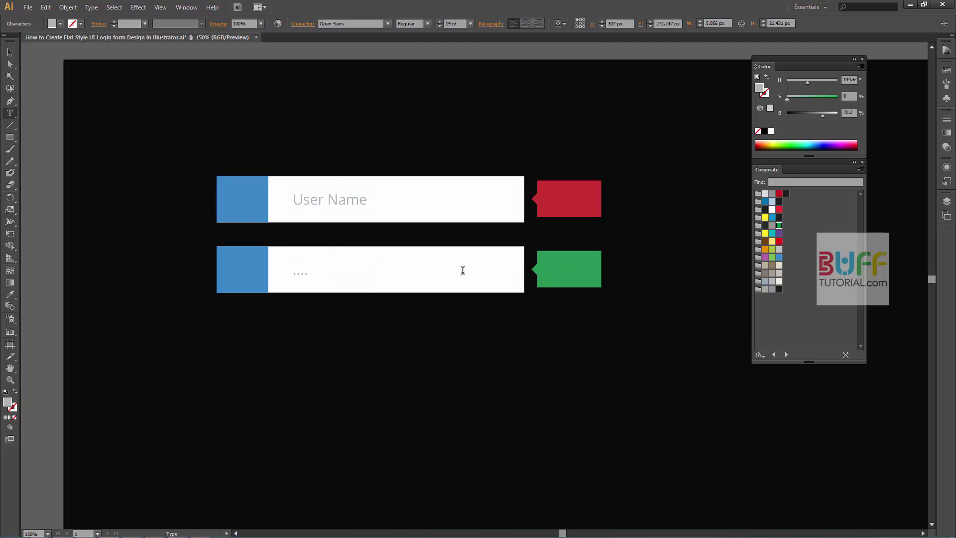
- Enlarge the password dots in the lower field to 70 pt
{"action": "key", "text": "ctrl+a"}
{"action": "left_click", "coordinate": [454, 23]}
{"action": "type", "text": "70"}
{"action": "key", "text": "Return"}
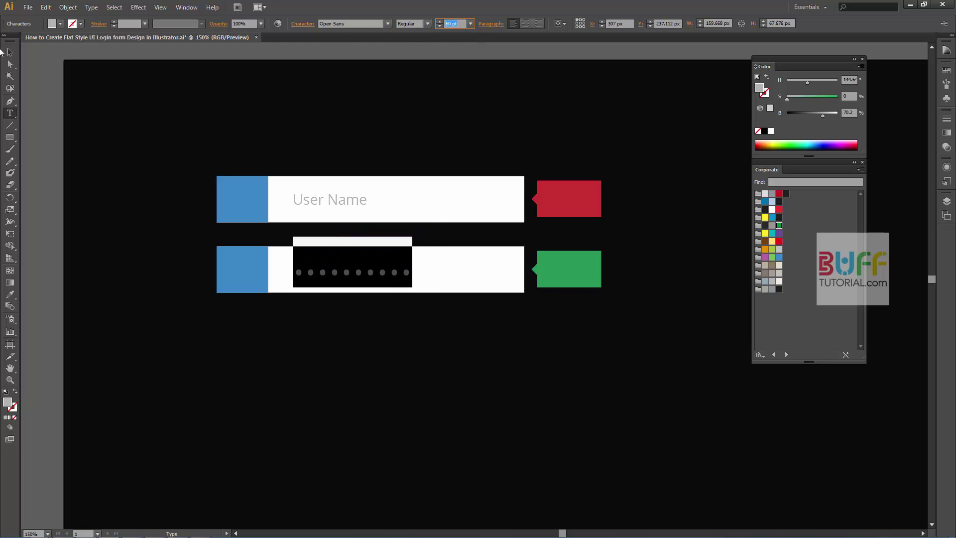
{"action": "key", "text": "Escape"}
{"action": "left_click", "coordinate": [397, 111]}
{"action": "left_click", "coordinate": [336, 277]}
{"action": "left_click", "coordinate": [330, 194], "text": "shift"}
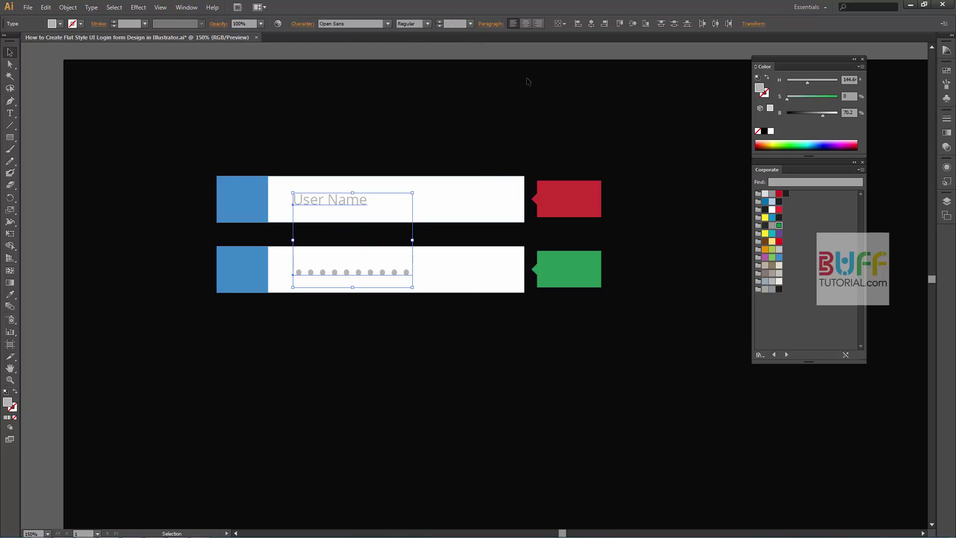
{"action": "left_click", "coordinate": [457, 82]}
{"action": "left_click_drag", "start_coordinate": [530, 123], "coordinate": [580, 122]}
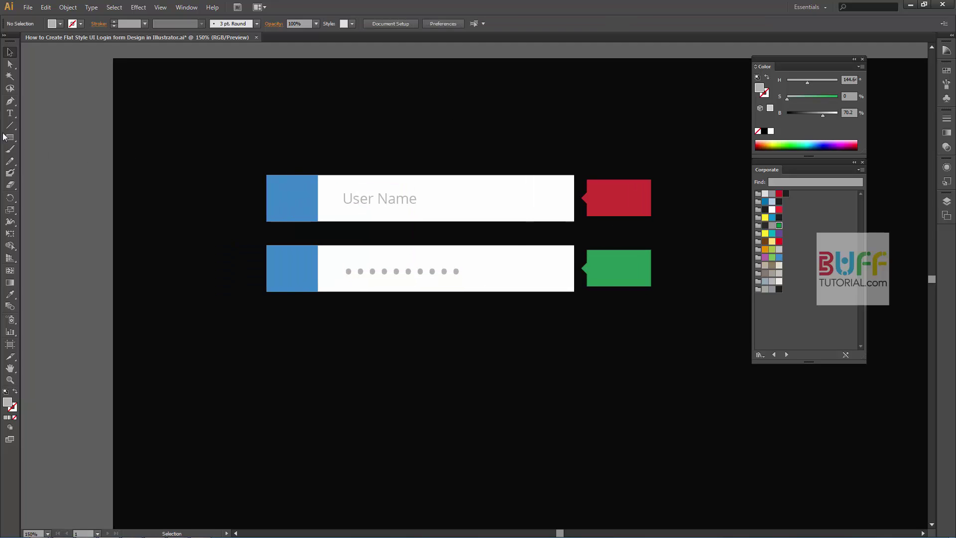
- Draw a three-sided grey polygon below the fields
{"action": "left_click_drag", "start_coordinate": [8, 143], "coordinate": [50, 175]}
{"action": "left_click_drag", "start_coordinate": [423, 371], "coordinate": [447, 394]}
{"action": "key", "text": "ctrl+z"}
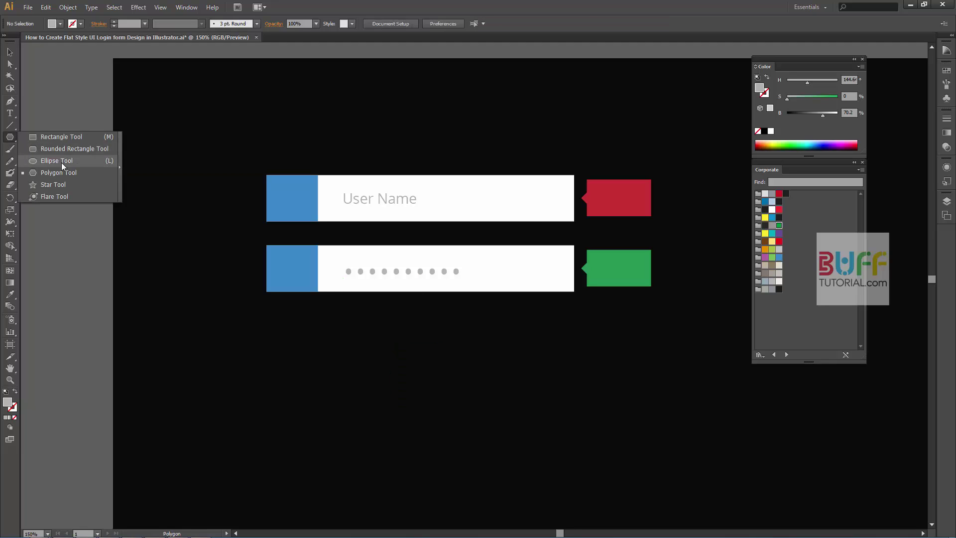
{"action": "left_click_drag", "start_coordinate": [10, 137], "coordinate": [33, 172]}
{"action": "left_click", "coordinate": [357, 369]}
{"action": "key", "text": "Return"}
{"action": "key", "text": "v"}
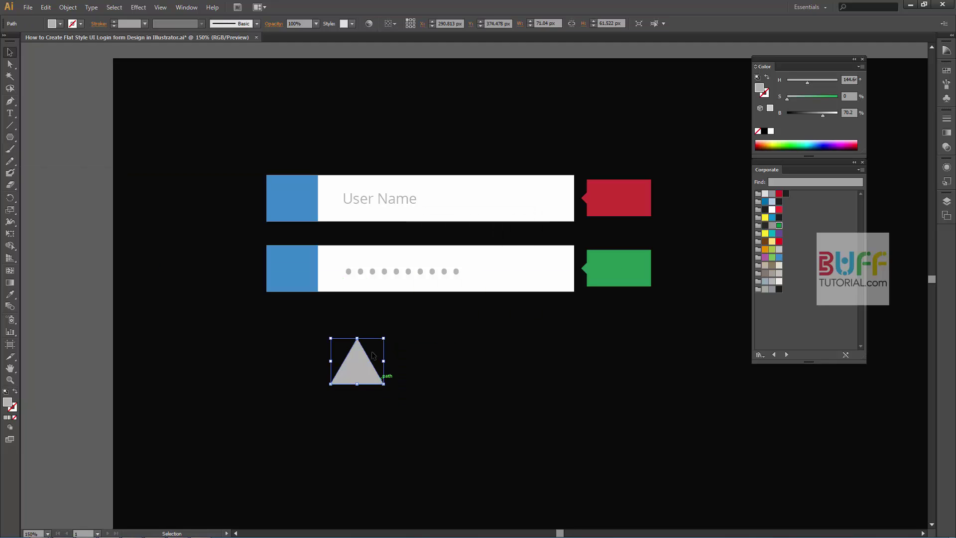
- Apply Stylize > Round Corners with a 32 px radius to the triangle
{"action": "left_click", "coordinate": [138, 7]}
{"action": "mouse_move", "coordinate": [151, 119]}
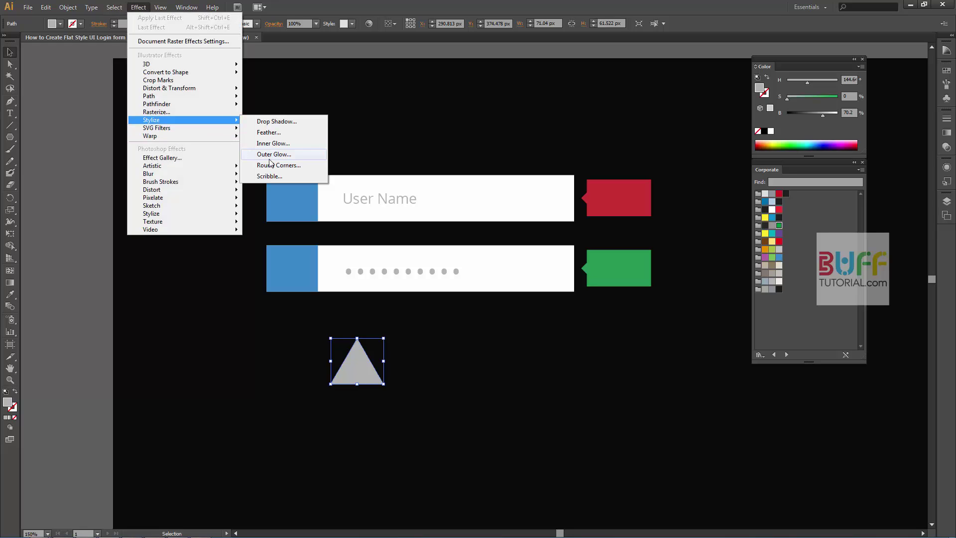
{"action": "left_click", "coordinate": [278, 165]}
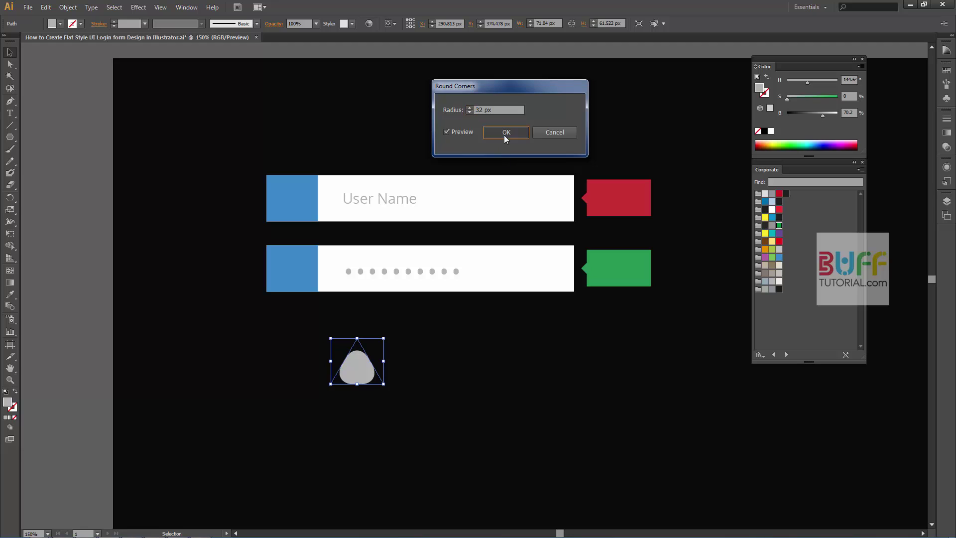
{"action": "left_click", "coordinate": [506, 132]}
- Draw a grey circle above the rounded triangle as the head
{"action": "scroll", "coordinate": [350, 368], "scroll_direction": "up", "scroll_amount": 3}
{"action": "left_click", "coordinate": [298, 323]}
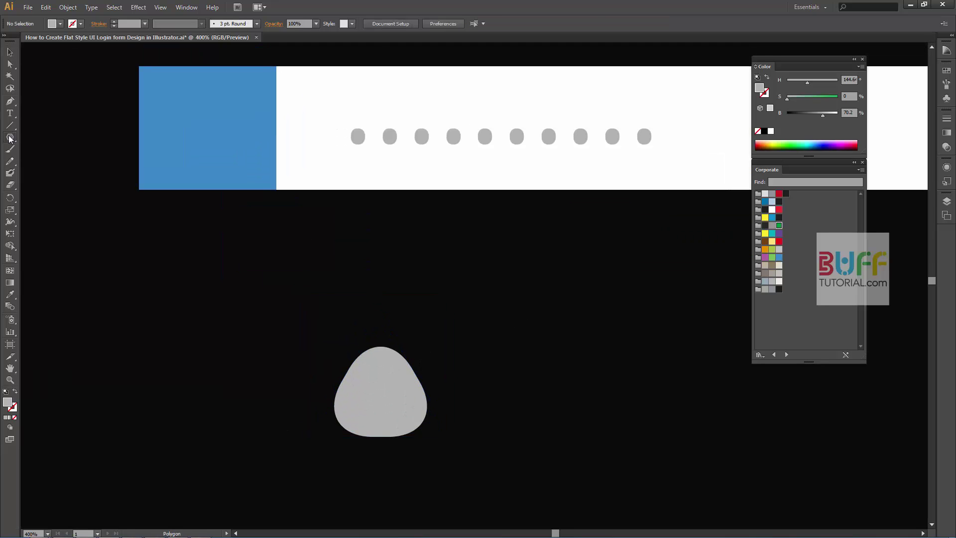
{"action": "left_click_drag", "start_coordinate": [10, 137], "coordinate": [45, 162]}
{"action": "left_click_drag", "start_coordinate": [367, 309], "coordinate": [404, 364]}
{"action": "key", "text": "v"}
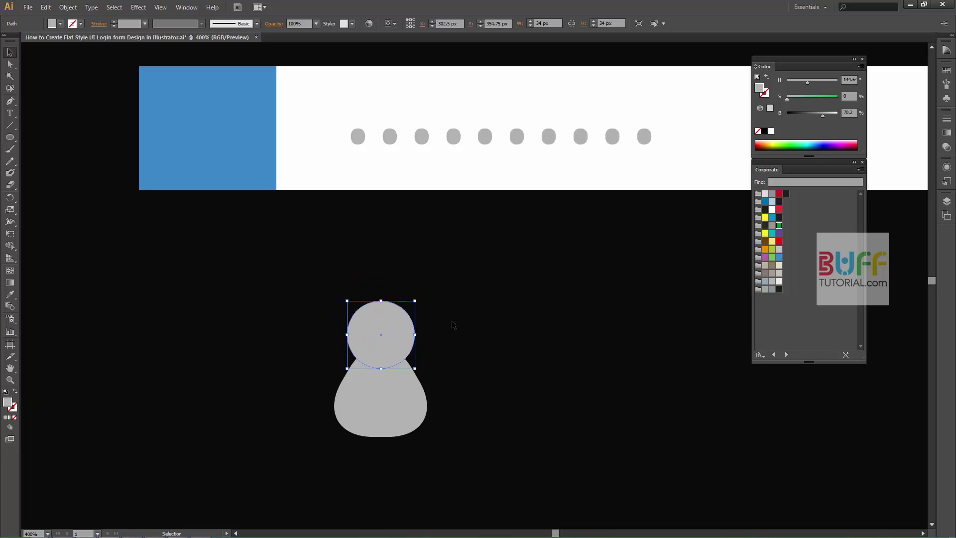
{"action": "left_click", "coordinate": [398, 398], "text": "shift"}
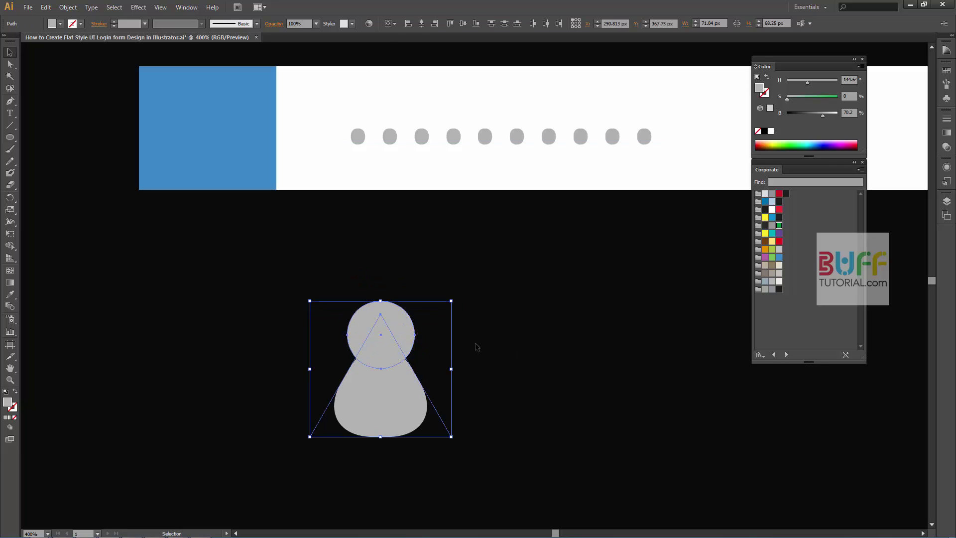
{"action": "left_click", "coordinate": [380, 408], "text": "shift"}
- Swap fill and stroke on the head and body to make them outlines
{"action": "left_click", "coordinate": [67, 7]}
{"action": "left_click", "coordinate": [392, 395]}
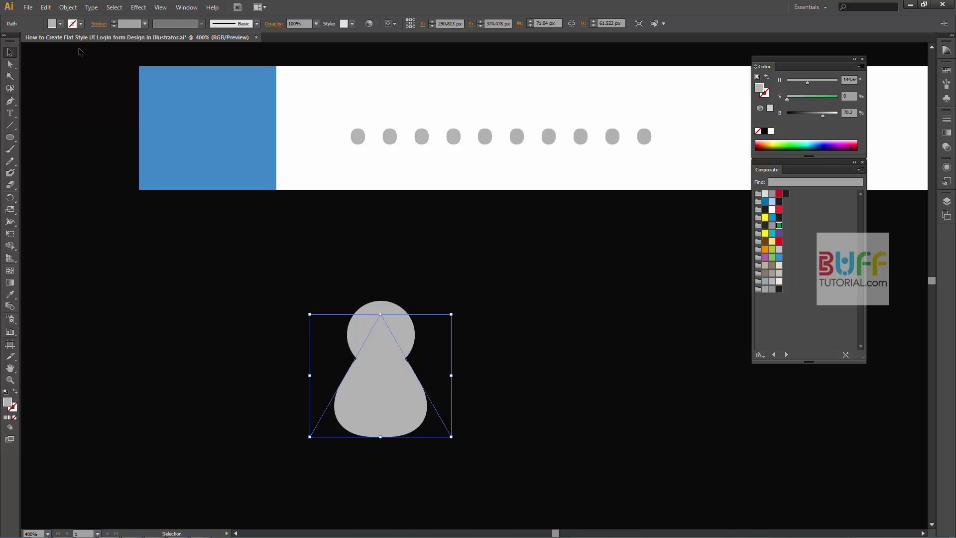
{"action": "left_click", "coordinate": [68, 7]}
{"action": "left_click", "coordinate": [496, 312]}
{"action": "left_click_drag", "start_coordinate": [495, 313], "coordinate": [210, 343]}
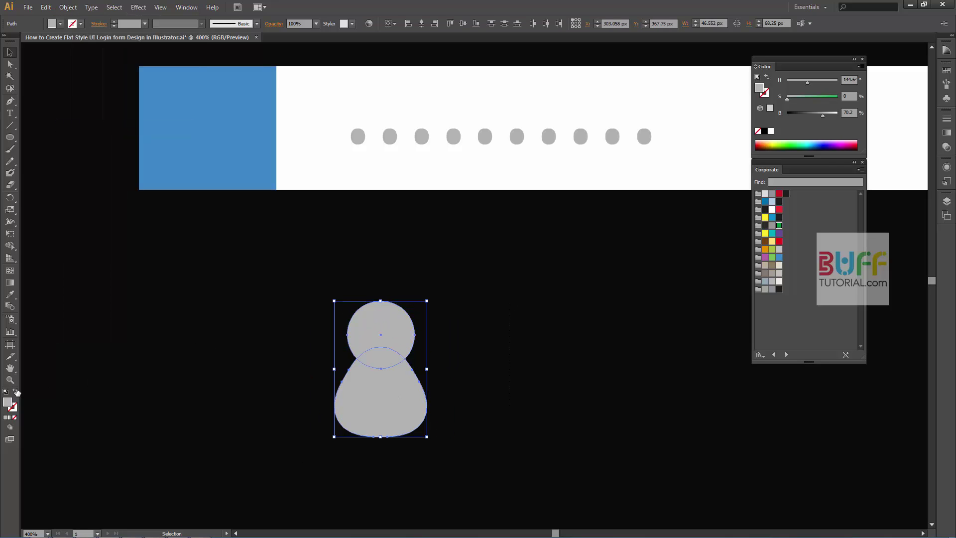
{"action": "left_click", "coordinate": [15, 391]}
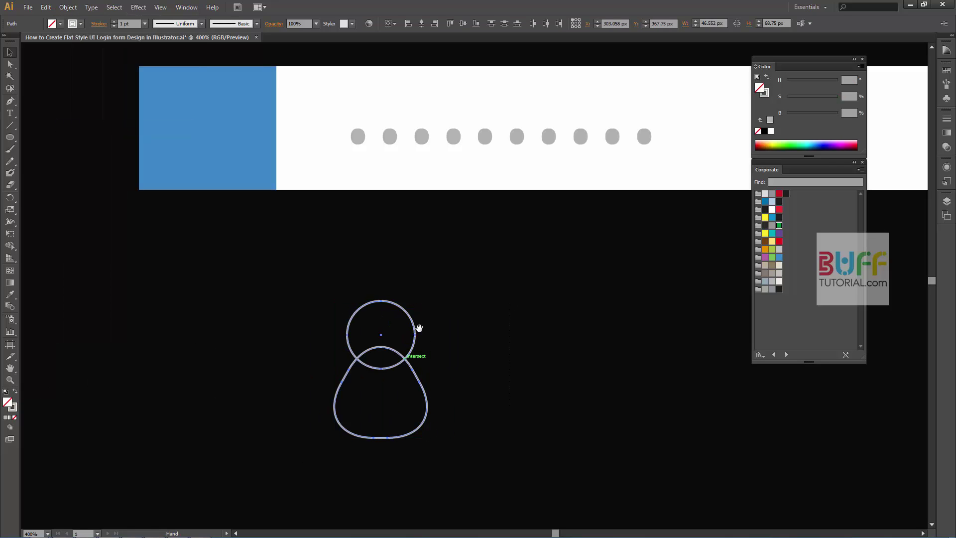
{"action": "left_click", "coordinate": [417, 342]}
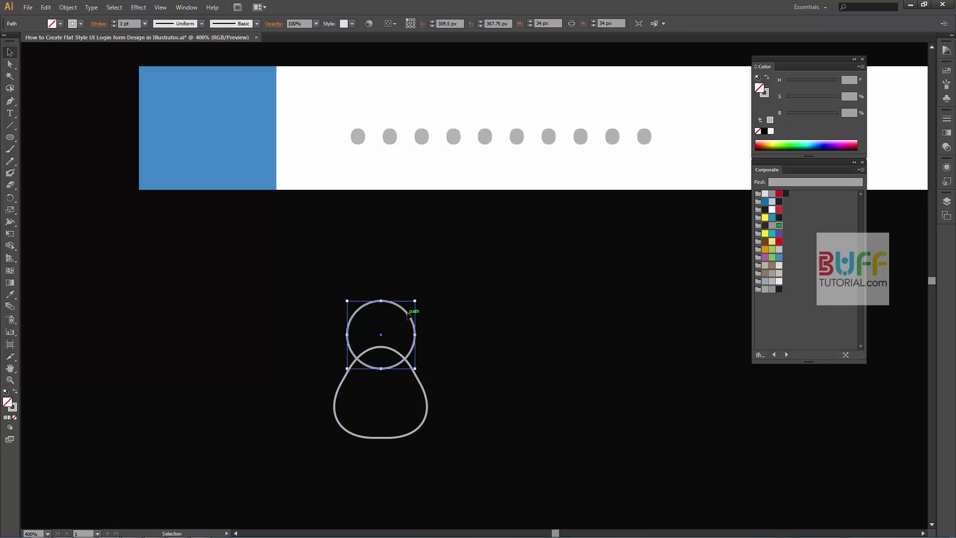
- Move the head onto the body and drag the icon into the User Name blue box
{"action": "left_click_drag", "start_coordinate": [416, 316], "coordinate": [415, 294]}
{"action": "left_click", "coordinate": [501, 294]}
{"action": "left_click_drag", "start_coordinate": [481, 306], "coordinate": [397, 346]}
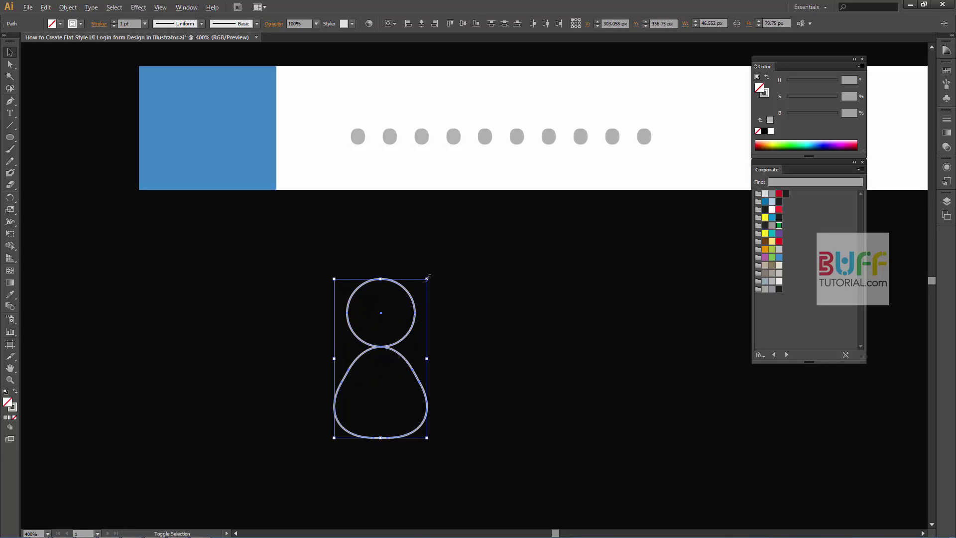
{"action": "scroll", "coordinate": [437, 393], "scroll_direction": "down", "scroll_amount": 1}
{"action": "scroll", "coordinate": [438, 401], "scroll_direction": "down", "scroll_amount": 2}
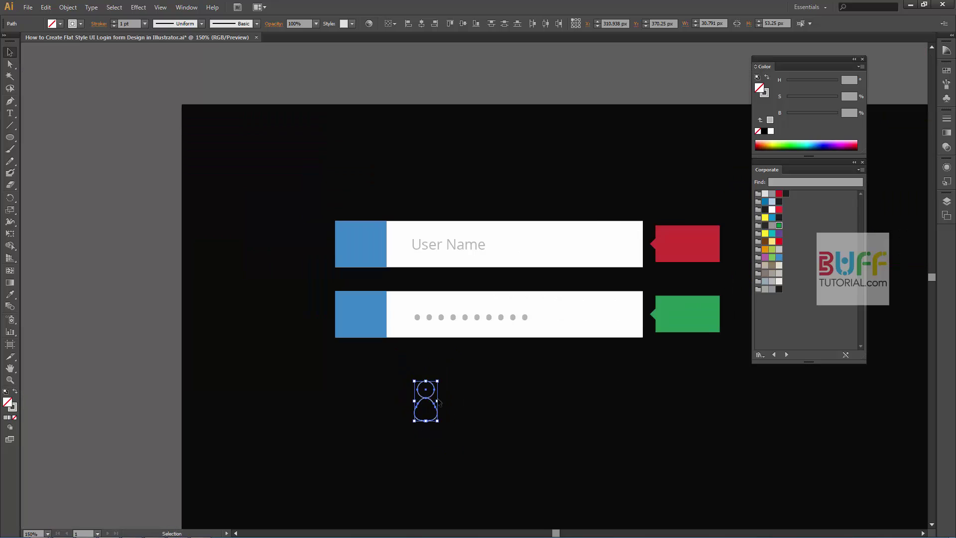
{"action": "left_click_drag", "start_coordinate": [440, 402], "coordinate": [374, 245]}
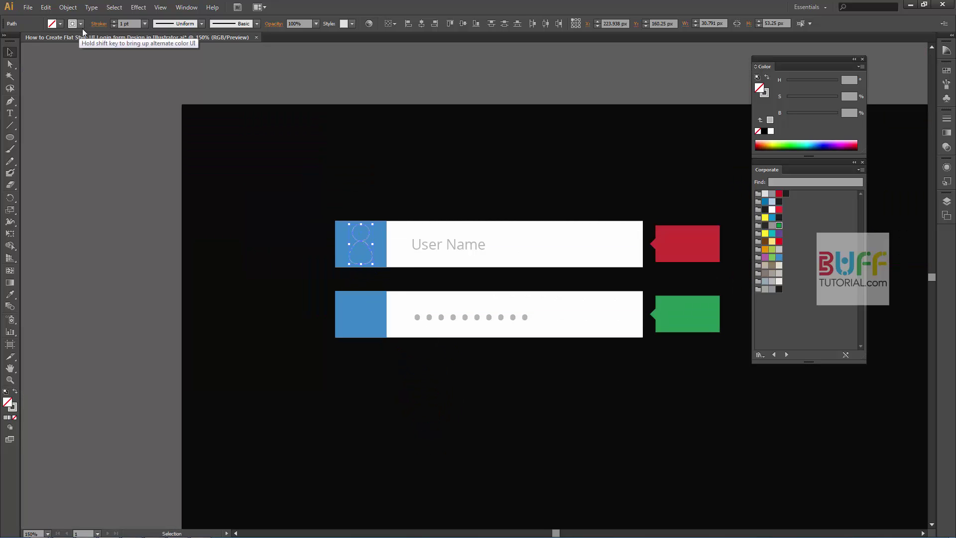
- Make the person icon's stroke white
{"action": "left_click", "coordinate": [80, 23]}
{"action": "left_click", "coordinate": [21, 42]}
{"action": "left_click", "coordinate": [413, 198]}
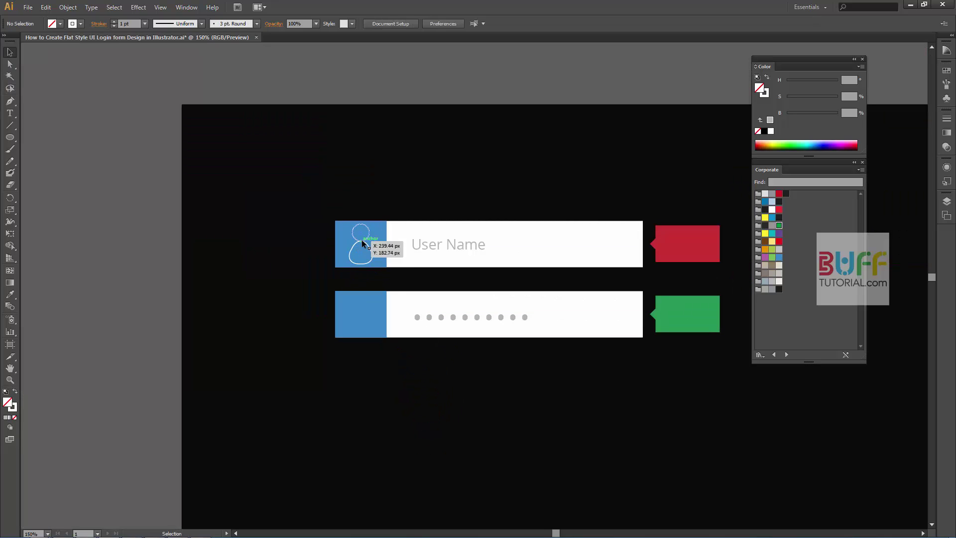
{"action": "left_click", "coordinate": [361, 240]}
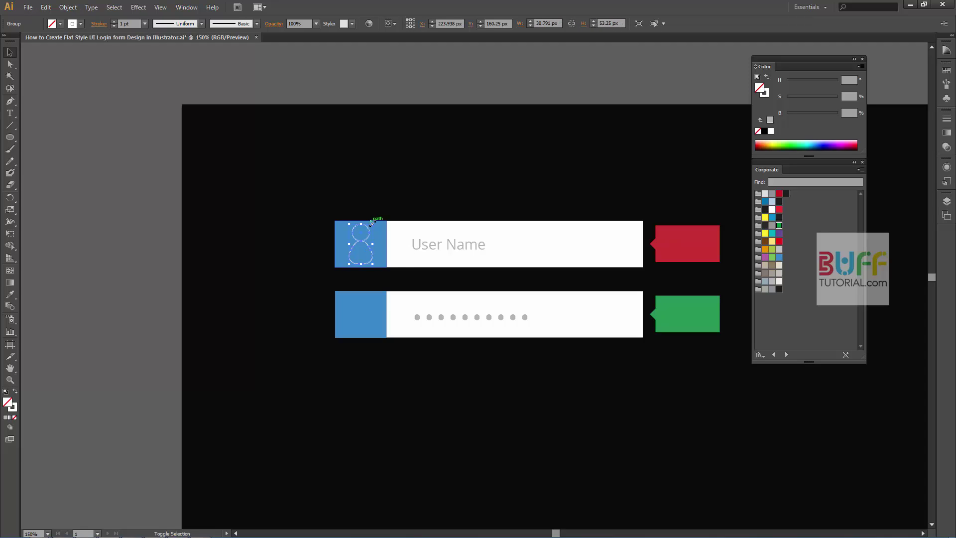
{"action": "left_click", "coordinate": [404, 208]}
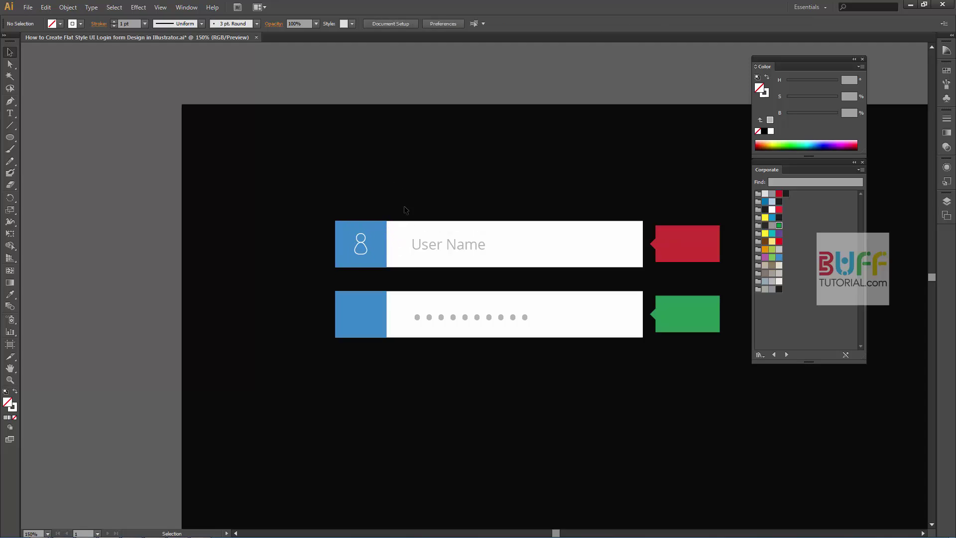
{"action": "scroll", "coordinate": [436, 391], "scroll_direction": "up", "scroll_amount": 3}
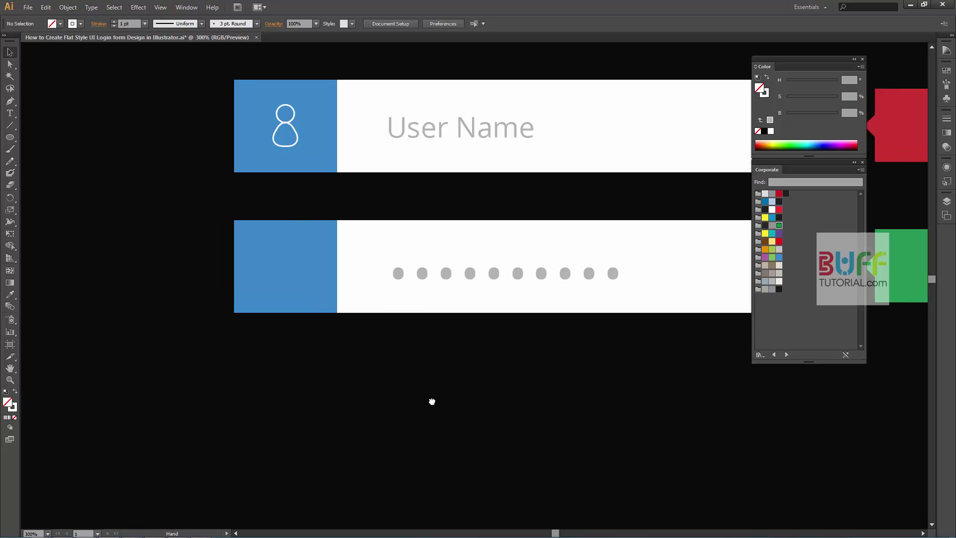
- Draw a circle below the fields and make it solid white with no outline
{"action": "left_click_drag", "start_coordinate": [10, 137], "coordinate": [42, 157]}
{"action": "left_click", "coordinate": [43, 157]}
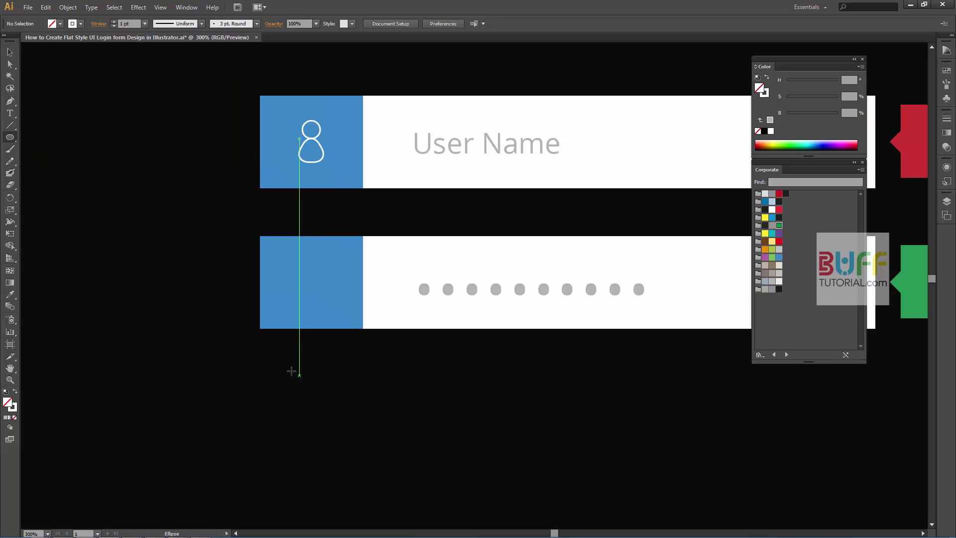
{"action": "left_click_drag", "start_coordinate": [357, 411], "coordinate": [394, 448]}
{"action": "scroll", "coordinate": [406, 446], "scroll_direction": "up", "scroll_amount": 2}
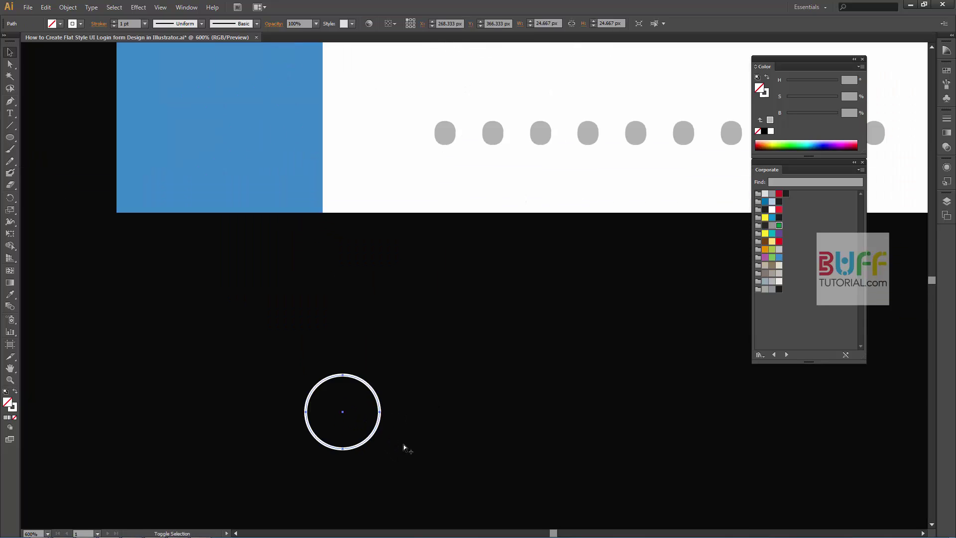
{"action": "key", "text": "v"}
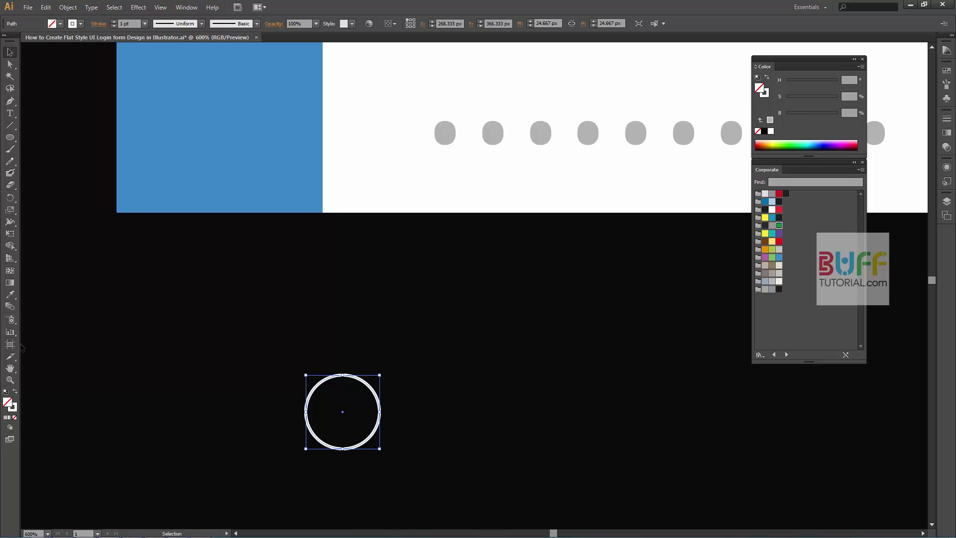
{"action": "left_click", "coordinate": [15, 392]}
{"action": "left_click", "coordinate": [321, 364]}
- Add a small circle inside it in the field box blue, then move both circles up-left
{"action": "left_click_drag", "start_coordinate": [10, 137], "coordinate": [43, 161]}
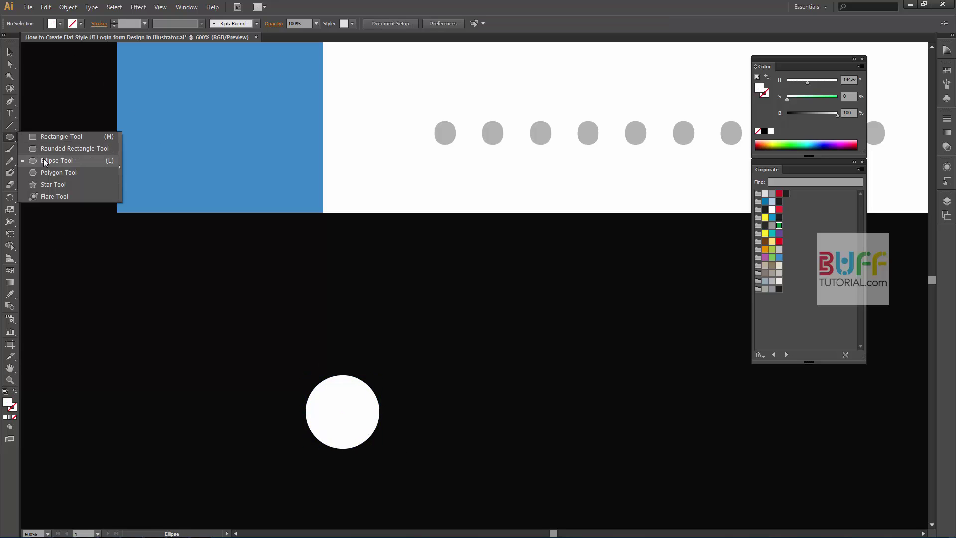
{"action": "left_click_drag", "start_coordinate": [333, 411], "coordinate": [345, 423]}
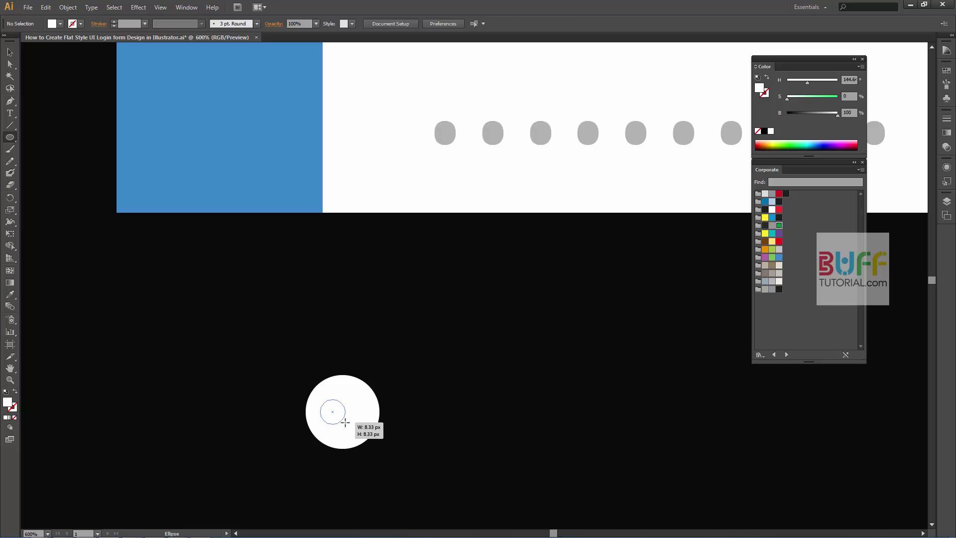
{"action": "key", "text": "i"}
{"action": "left_click", "coordinate": [278, 195]}
{"action": "key", "text": "v"}
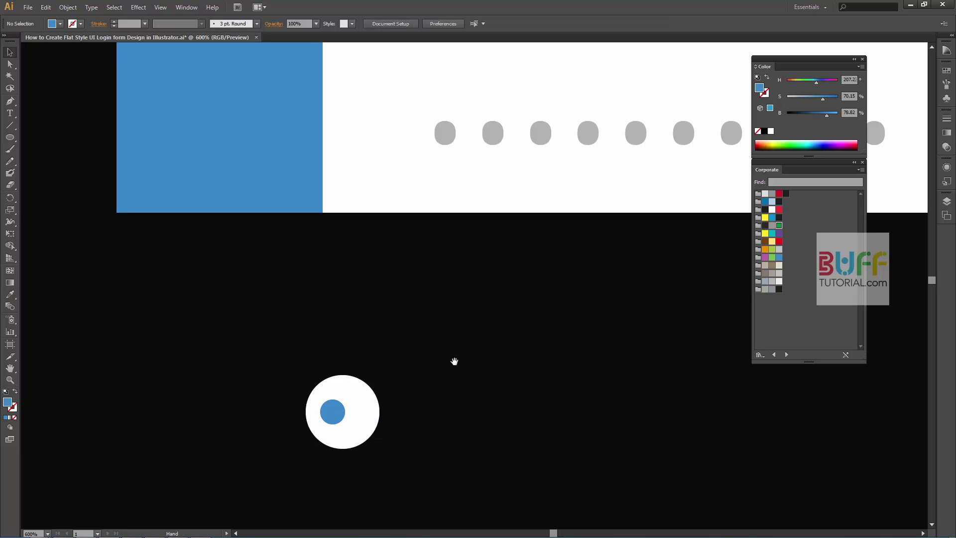
{"action": "mouse_move", "coordinate": [340, 410]}
{"action": "left_mouse_down"}
{"action": "mouse_move", "coordinate": [308, 360]}
{"action": "mouse_move", "coordinate": [455, 362]}
{"action": "mouse_move", "coordinate": [407, 342]}
{"action": "left_mouse_up"}
{"action": "key", "text": "ctrl+shift+a"}
- Draw a white key shaft beside the circle and slant its end by pushing the top-right corner right
{"action": "left_click", "coordinate": [22, 138]}
{"action": "key", "text": "i"}
{"action": "left_click", "coordinate": [315, 339]}
{"action": "key", "text": "v"}
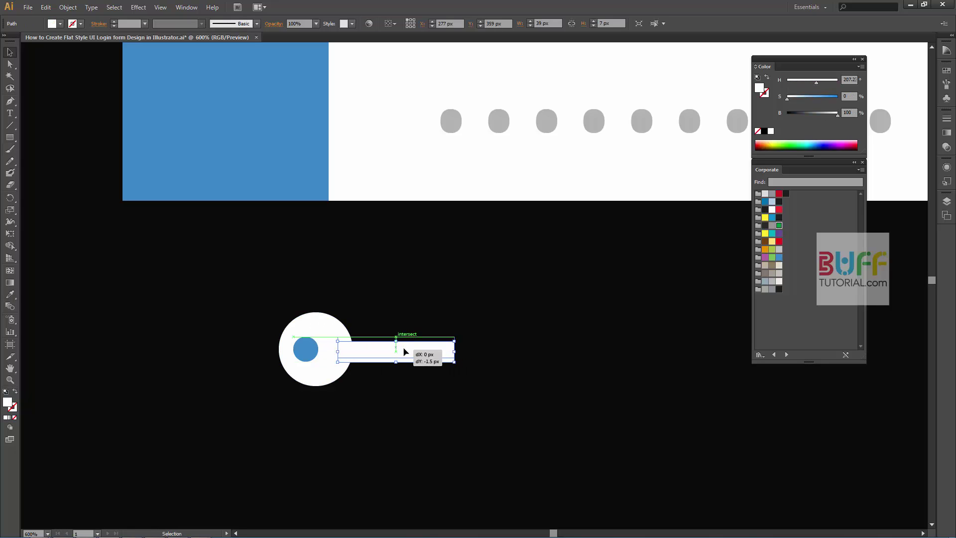
{"action": "left_click", "coordinate": [454, 346]}
{"action": "key", "text": "Right"}
{"action": "key", "text": "Right"}
{"action": "key", "text": "Right"}
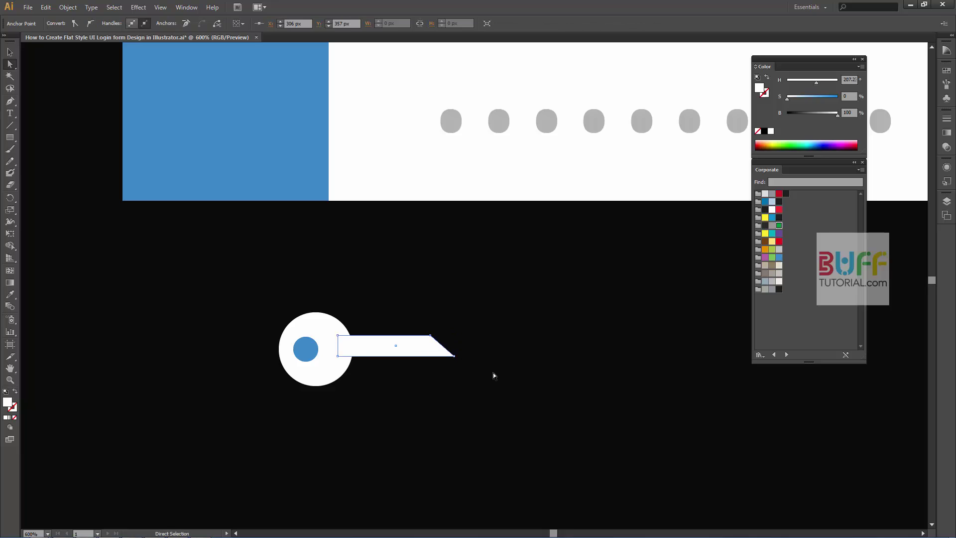
{"action": "key", "text": "Right"}
{"action": "key", "text": "Right"}
{"action": "key", "text": "Right"}
{"action": "key", "text": "Right"}
- Add two small teeth beneath the key shaft
{"action": "left_click_drag", "start_coordinate": [10, 138], "coordinate": [57, 160]}
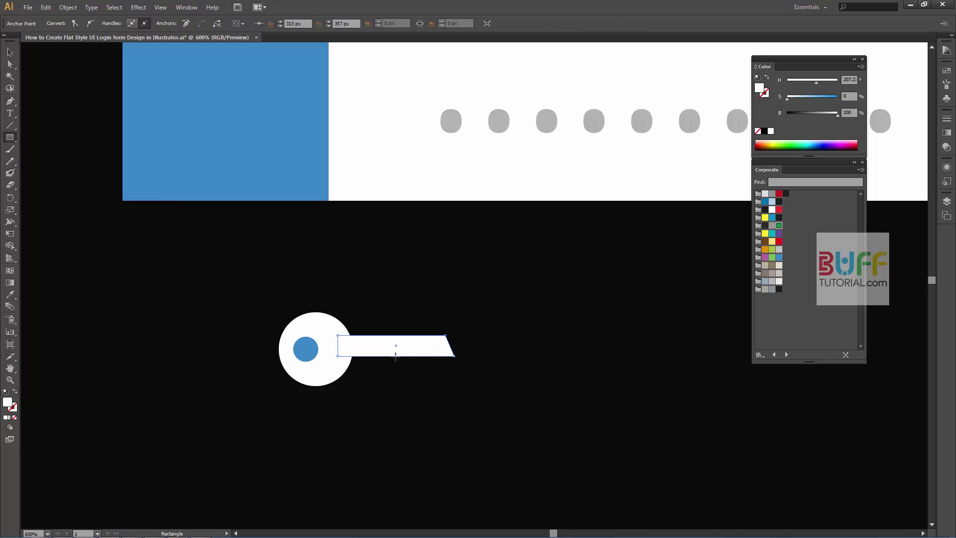
{"action": "mouse_move", "coordinate": [397, 350]}
{"action": "left_mouse_down"}
{"action": "mouse_move", "coordinate": [404, 368]}
{"action": "mouse_move", "coordinate": [427, 368]}
{"action": "left_mouse_up"}
{"action": "key", "text": "v"}
{"action": "left_click", "coordinate": [489, 361]}
{"action": "left_click", "coordinate": [451, 350]}
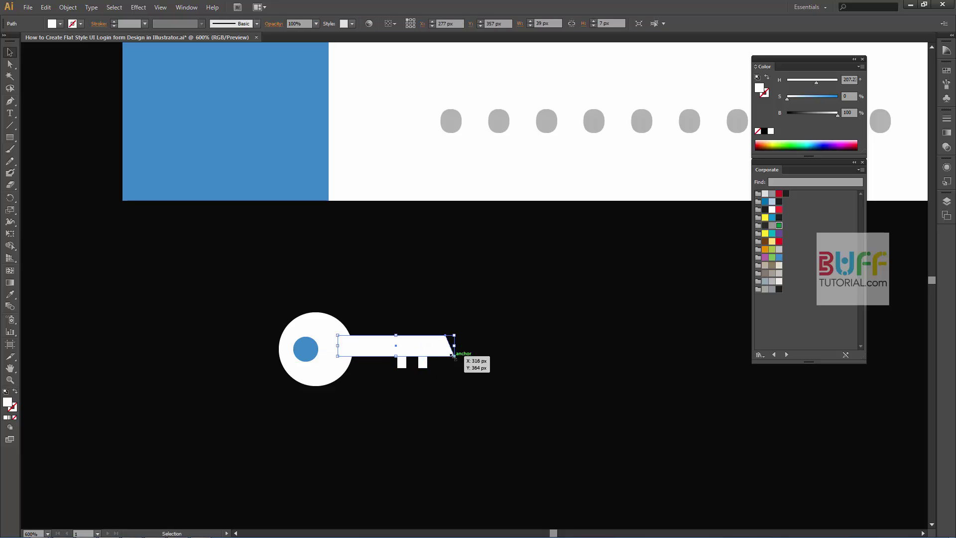
{"action": "left_click", "coordinate": [10, 65]}
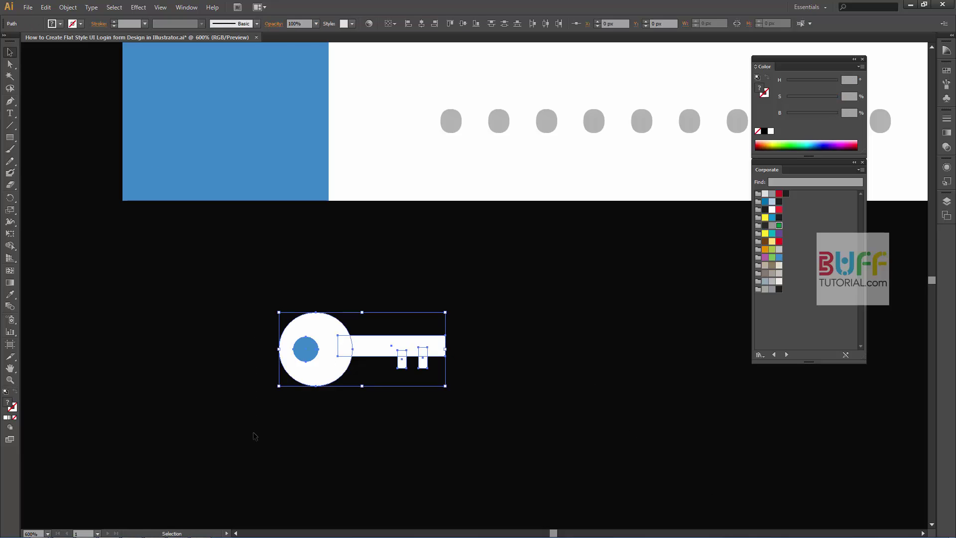
- Move the key into the password field's blue box, shrink it to fit, and rotate it diagonally
{"action": "left_click_drag", "start_coordinate": [390, 345], "coordinate": [267, 124]}
{"action": "key", "text": "ctrl+minus"}
{"action": "key", "text": "ctrl+minus"}
{"action": "key", "text": "ctrl+minus"}
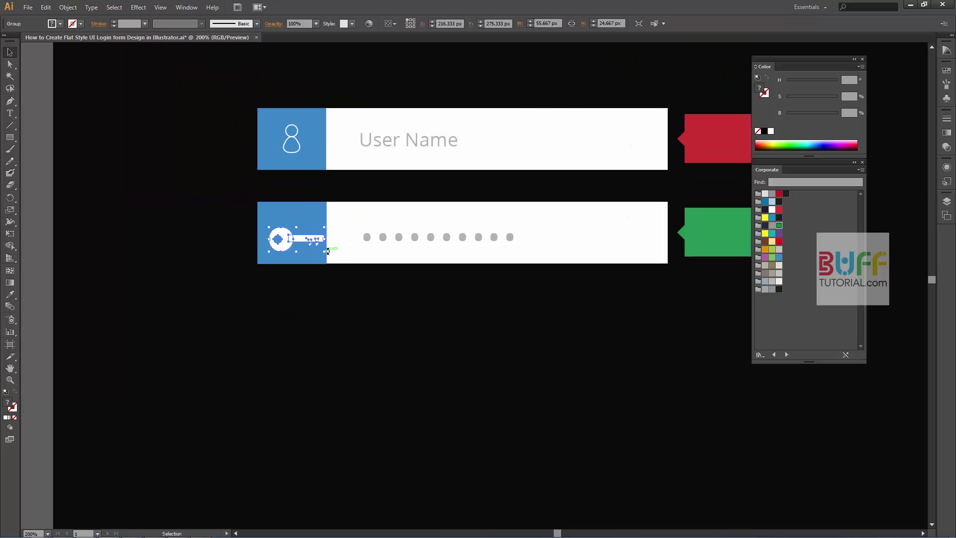
{"action": "left_click_drag", "start_coordinate": [323, 250], "coordinate": [315, 245]}
{"action": "left_click", "coordinate": [302, 337]}
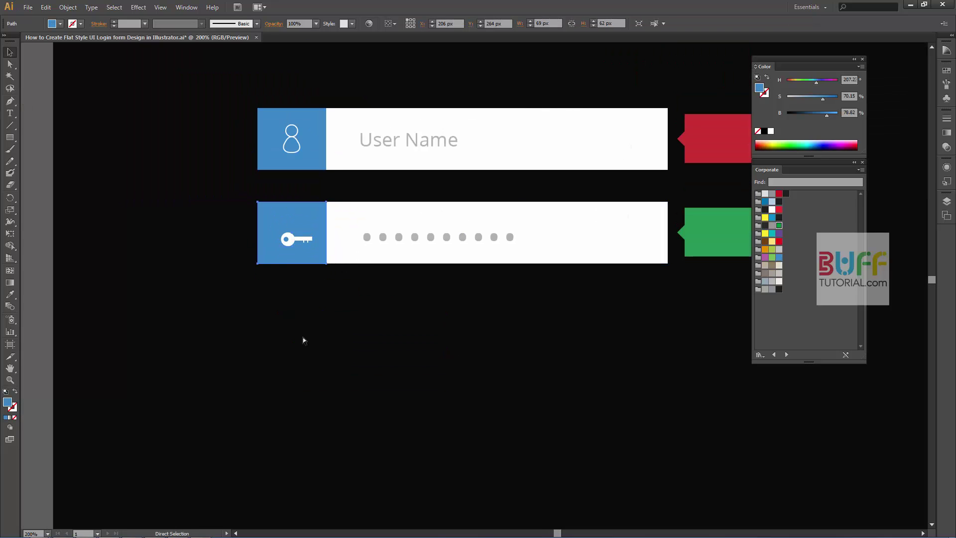
{"action": "left_click_drag", "start_coordinate": [319, 234], "coordinate": [326, 278]}
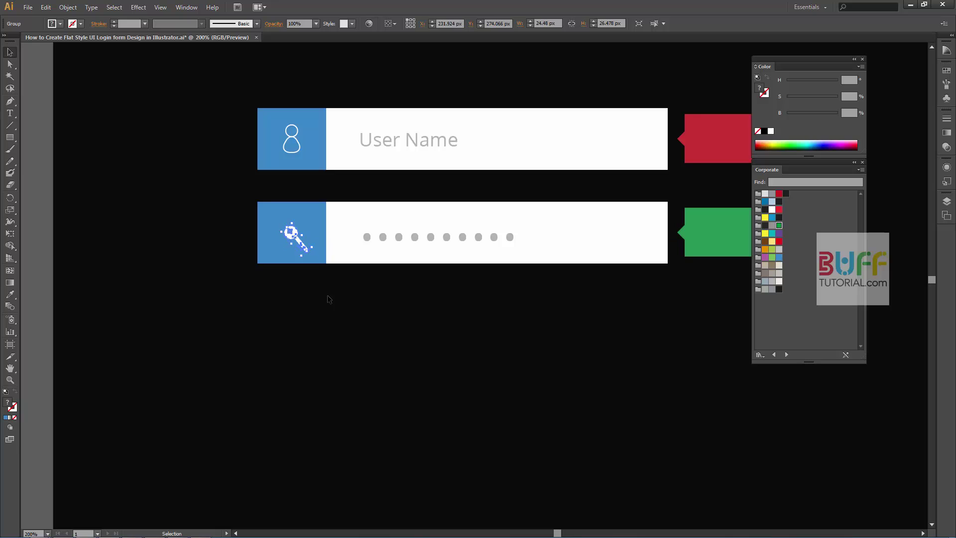
{"action": "left_click", "coordinate": [329, 298]}
{"action": "key", "text": "ctrl+minus"}
{"action": "key", "text": "ctrl+minus"}
- Draw a 612x348 rectangle over the login form, fill it dark, and send it behind the form
{"action": "left_click_drag", "start_coordinate": [620, 233], "coordinate": [592, 264]}
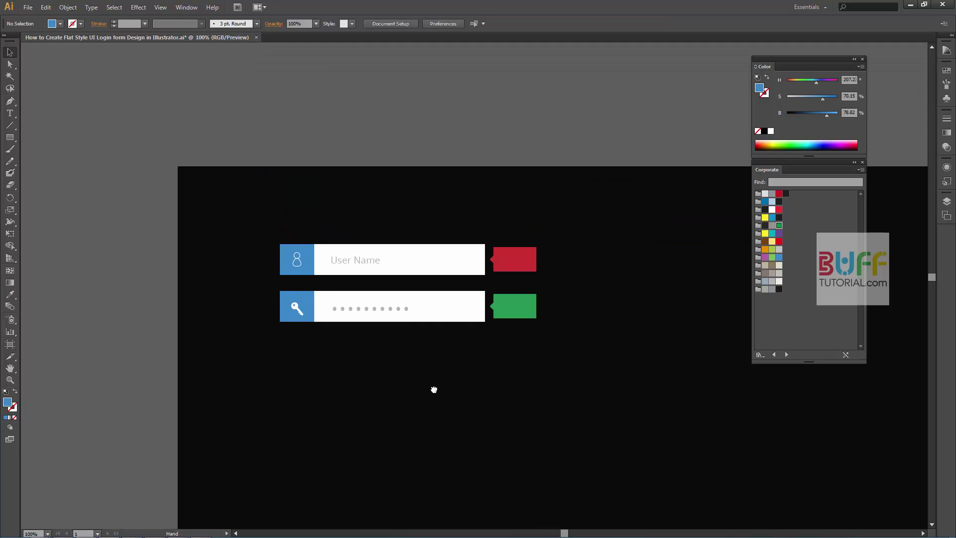
{"action": "left_click_drag", "start_coordinate": [447, 368], "coordinate": [447, 350]}
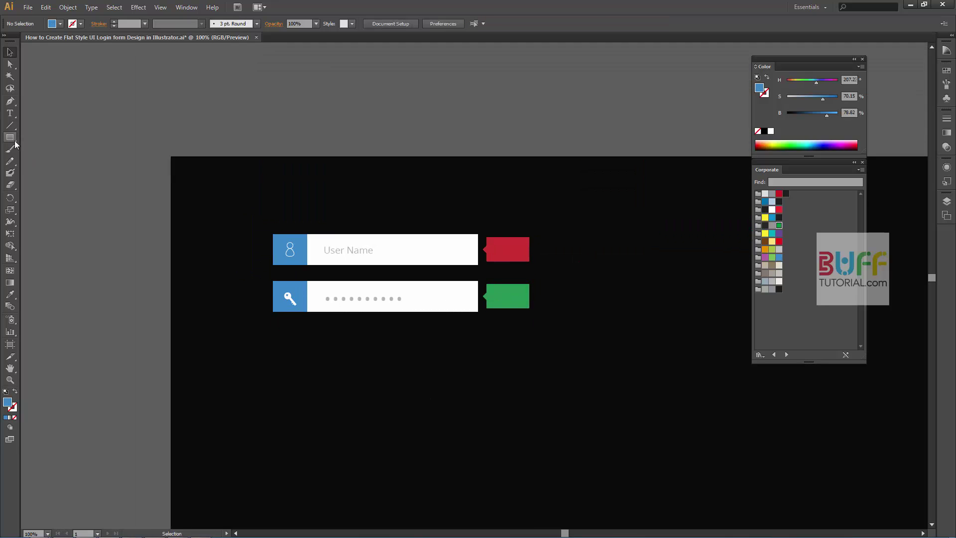
{"action": "left_click_drag", "start_coordinate": [10, 137], "coordinate": [44, 133]}
{"action": "left_click_drag", "start_coordinate": [246, 193], "coordinate": [550, 366]}
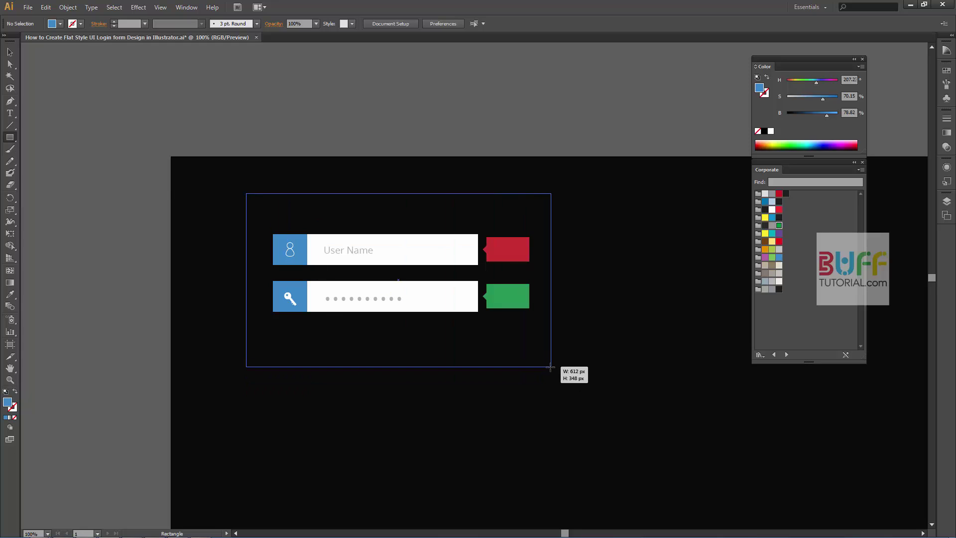
{"action": "key", "text": "v"}
{"action": "left_click", "coordinate": [779, 218]}
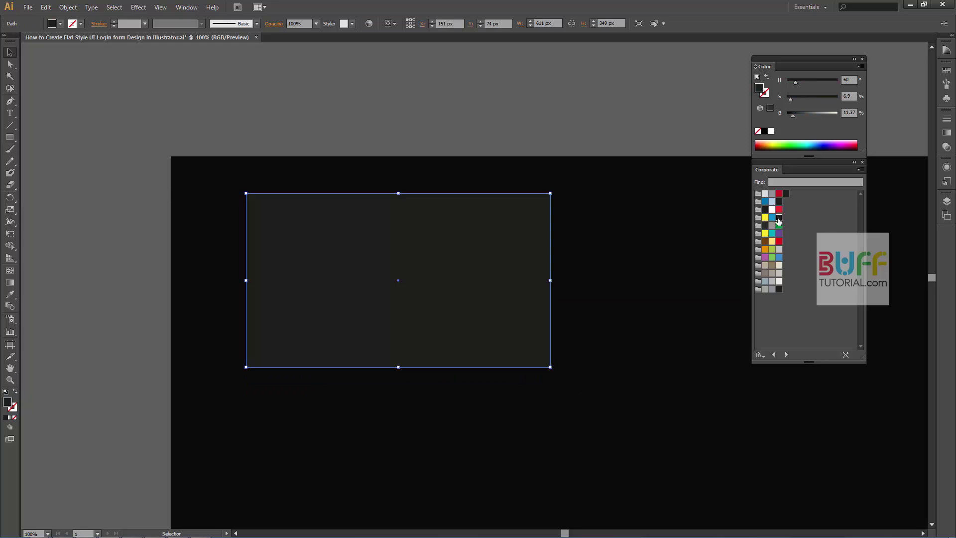
{"action": "key", "text": "ctrl+shift+bracketleft"}
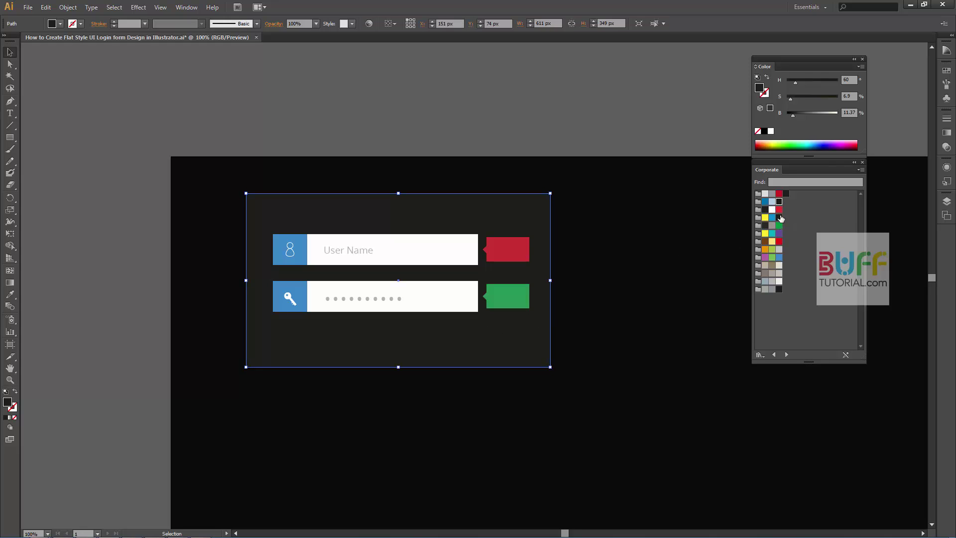
- Try grey swatches, settle on near-black, then darken it slightly with the B slider
{"action": "left_click", "coordinate": [772, 281]}
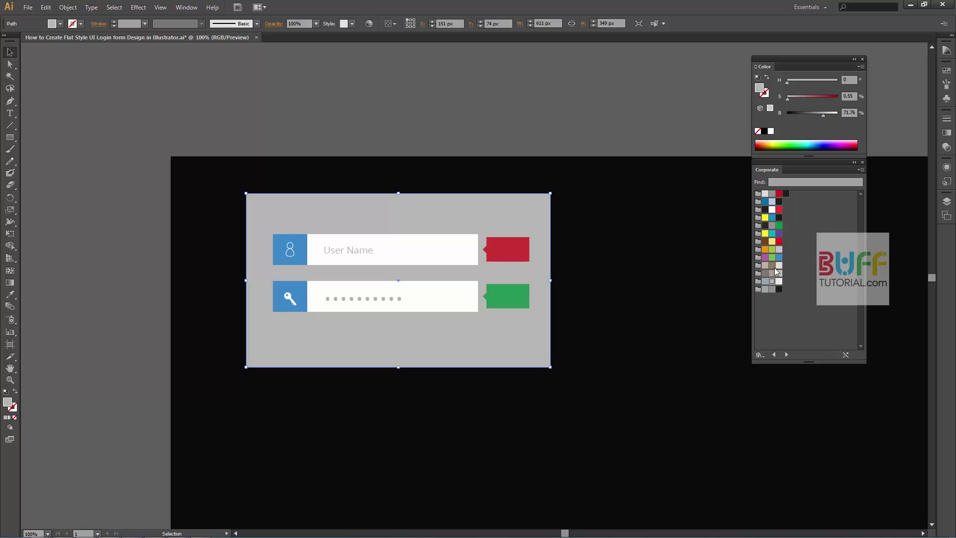
{"action": "left_click", "coordinate": [772, 233]}
{"action": "left_click", "coordinate": [779, 218]}
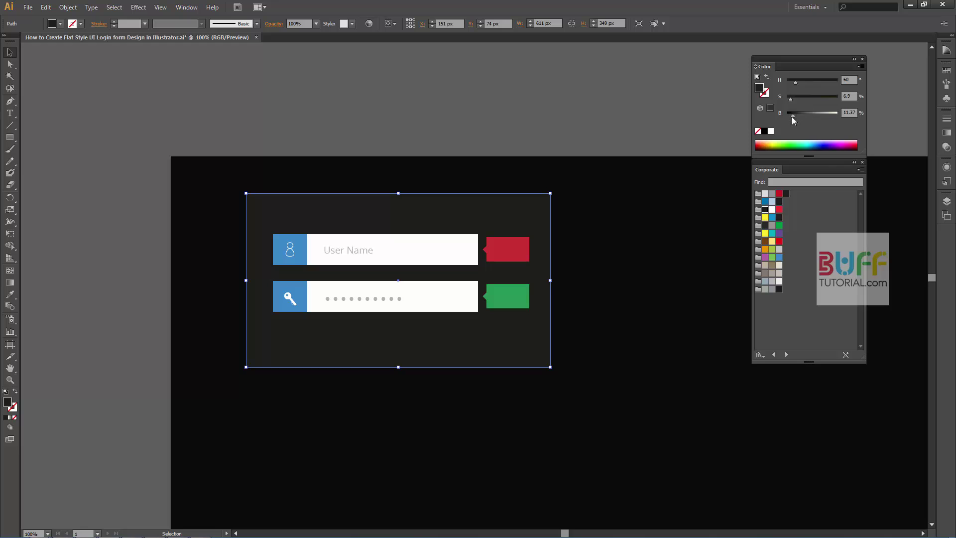
{"action": "left_click_drag", "start_coordinate": [791, 116], "coordinate": [790, 116]}
{"action": "left_click", "coordinate": [642, 188]}
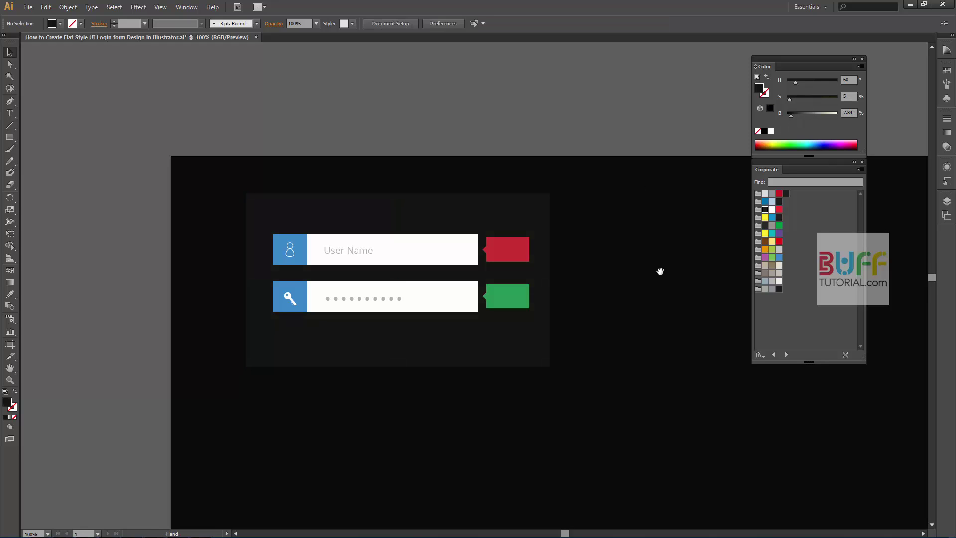
- Alt-drag a copy of the User Name text below the password field and retype it as 'Forget Password?'
{"action": "left_click_drag", "start_coordinate": [660, 271], "coordinate": [660, 211]}
{"action": "left_click", "coordinate": [367, 196]}
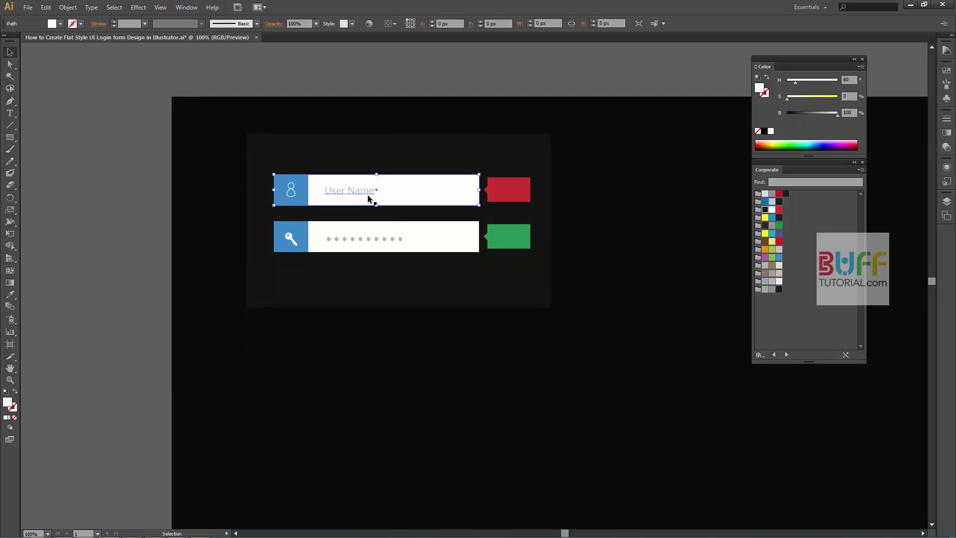
{"action": "double_click", "coordinate": [365, 196]}
{"action": "left_click_drag", "start_coordinate": [353, 191], "coordinate": [347, 274]}
{"action": "double_click", "coordinate": [347, 275]}
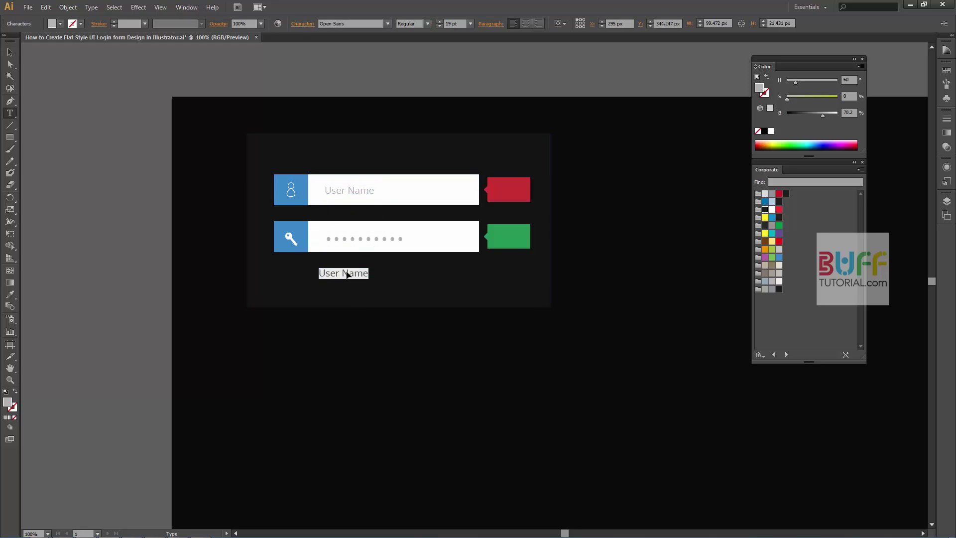
{"action": "type", "text": "Forget Password?"}
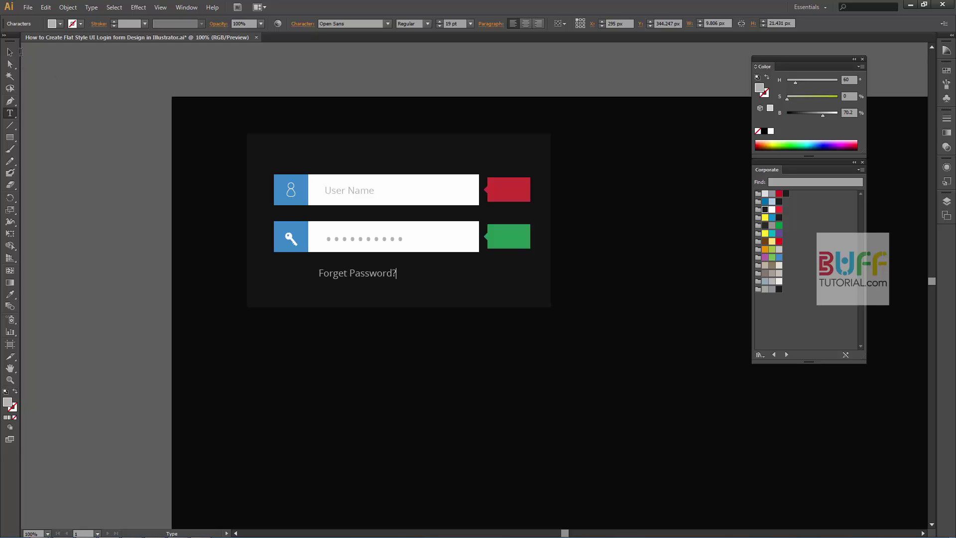
- Left-align Forget Password? with the password dots and set its font style to Italic
{"action": "left_click", "coordinate": [10, 52]}
{"action": "left_click", "coordinate": [357, 239], "text": "shift"}
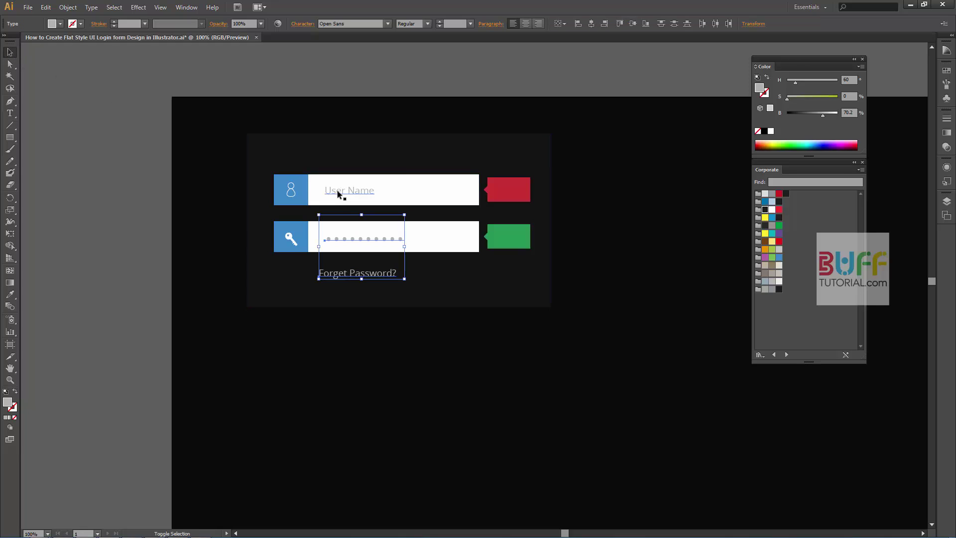
{"action": "left_click", "coordinate": [576, 26]}
{"action": "left_click", "coordinate": [442, 322]}
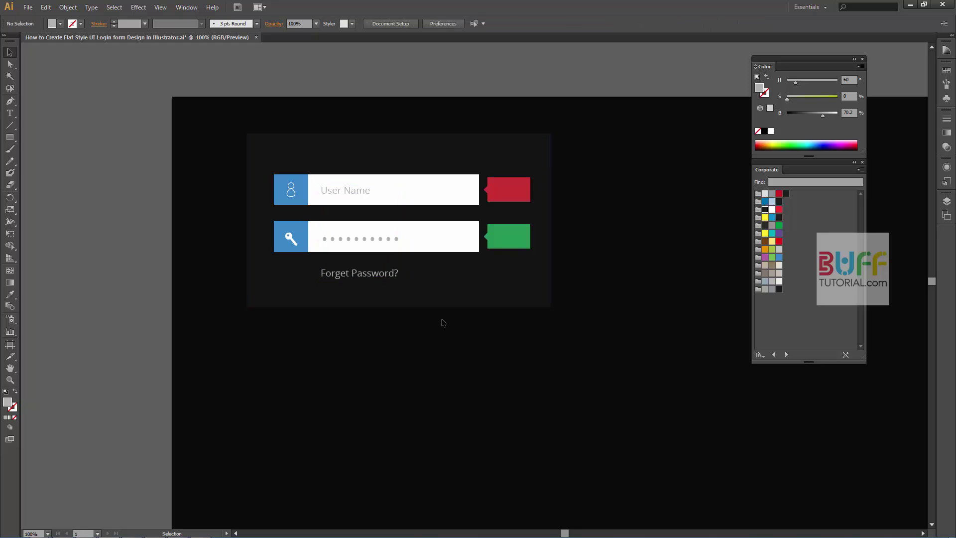
{"action": "left_click", "coordinate": [360, 273]}
{"action": "left_click", "coordinate": [426, 24]}
{"action": "left_click", "coordinate": [411, 67]}
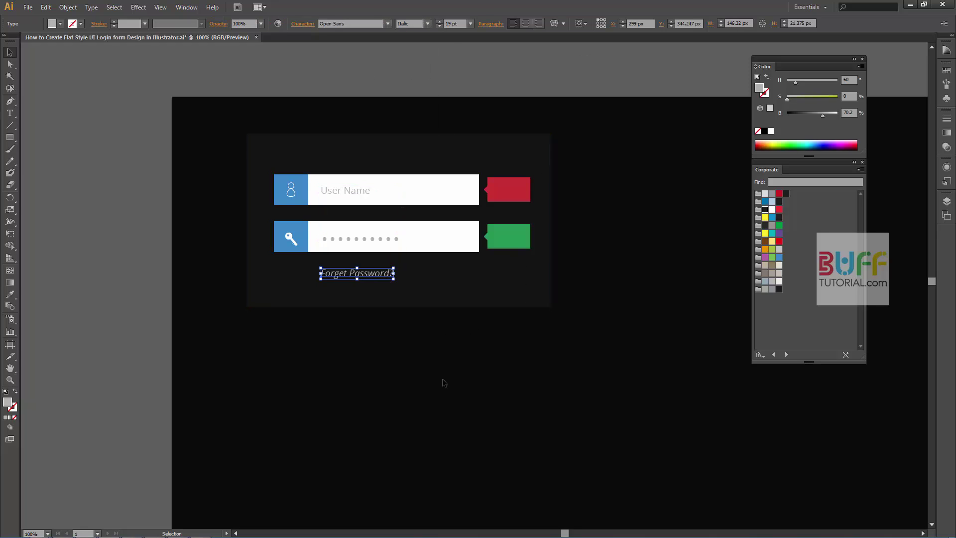
{"action": "left_click", "coordinate": [441, 384]}
{"action": "left_click", "coordinate": [383, 276]}
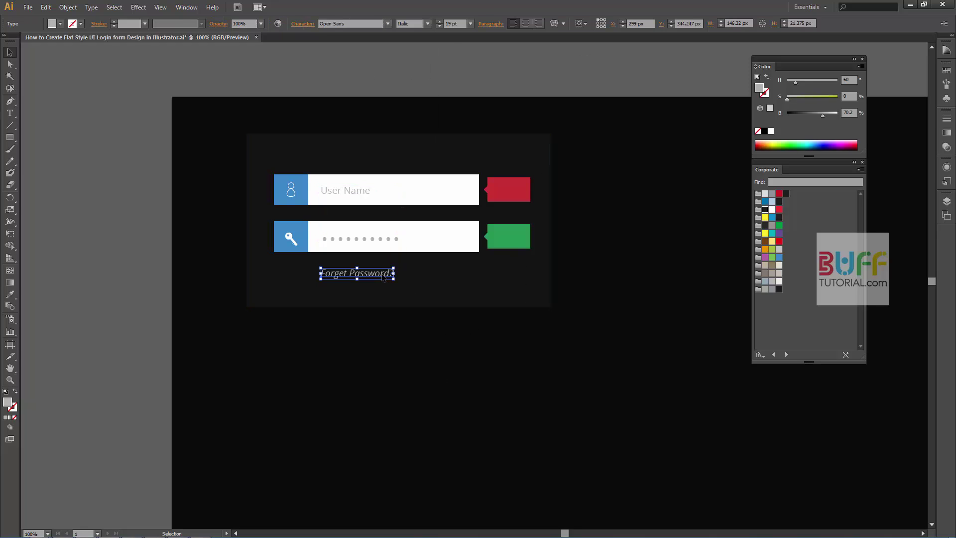
- Duplicate the green box beside Forget Password? and copy the text onto it, retyped as 'Login'
{"action": "left_click", "coordinate": [504, 247]}
{"action": "mouse_move", "coordinate": [502, 248]}
{"action": "left_mouse_down"}
{"action": "mouse_move", "coordinate": [422, 277]}
{"action": "mouse_move", "coordinate": [458, 273]}
{"action": "mouse_move", "coordinate": [448, 273]}
{"action": "left_mouse_up"}
{"action": "scroll", "coordinate": [427, 284], "scroll_direction": "up", "scroll_amount": 2}
{"action": "left_click", "coordinate": [317, 265]}
{"action": "left_click_drag", "start_coordinate": [317, 265], "coordinate": [428, 264]}
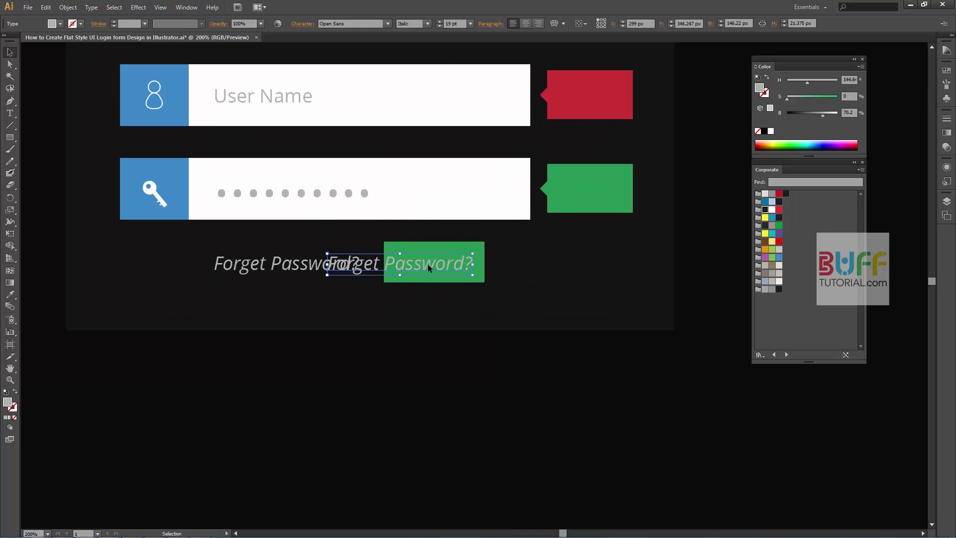
{"action": "triple_click", "coordinate": [428, 264]}
{"action": "type", "text": "Login"}
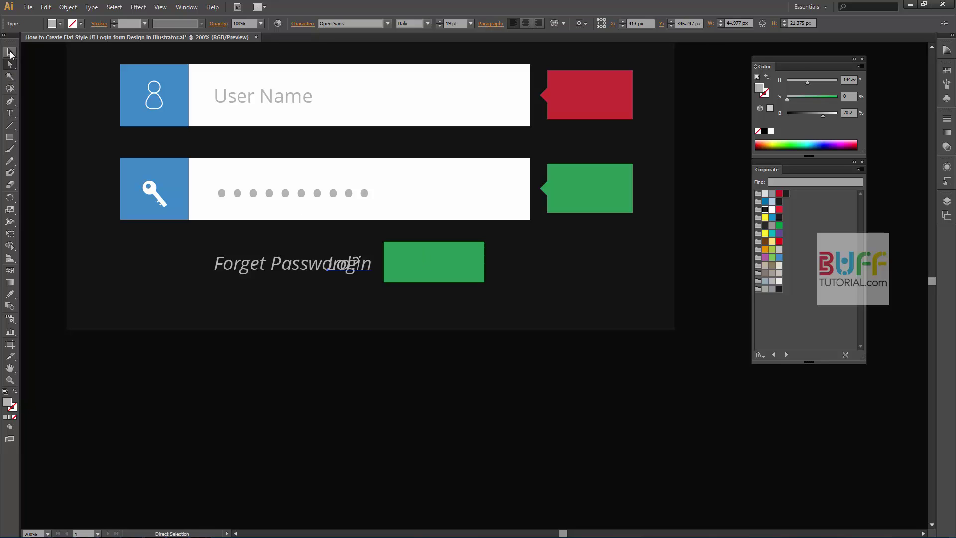
- Make the Login text white Regular and place it on the green button
{"action": "left_click", "coordinate": [10, 52]}
{"action": "left_click", "coordinate": [60, 23]}
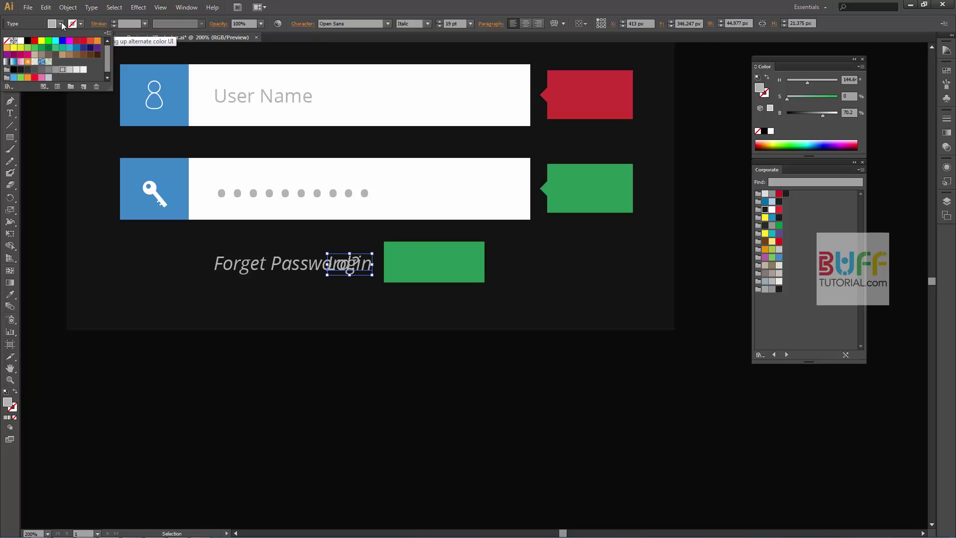
{"action": "left_click", "coordinate": [21, 41]}
{"action": "left_click_drag", "start_coordinate": [349, 264], "coordinate": [431, 264]}
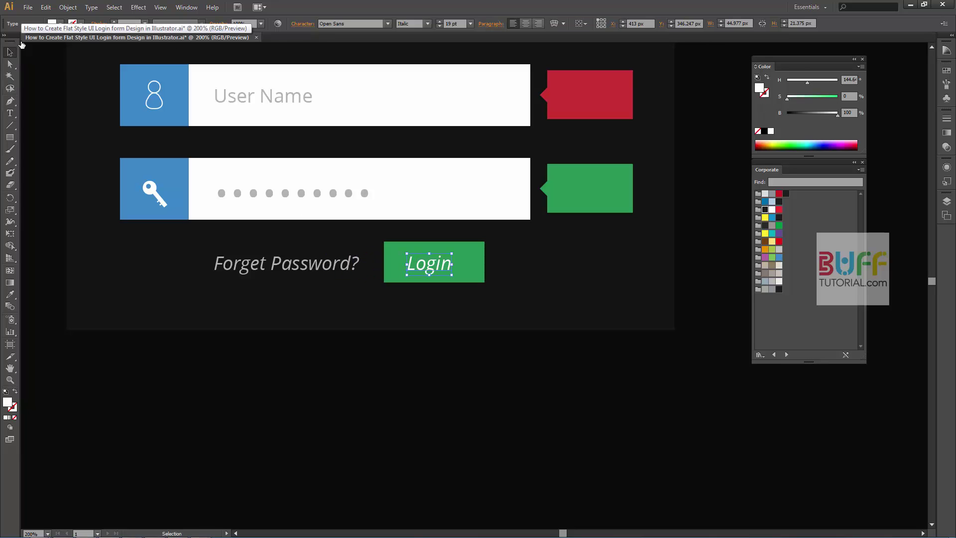
{"action": "left_click", "coordinate": [418, 56]}
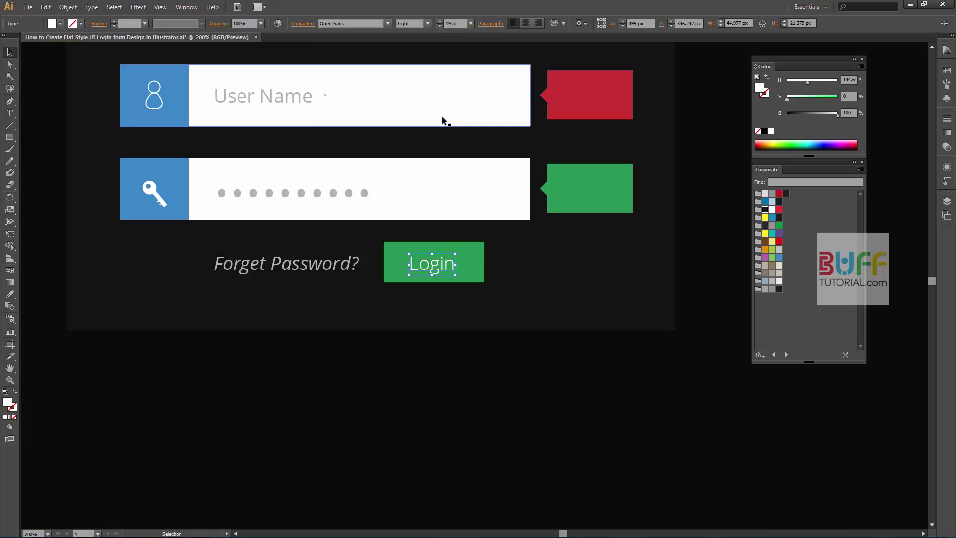
{"action": "left_click", "coordinate": [383, 305]}
{"action": "left_click", "coordinate": [298, 263]}
- Set User Name to Light weight and make Forget Password? white, nudged up 1 px
{"action": "left_click", "coordinate": [275, 95]}
{"action": "left_click", "coordinate": [427, 23]}
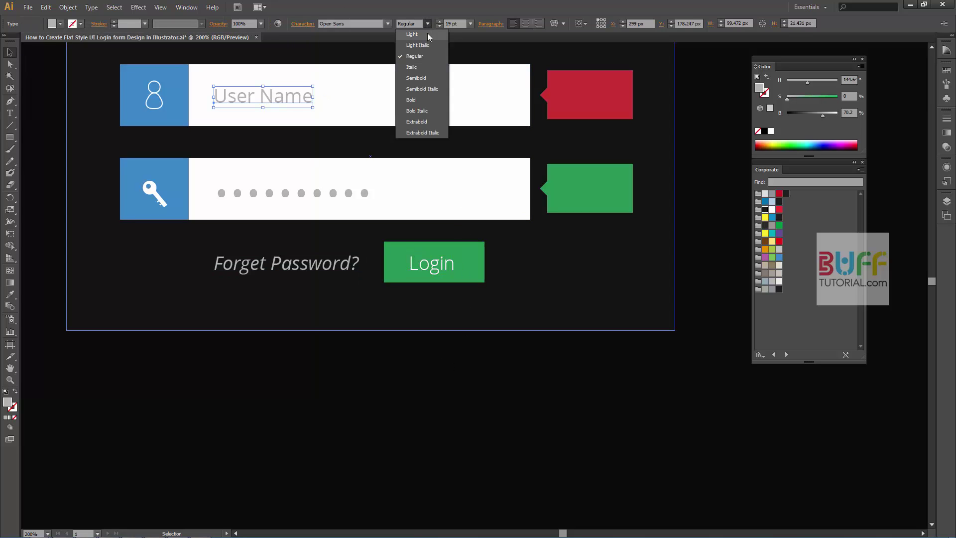
{"action": "left_click", "coordinate": [308, 194]}
{"action": "left_click", "coordinate": [286, 263]}
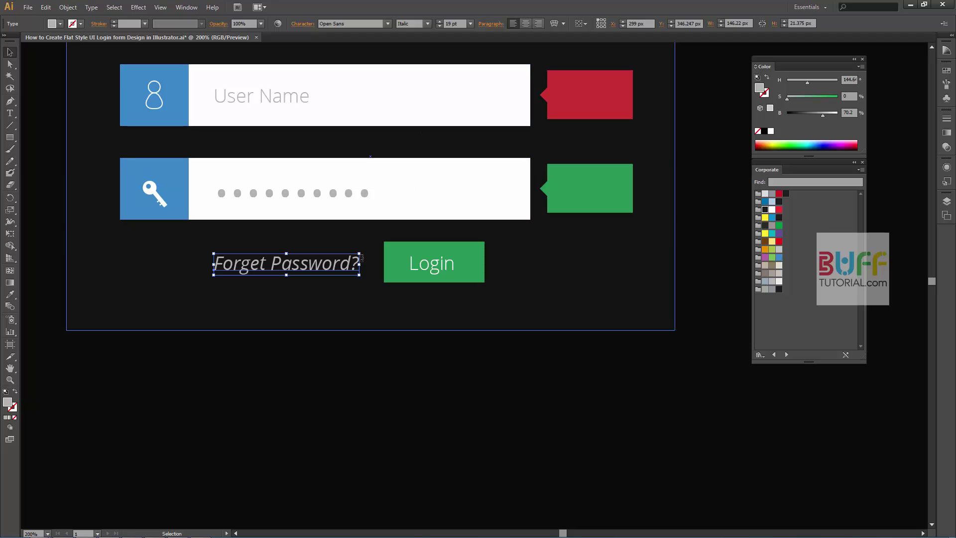
{"action": "key", "text": "Up"}
{"action": "left_click", "coordinate": [60, 23]}
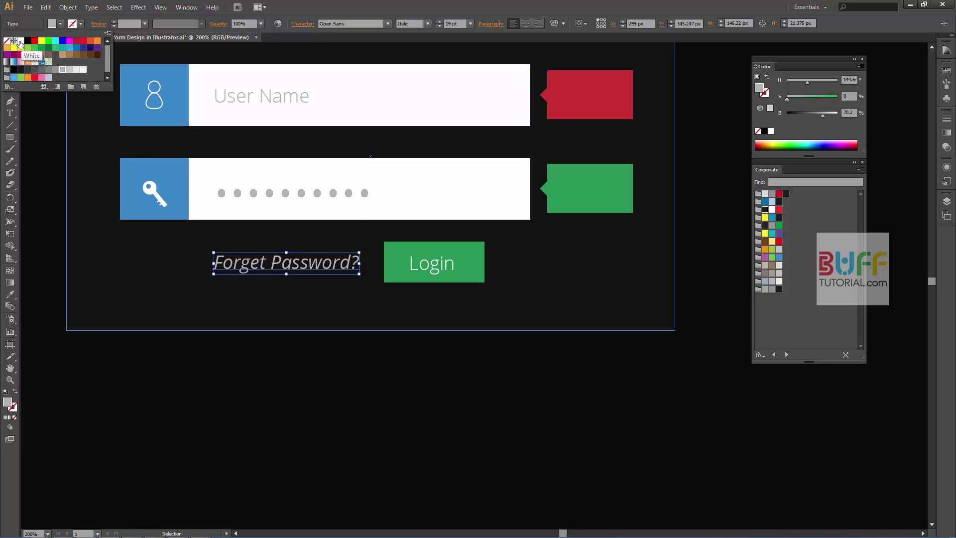
{"action": "left_click", "coordinate": [33, 57]}
- Vertically centre Forget Password? with the Login button and shift both to the right
{"action": "left_click", "coordinate": [411, 264], "text": "shift"}
{"action": "left_click", "coordinate": [470, 257], "text": "shift"}
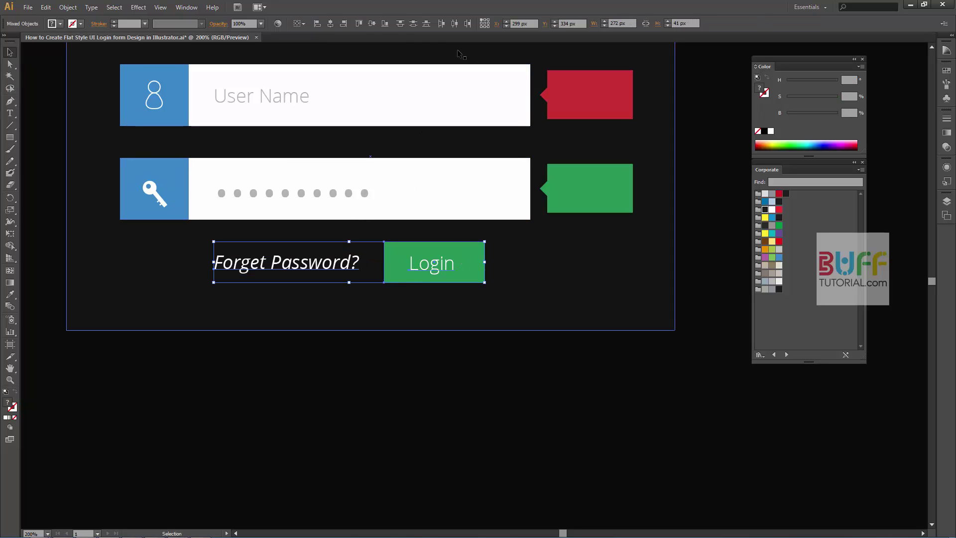
{"action": "left_click", "coordinate": [373, 23]}
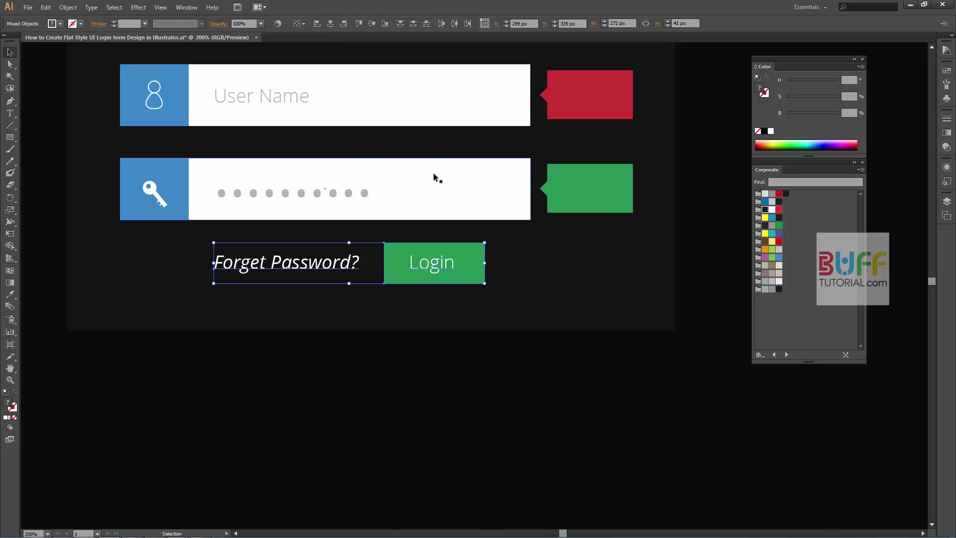
{"action": "key", "text": "shift+Right"}
{"action": "key", "text": "shift+Right"}
{"action": "key", "text": "shift+Right"}
{"action": "key", "text": "Right"}
{"action": "key", "text": "Right"}
{"action": "key", "text": "Right"}
{"action": "key", "text": "Right"}
{"action": "key", "text": "Right"}
{"action": "key", "text": "Right"}
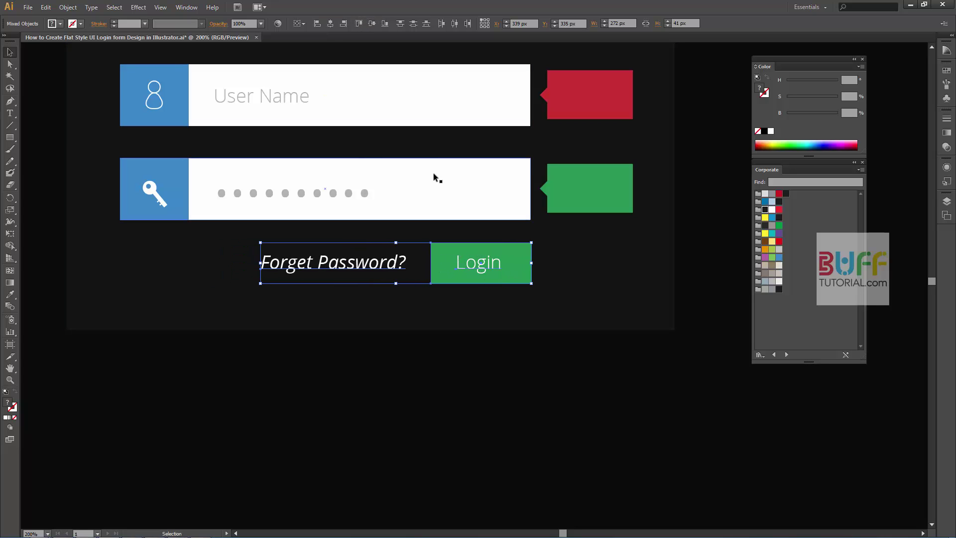
{"action": "left_click", "coordinate": [491, 367]}
- Select the User Name and password rows with their icons and Alt-drag a copy well below the form
{"action": "scroll", "coordinate": [501, 363], "scroll_direction": "down", "scroll_amount": 3}
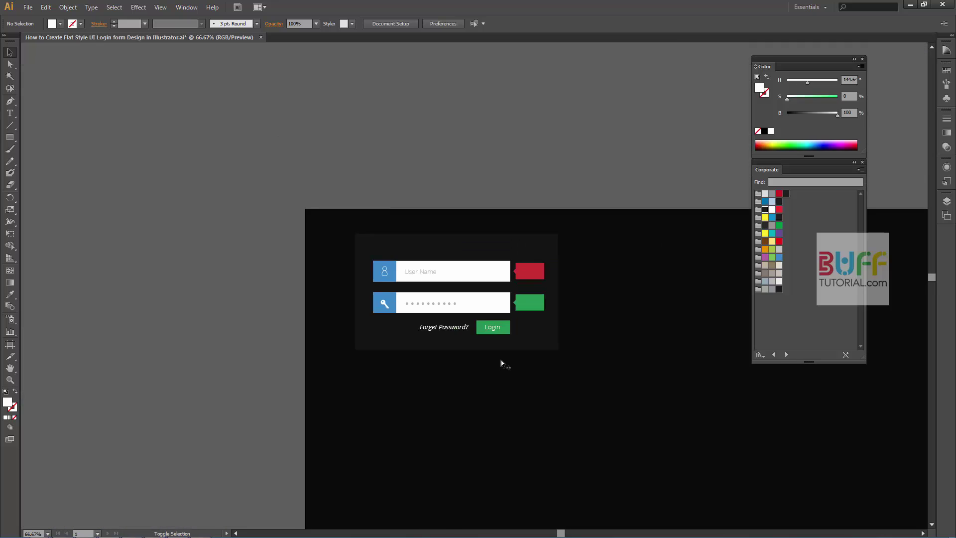
{"action": "left_click_drag", "start_coordinate": [501, 364], "coordinate": [460, 279]}
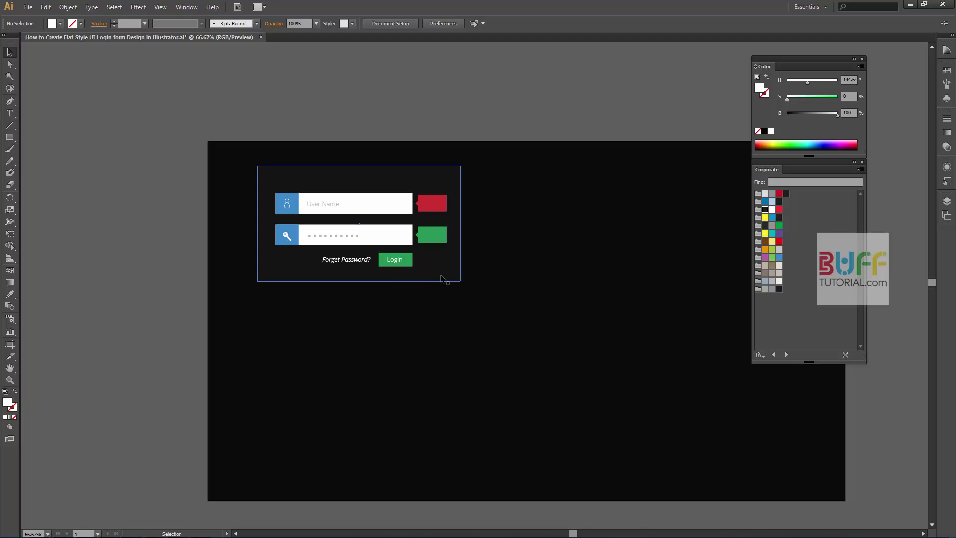
{"action": "left_click_drag", "start_coordinate": [443, 280], "coordinate": [450, 275]}
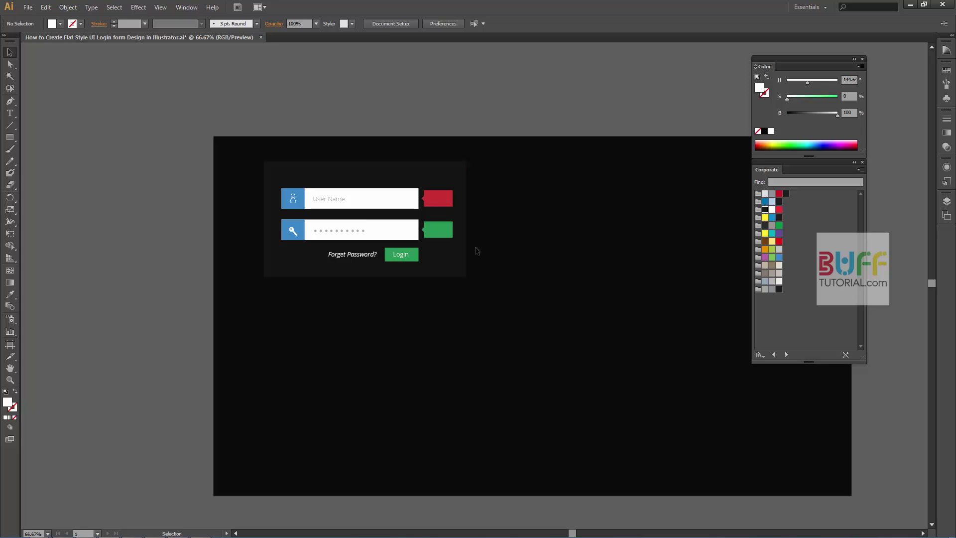
{"action": "left_click_drag", "start_coordinate": [496, 172], "coordinate": [269, 266]}
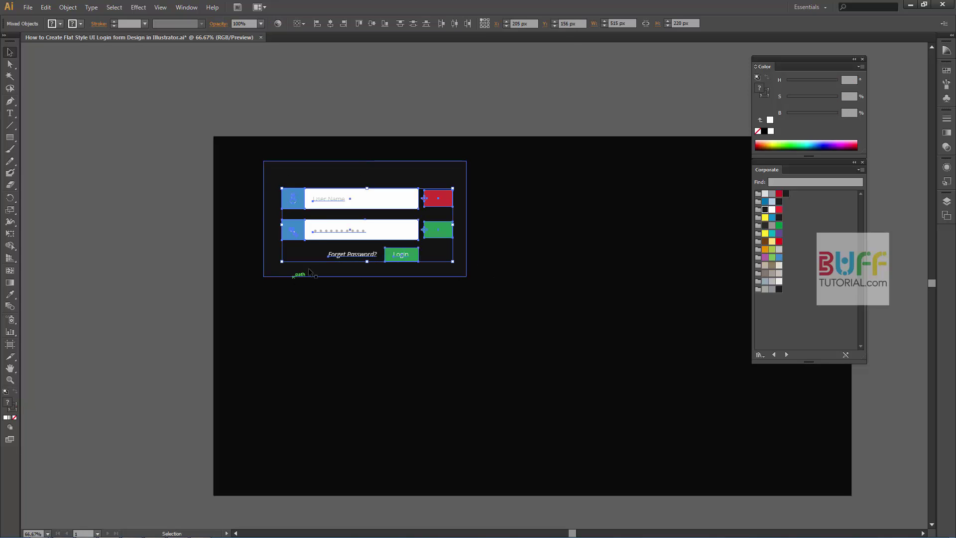
{"action": "key", "text": "alt"}
{"action": "left_click", "coordinate": [300, 234]}
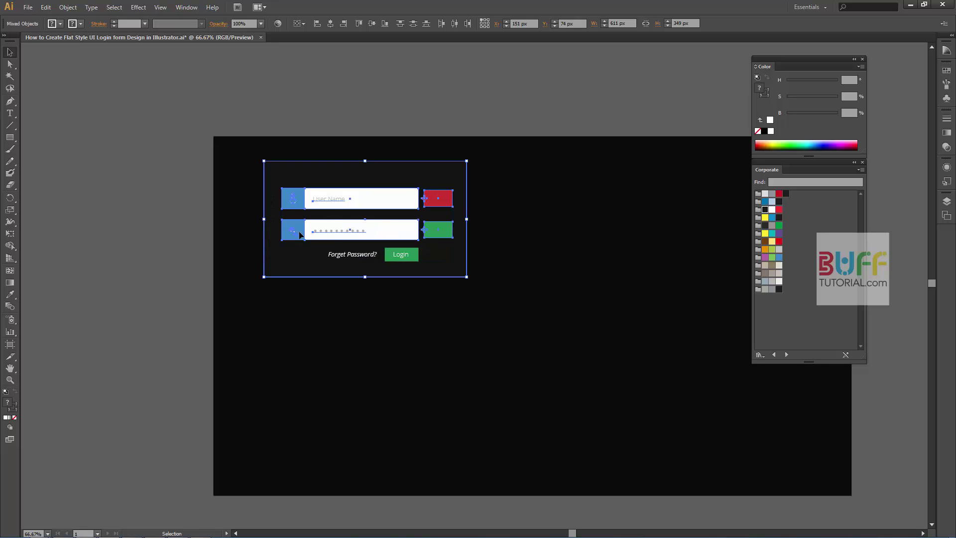
{"action": "left_click_drag", "start_coordinate": [296, 232], "coordinate": [295, 388]}
- Alt-drag a copy of the top dark panel down behind the new rows and stretch it taller
{"action": "left_click", "coordinate": [466, 319]}
{"action": "left_click_drag", "start_coordinate": [467, 319], "coordinate": [486, 303]}
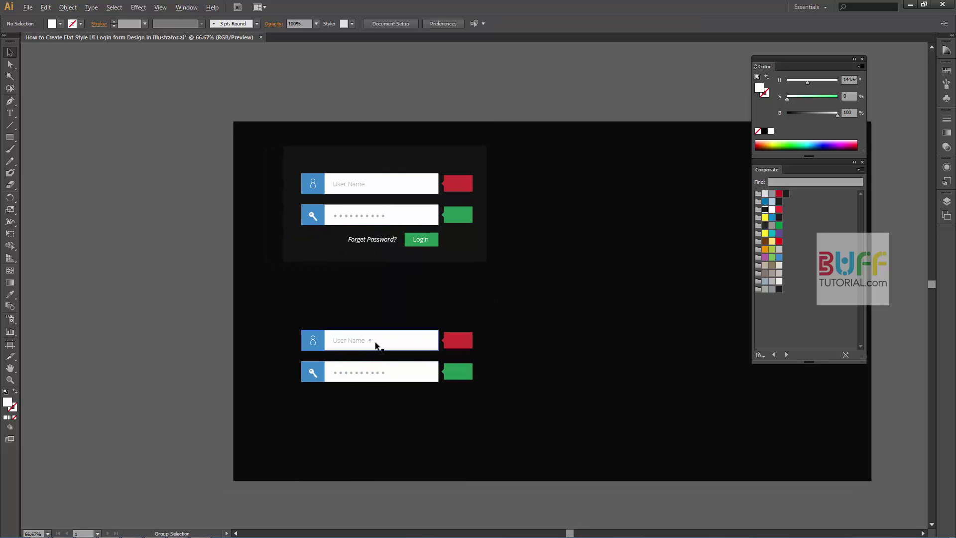
{"action": "key", "text": "ctrl+1"}
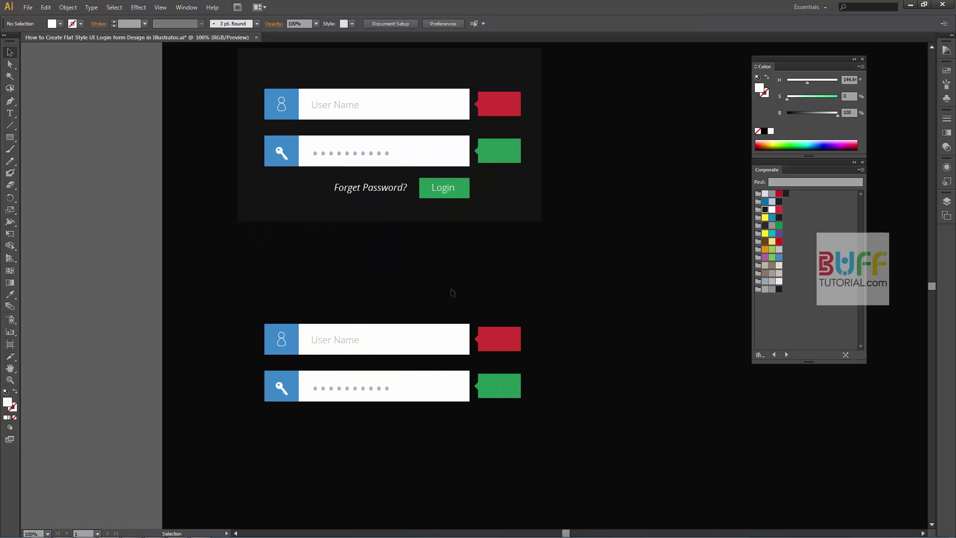
{"action": "left_click", "coordinate": [10, 137]}
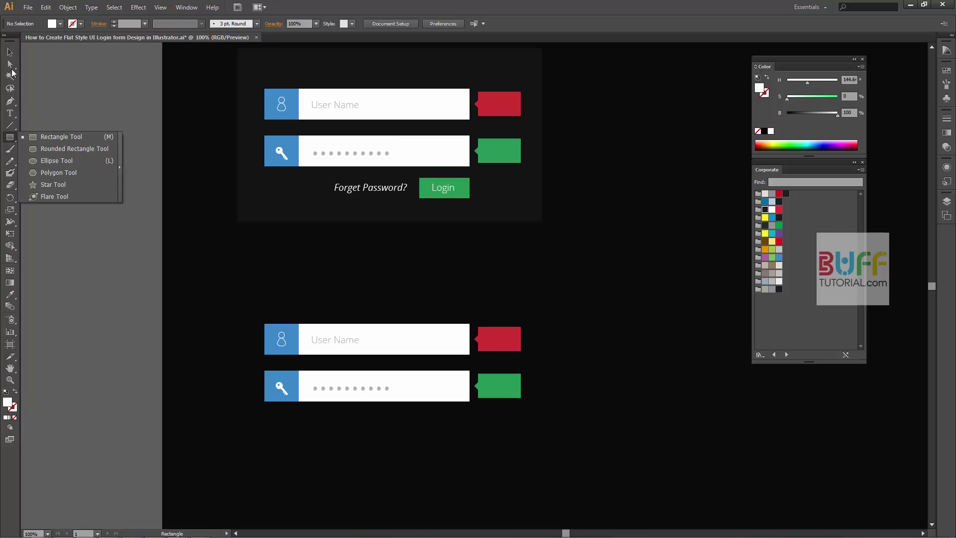
{"action": "left_click", "coordinate": [8, 50]}
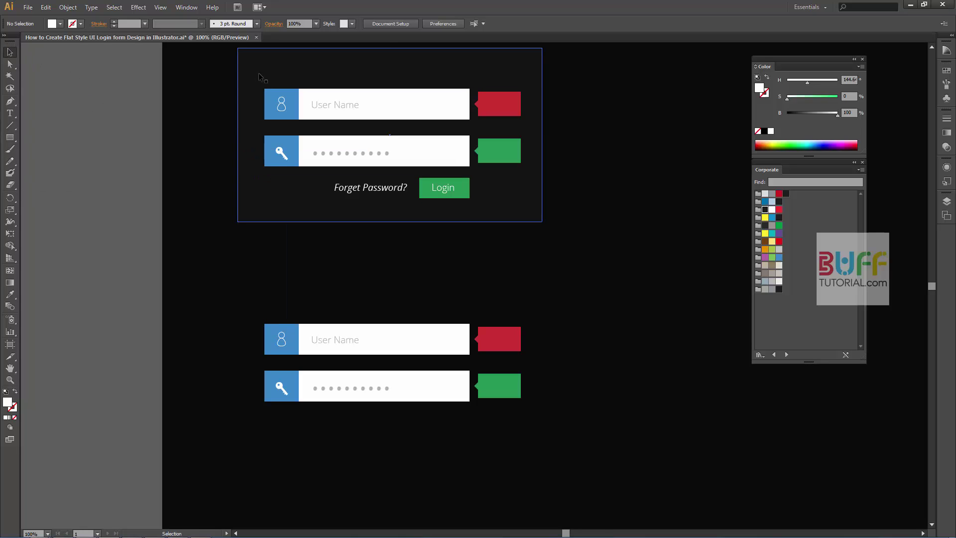
{"action": "left_click_drag", "start_coordinate": [263, 73], "coordinate": [260, 281]}
{"action": "scroll", "coordinate": [393, 327], "scroll_direction": "down", "scroll_amount": 3}
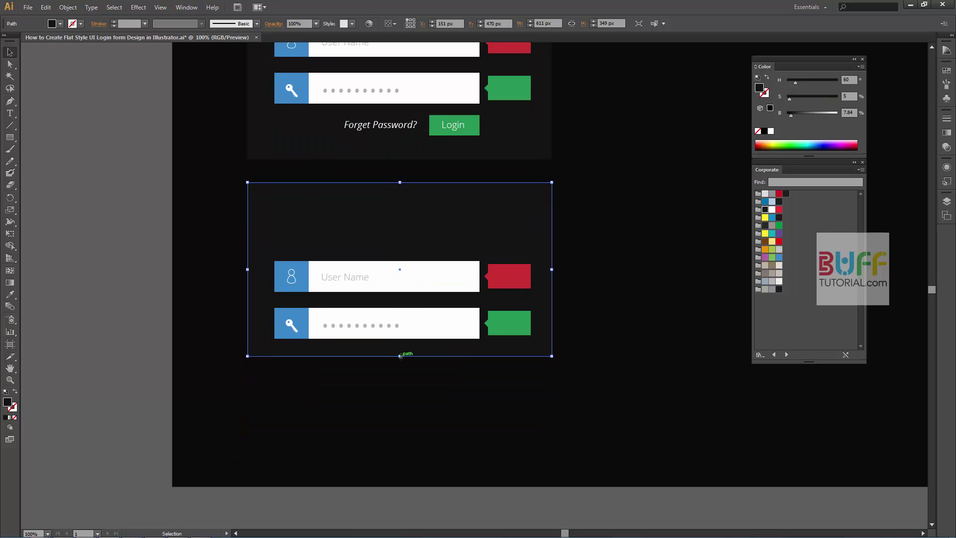
{"action": "left_click_drag", "start_coordinate": [400, 356], "coordinate": [400, 451]}
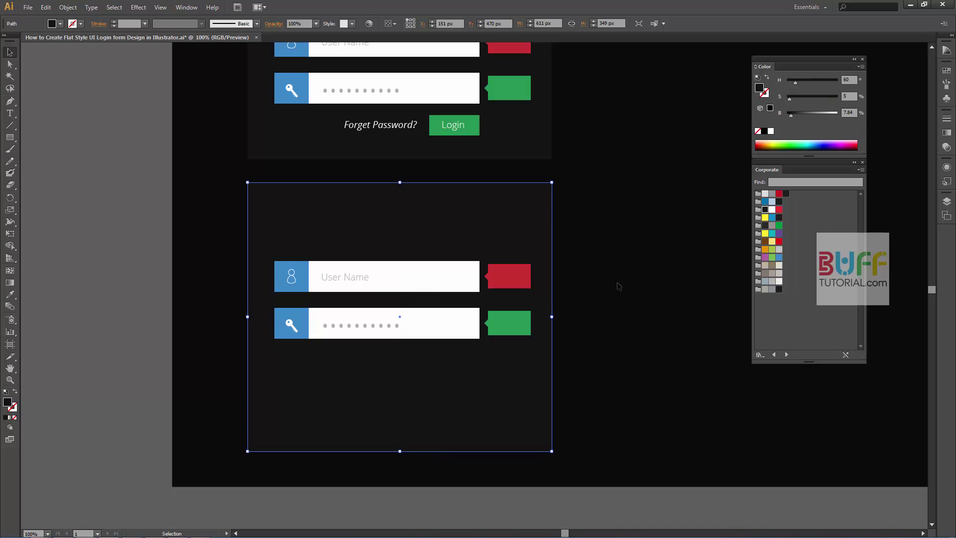
- Nudge both panels upward and stretch the lower panel further down
{"action": "left_click_drag", "start_coordinate": [640, 227], "coordinate": [637, 330]}
{"action": "scroll", "coordinate": [636, 318], "scroll_direction": "down", "scroll_amount": 2}
{"action": "left_click_drag", "start_coordinate": [645, 226], "coordinate": [412, 409]}
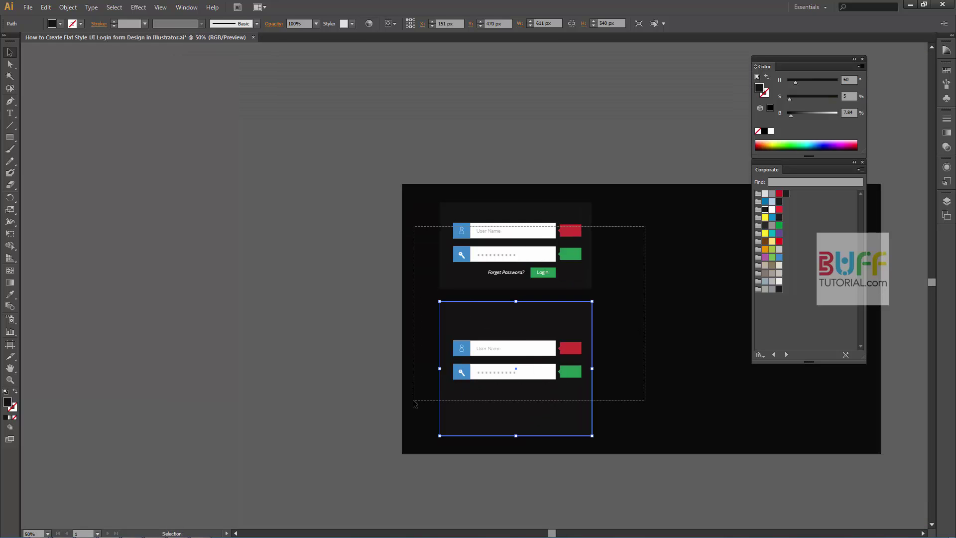
{"action": "key", "text": "shift+Up"}
{"action": "key", "text": "shift+Up"}
{"action": "key", "text": "shift+Up"}
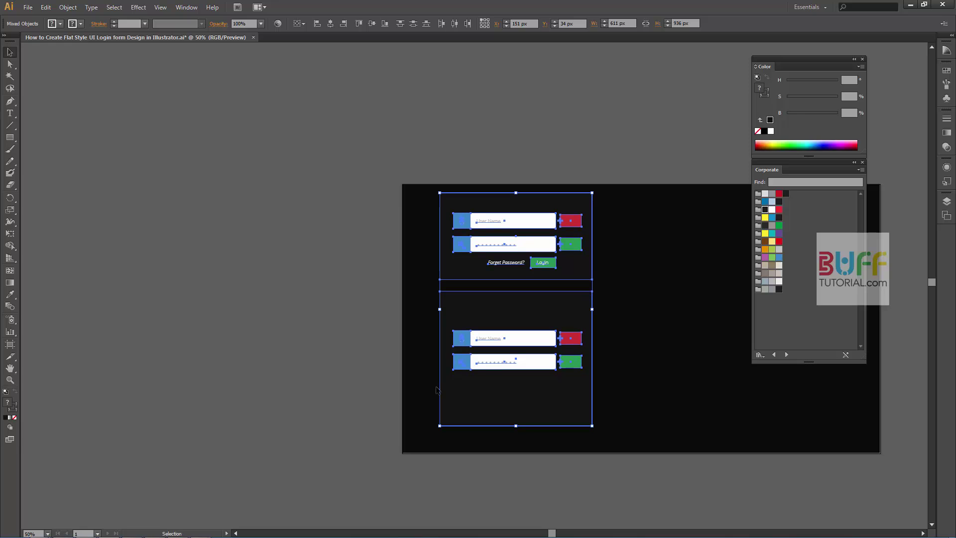
{"action": "left_click", "coordinate": [525, 425]}
{"action": "left_click_drag", "start_coordinate": [516, 425], "coordinate": [515, 442]}
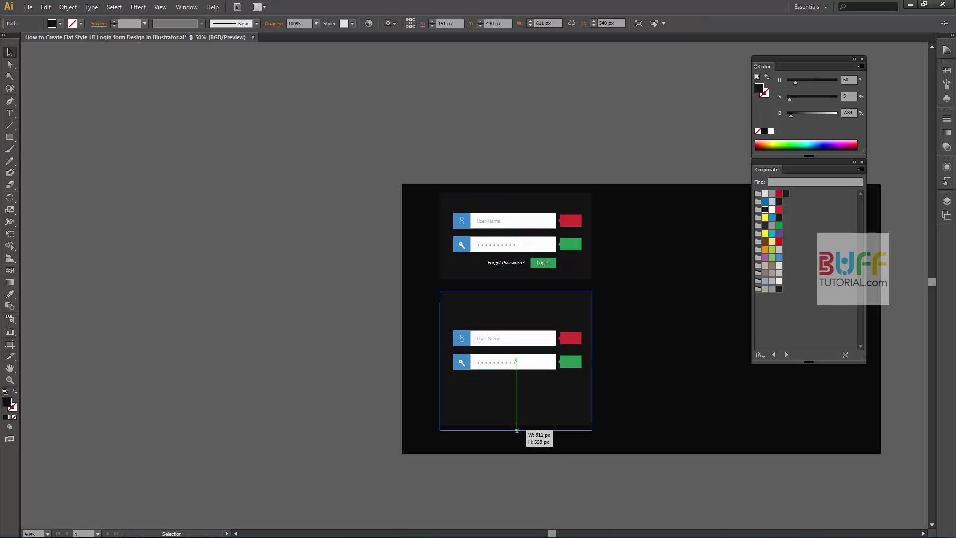
{"action": "left_click", "coordinate": [645, 331]}
{"action": "scroll", "coordinate": [645, 331], "scroll_direction": "up", "scroll_amount": 2}
- Draw a bar across the lower panel's top in the icons' blue, extending it to the right edge
{"action": "left_click_drag", "start_coordinate": [589, 294], "coordinate": [633, 291]}
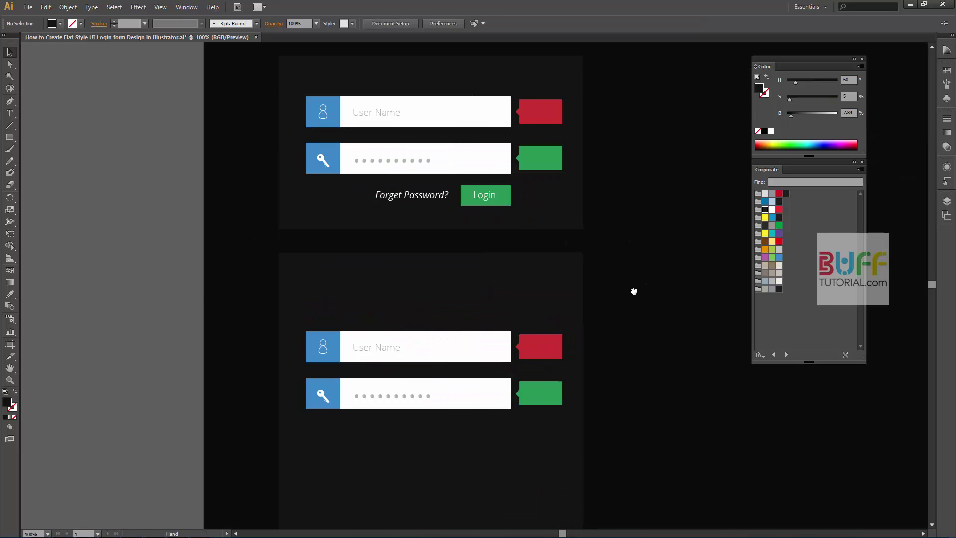
{"action": "left_click_drag", "start_coordinate": [279, 253], "coordinate": [581, 306]}
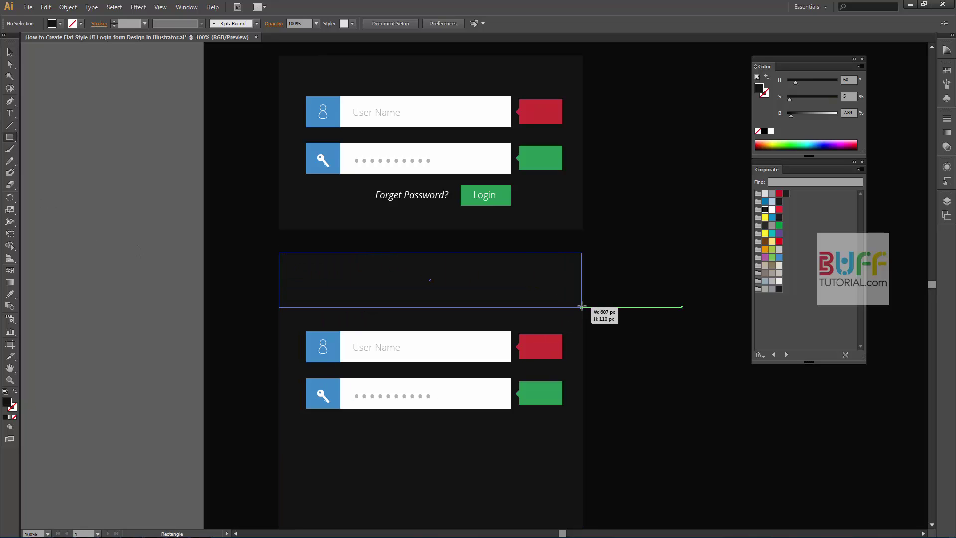
{"action": "key", "text": "i"}
{"action": "left_click", "coordinate": [337, 333]}
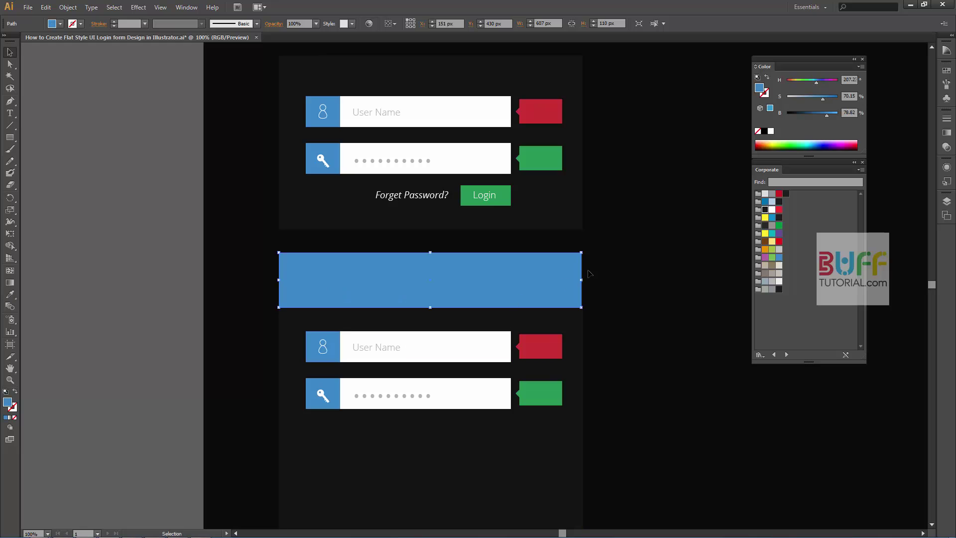
{"action": "left_click", "coordinate": [623, 276], "text": "ctrl"}
{"action": "scroll", "coordinate": [623, 276], "scroll_direction": "up", "scroll_amount": 3}
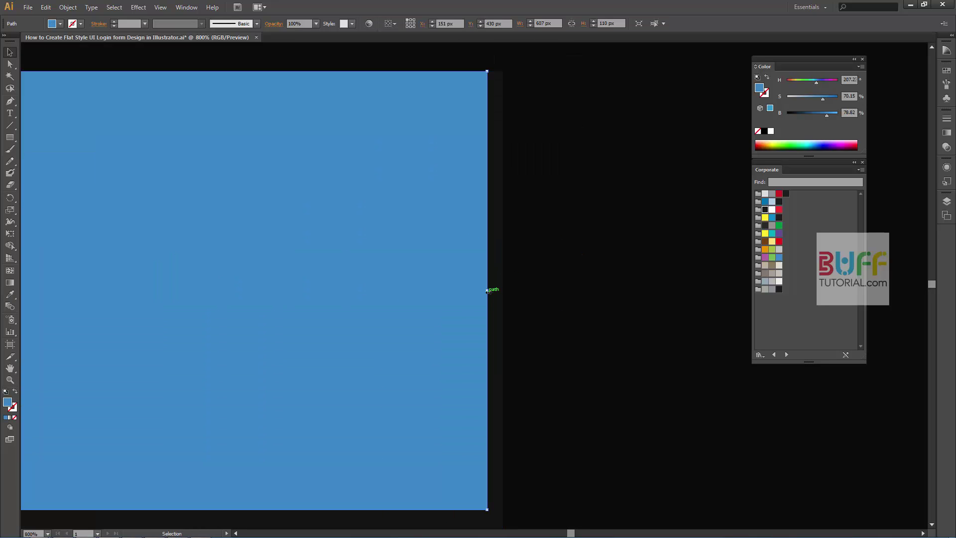
{"action": "left_click_drag", "start_coordinate": [499, 276], "coordinate": [503, 288]}
{"action": "scroll", "coordinate": [578, 288], "scroll_direction": "down", "scroll_amount": 3}
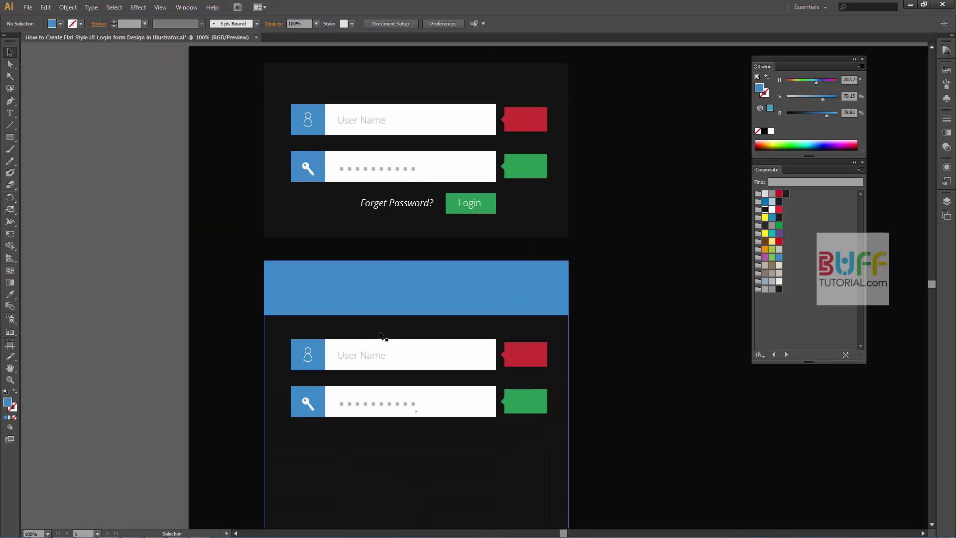
- Copy the User Name text onto the blue bar and make it white at 50 pt
{"action": "left_click_drag", "start_coordinate": [367, 359], "coordinate": [404, 297]}
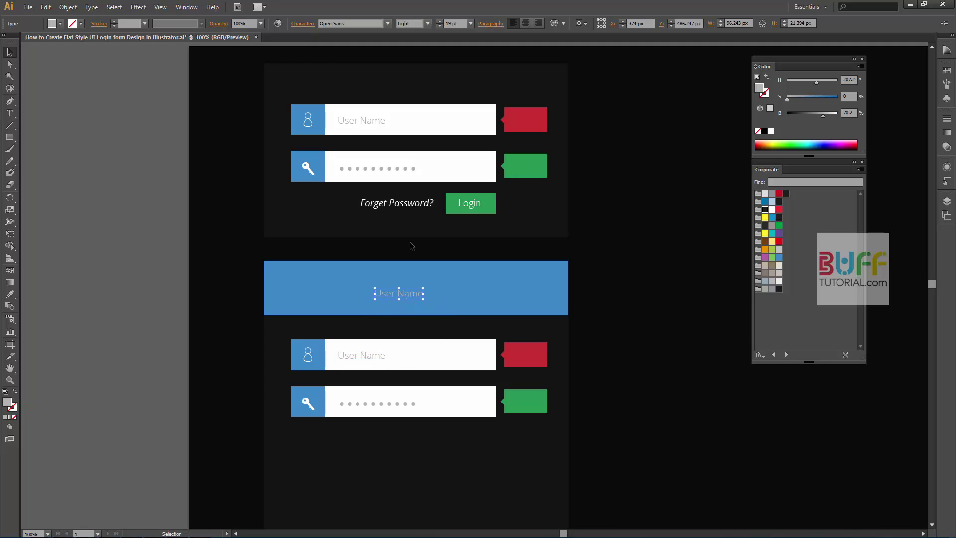
{"action": "left_click", "coordinate": [60, 24]}
{"action": "left_click", "coordinate": [20, 41]}
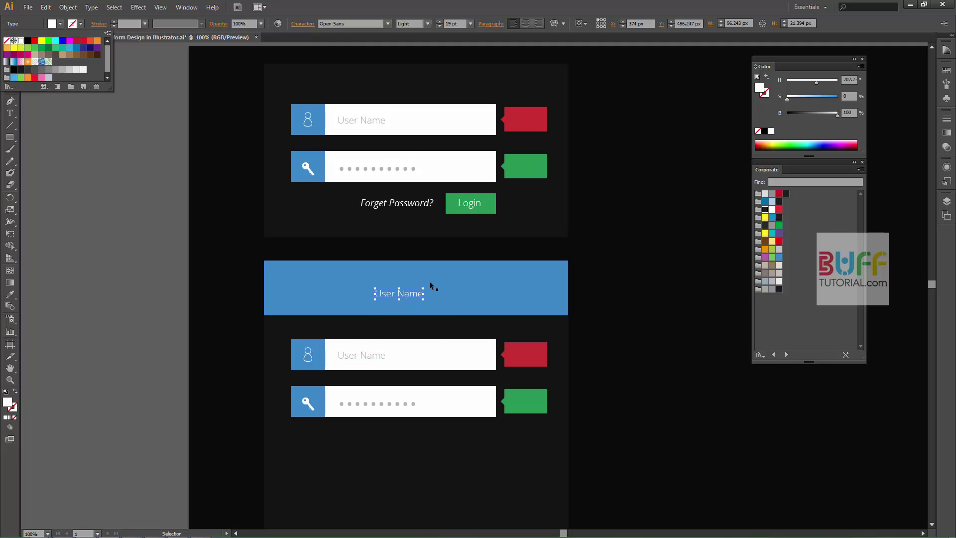
{"action": "left_click", "coordinate": [456, 23]}
{"action": "type", "text": "50"}
{"action": "key", "text": "Return"}
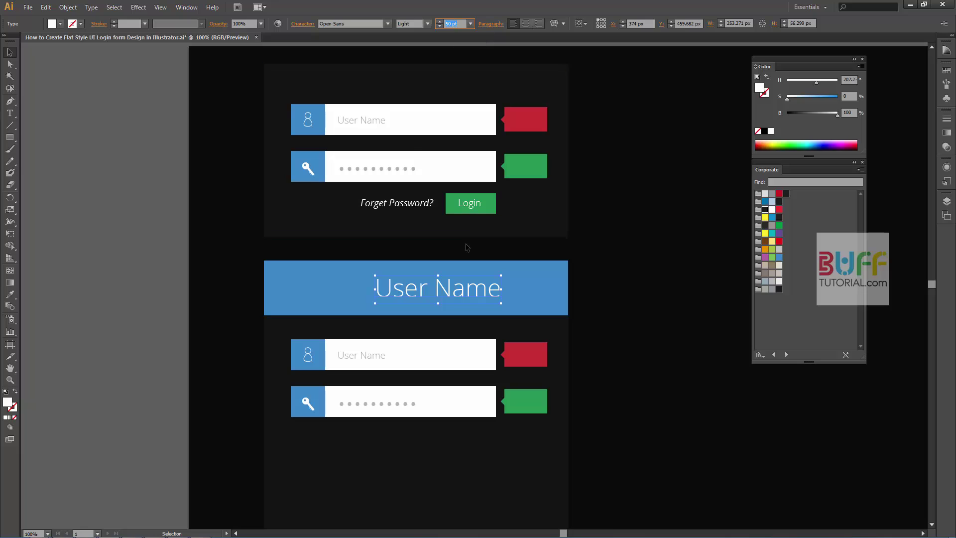
- Retype the copied text as 'Login To Your Account' and try 30 and 40 pt sizes
{"action": "double_click", "coordinate": [437, 295]}
{"action": "key", "text": "ctrl+a"}
{"action": "type", "text": "Login"}
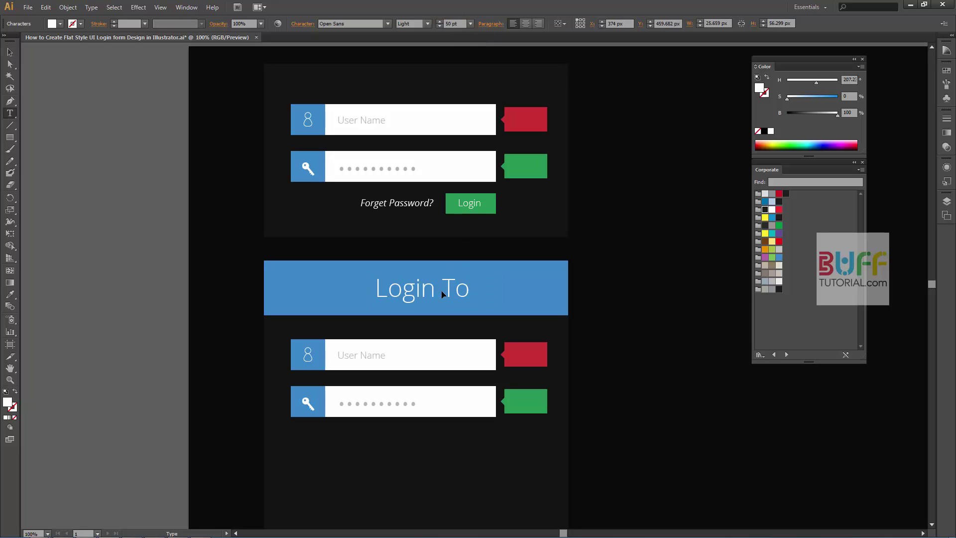
{"action": "type", "text": " To Your Account"}
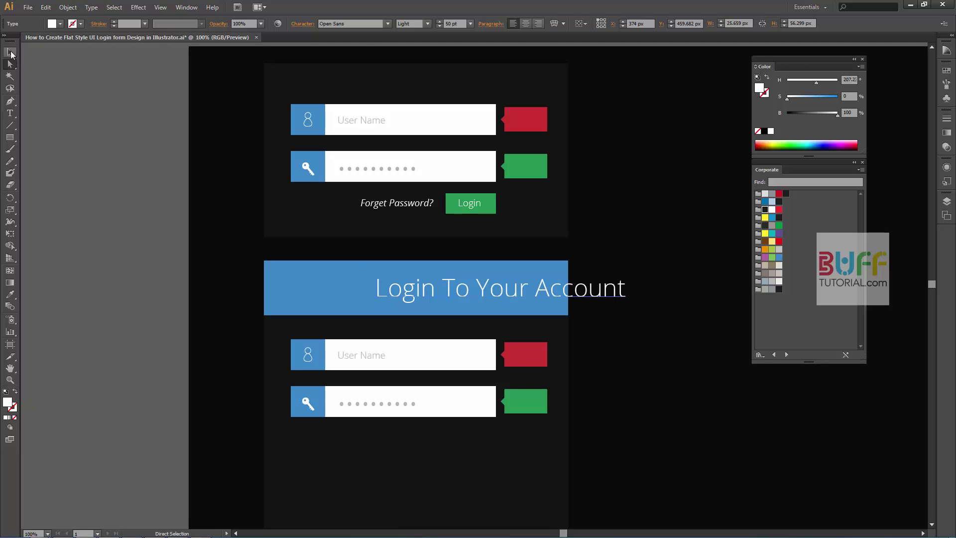
{"action": "left_click", "coordinate": [10, 52]}
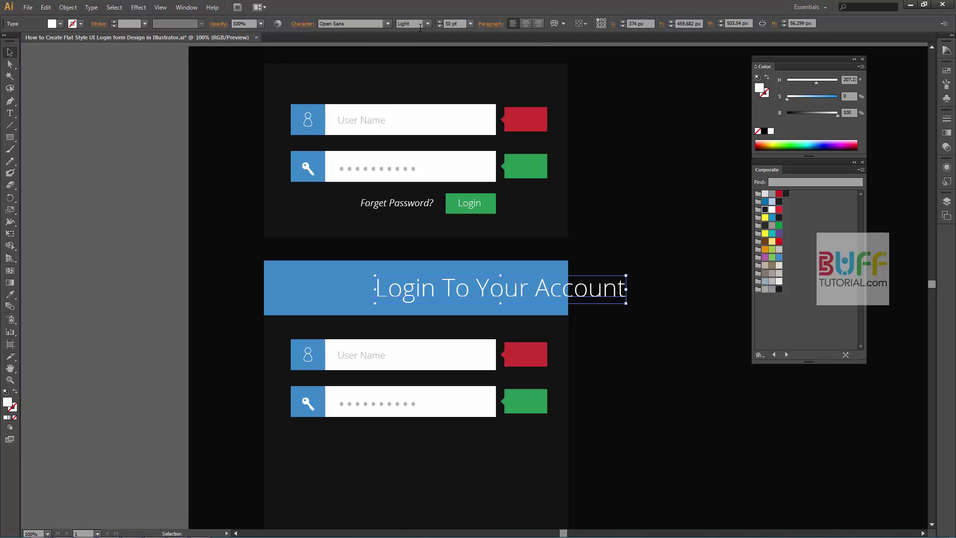
{"action": "triple_click", "coordinate": [453, 24]}
{"action": "type", "text": "30"}
{"action": "key", "text": "Return"}
{"action": "type", "text": "40"}
{"action": "key", "text": "Return"}
- Move the heading left on the bar and set it to Semibold 30 pt
{"action": "left_click_drag", "start_coordinate": [452, 293], "coordinate": [370, 293]}
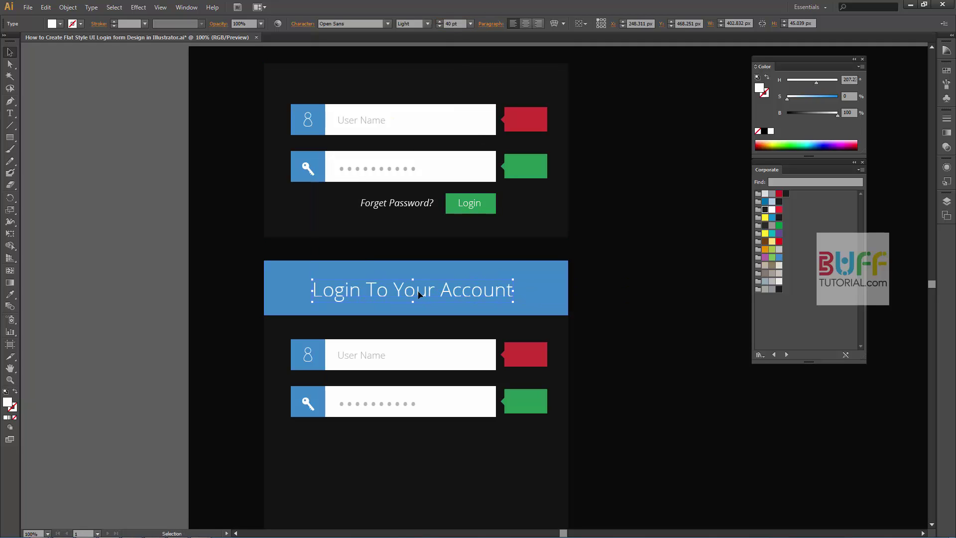
{"action": "key", "text": "Left"}
{"action": "key", "text": "Left"}
{"action": "key", "text": "Up"}
{"action": "key", "text": "Up"}
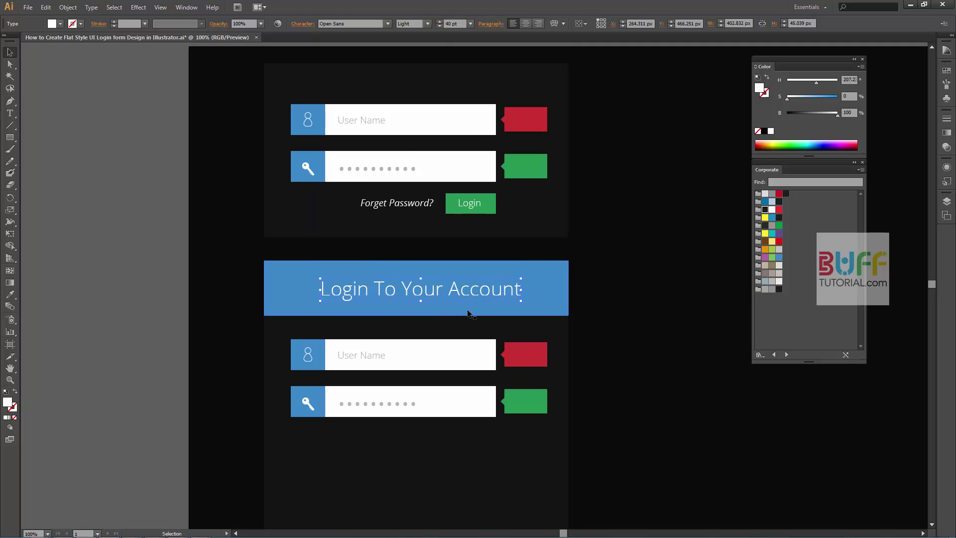
{"action": "left_click", "coordinate": [441, 26]}
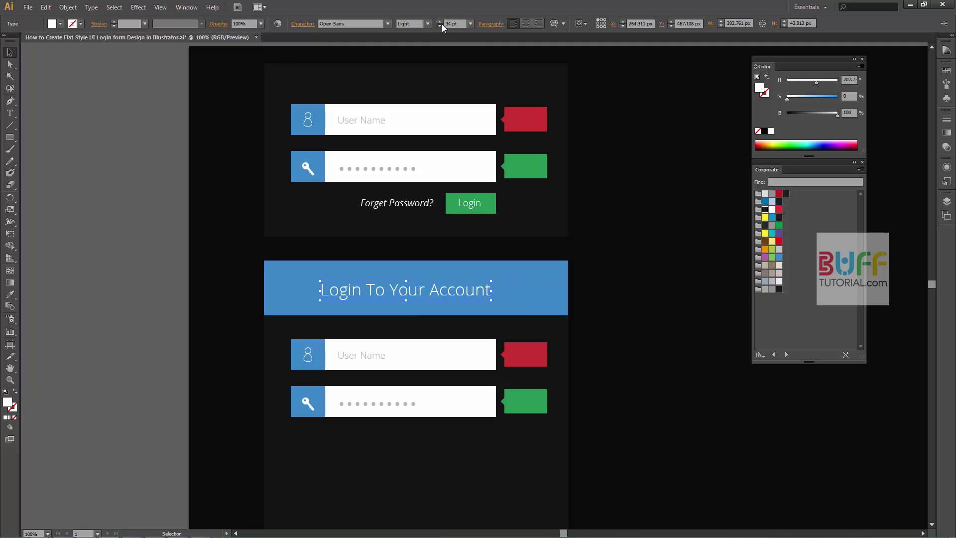
{"action": "left_click", "coordinate": [441, 25]}
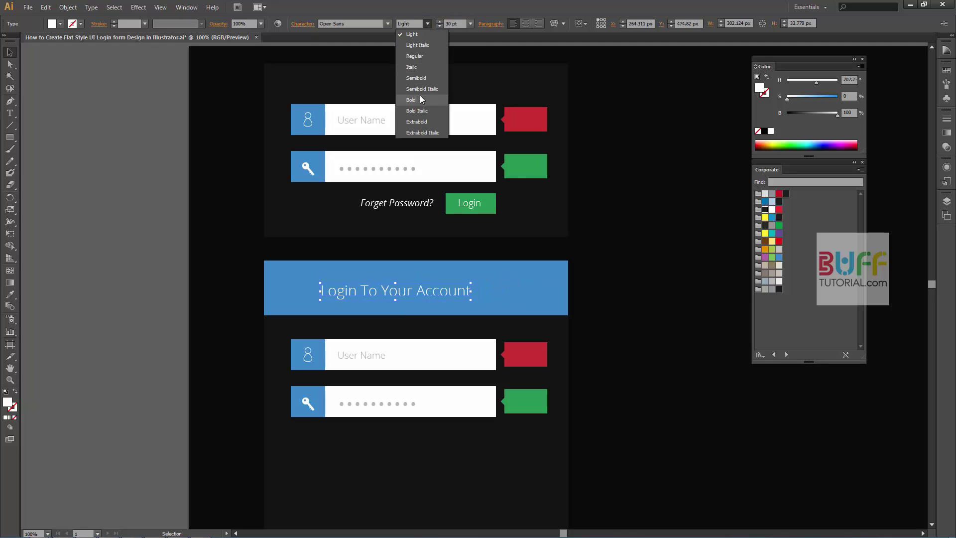
{"action": "left_click", "coordinate": [420, 78]}
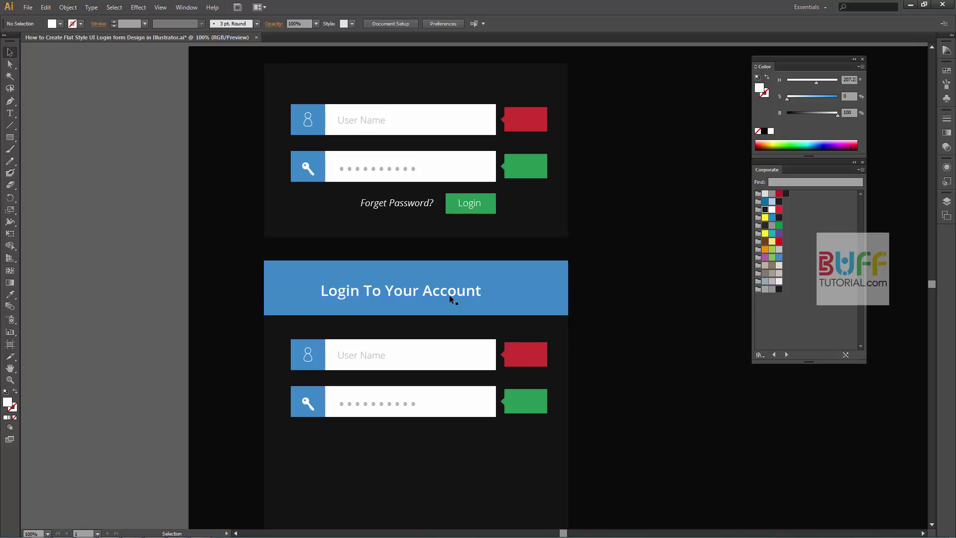
- Nudge the heading until it sits centred on the blue bar
{"action": "left_click_drag", "start_coordinate": [447, 294], "coordinate": [451, 297]}
{"action": "key", "text": "Right"}
{"action": "key", "text": "Right"}
{"action": "key", "text": "Right"}
{"action": "key", "text": "Right"}
{"action": "key", "text": "Right"}
{"action": "key", "text": "Right"}
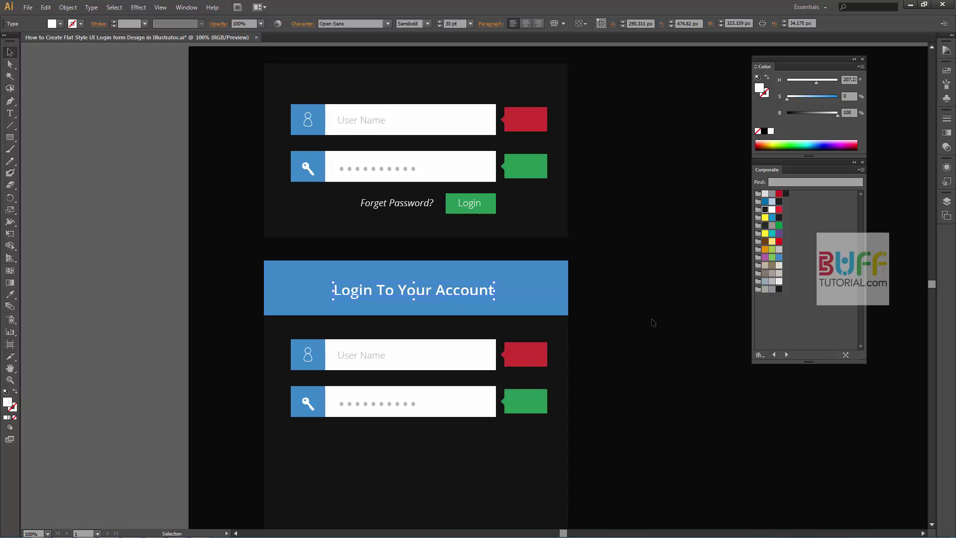
{"action": "key", "text": "Right"}
{"action": "key", "text": "Right"}
{"action": "key", "text": "Right"}
{"action": "key", "text": "Right"}
{"action": "key", "text": "Right"}
{"action": "key", "text": "Right"}
{"action": "key", "text": "Left"}
{"action": "key", "text": "Left"}
{"action": "key", "text": "Up"}
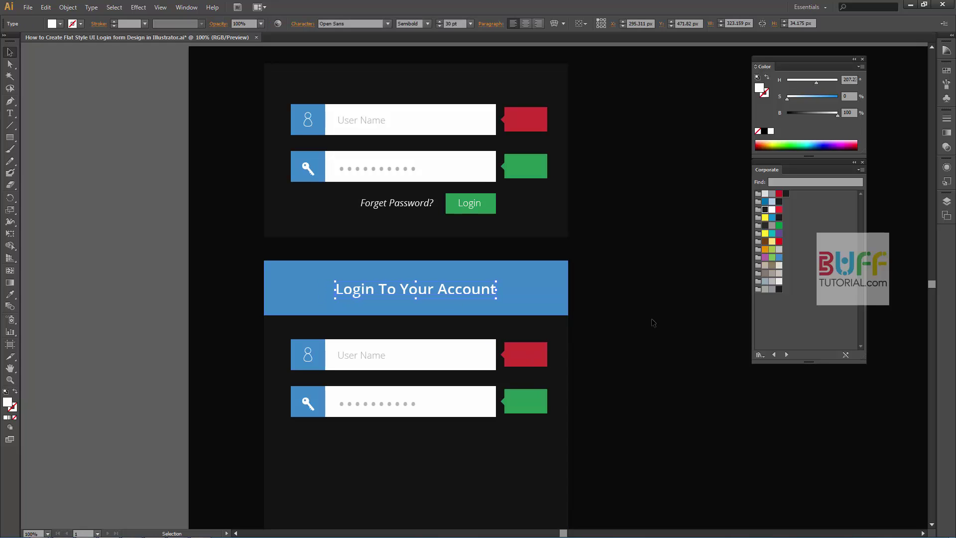
{"action": "key", "text": "Up"}
{"action": "key", "text": "Up"}
{"action": "left_click", "coordinate": [653, 323]}
- Give the lower User Name and password fields the same dark fill using the Eyedropper
{"action": "left_click", "coordinate": [493, 362]}
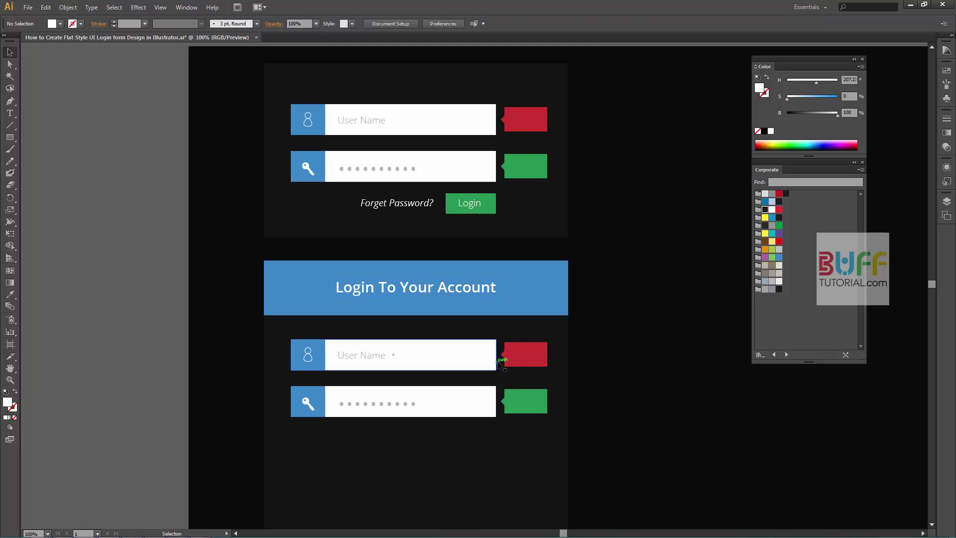
{"action": "left_click", "coordinate": [610, 340]}
{"action": "key", "text": "v"}
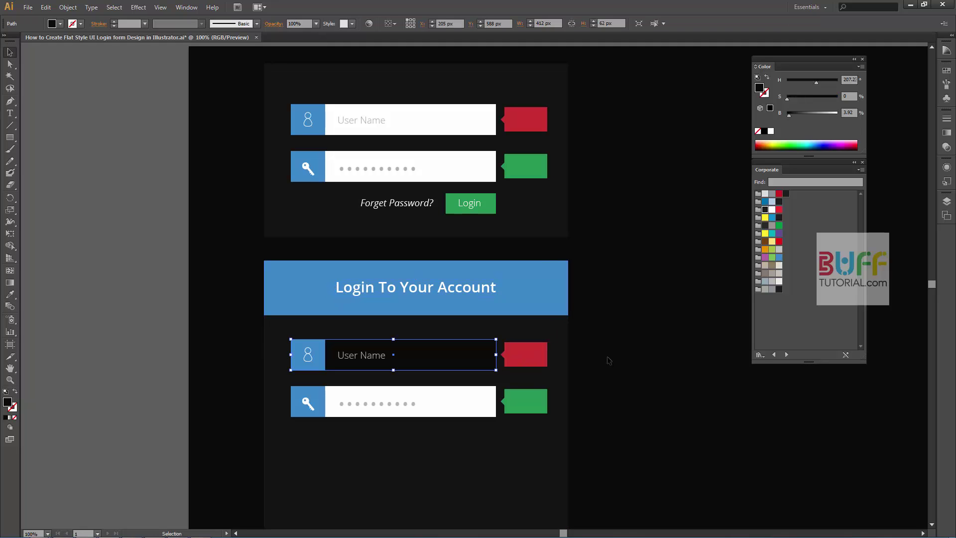
{"action": "left_click", "coordinate": [482, 368]}
{"action": "left_click", "coordinate": [481, 368]}
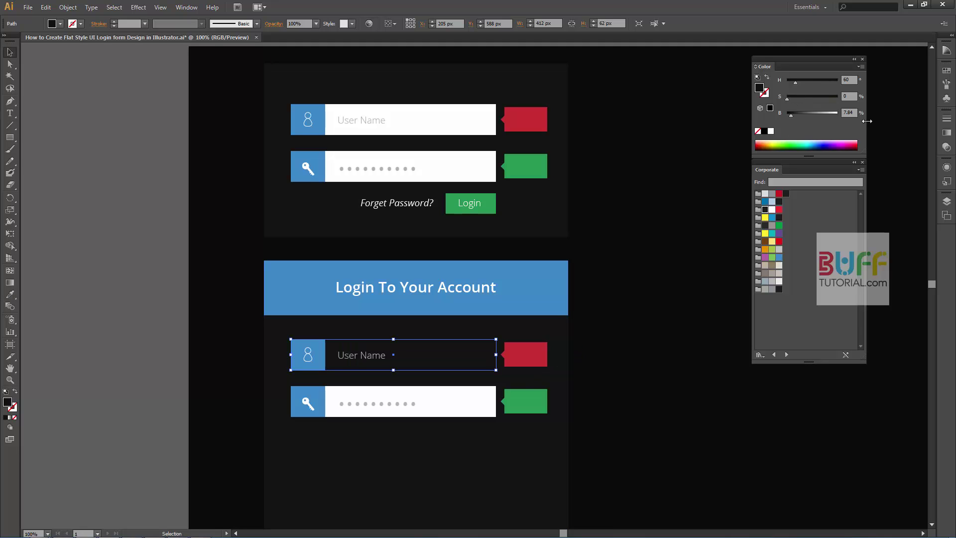
{"action": "left_click", "coordinate": [712, 234]}
{"action": "left_click", "coordinate": [489, 400]}
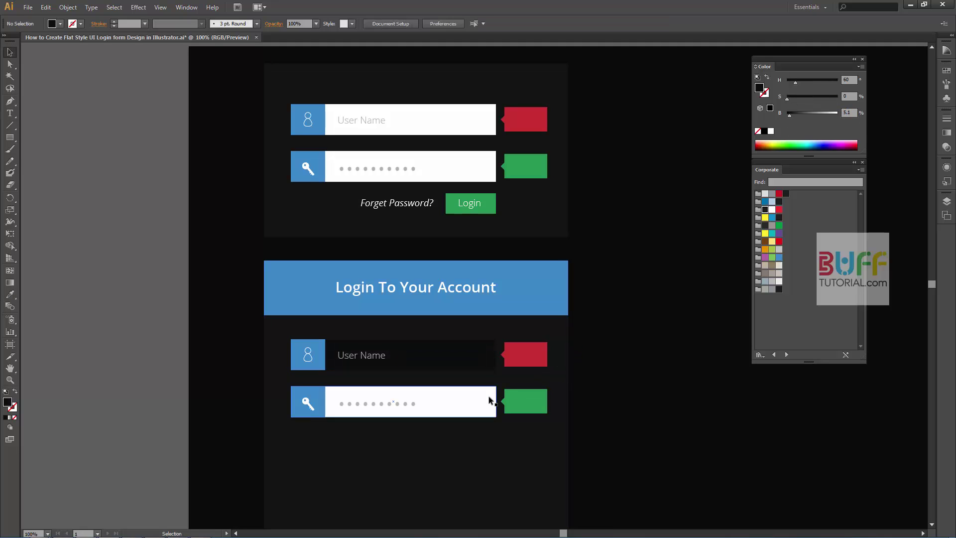
{"action": "key", "text": "i"}
{"action": "left_click", "coordinate": [610, 335]}
{"action": "key", "text": "v"}
{"action": "left_click", "coordinate": [588, 348]}
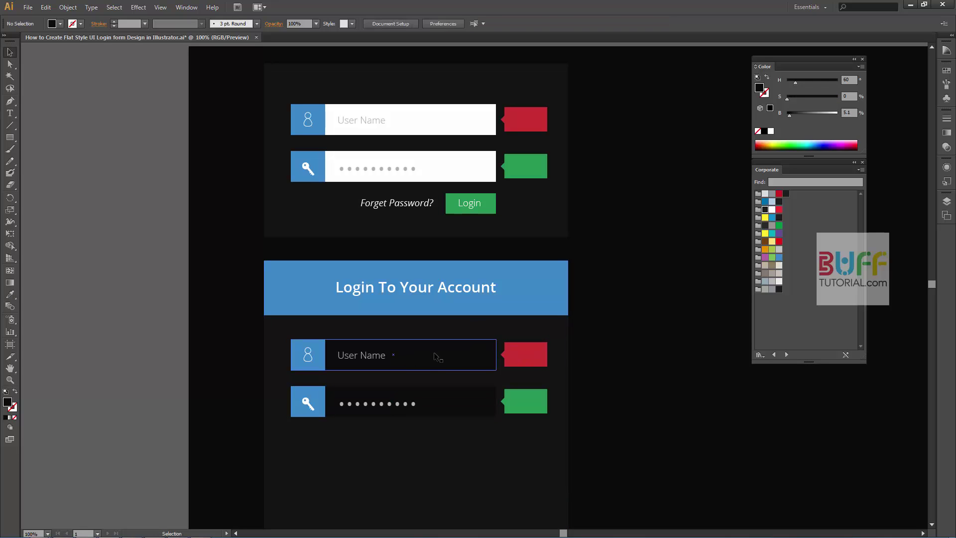
- Turn the User Name placeholder and password dots dark grey
{"action": "left_click", "coordinate": [378, 354]}
{"action": "left_click", "coordinate": [60, 23]}
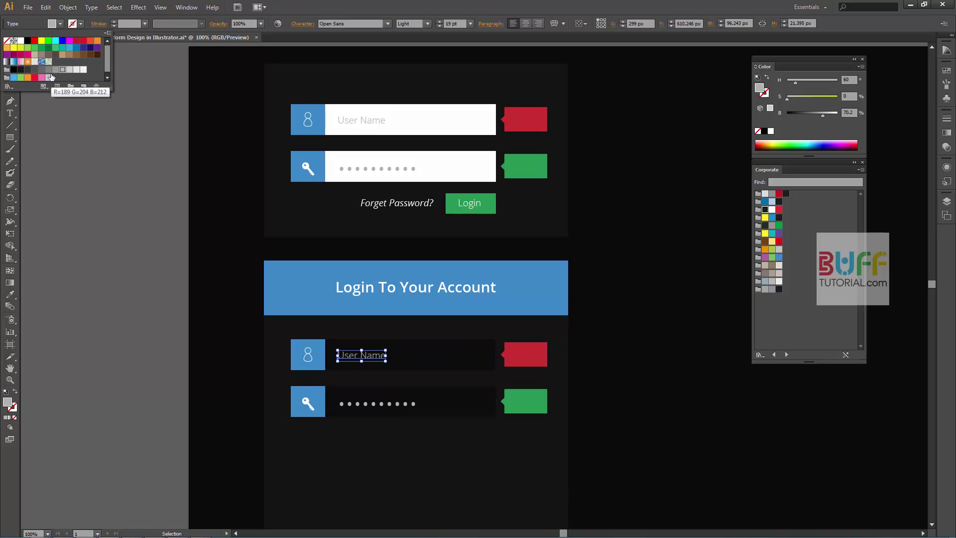
{"action": "left_click", "coordinate": [31, 72]}
{"action": "left_click", "coordinate": [344, 405]}
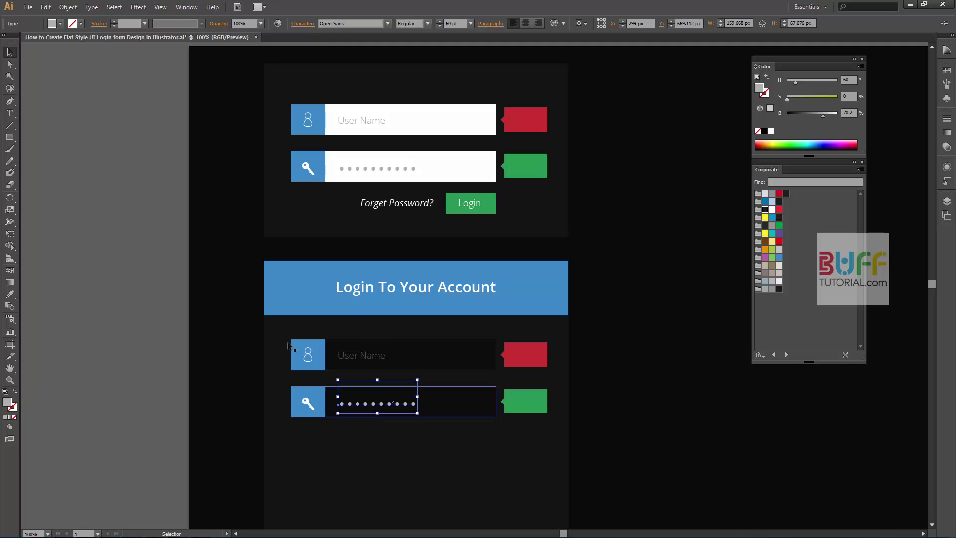
{"action": "left_click", "coordinate": [57, 23]}
{"action": "left_click", "coordinate": [28, 71]}
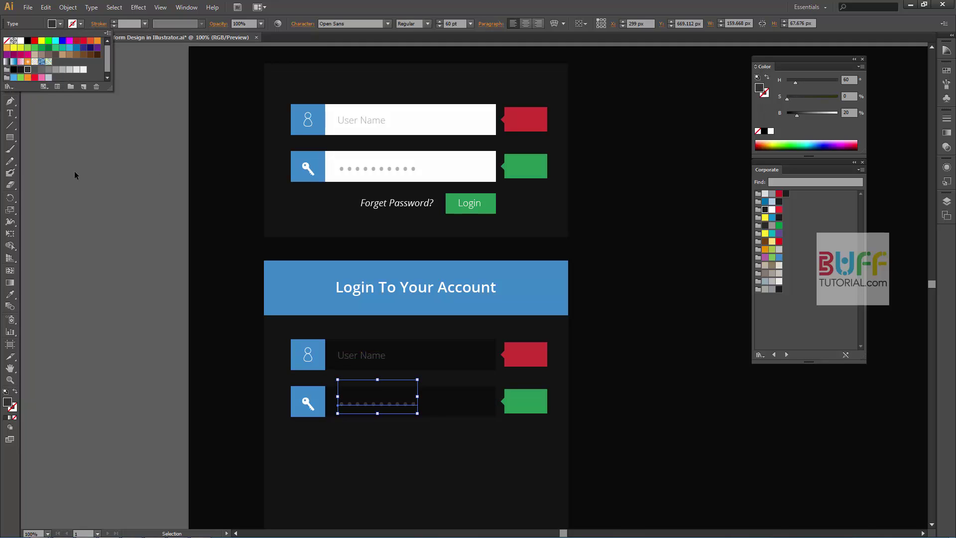
{"action": "left_click", "coordinate": [95, 224]}
- Delete the red and green tags beside the lower form's fields
{"action": "left_click_drag", "start_coordinate": [111, 257], "coordinate": [113, 232]}
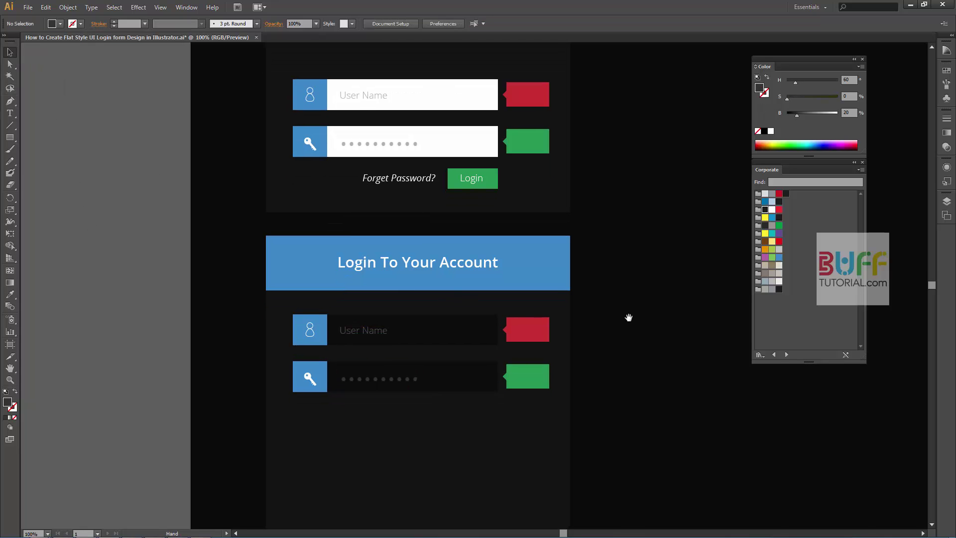
{"action": "left_click", "coordinate": [522, 326]}
{"action": "key", "text": "Delete"}
{"action": "left_click", "coordinate": [512, 382]}
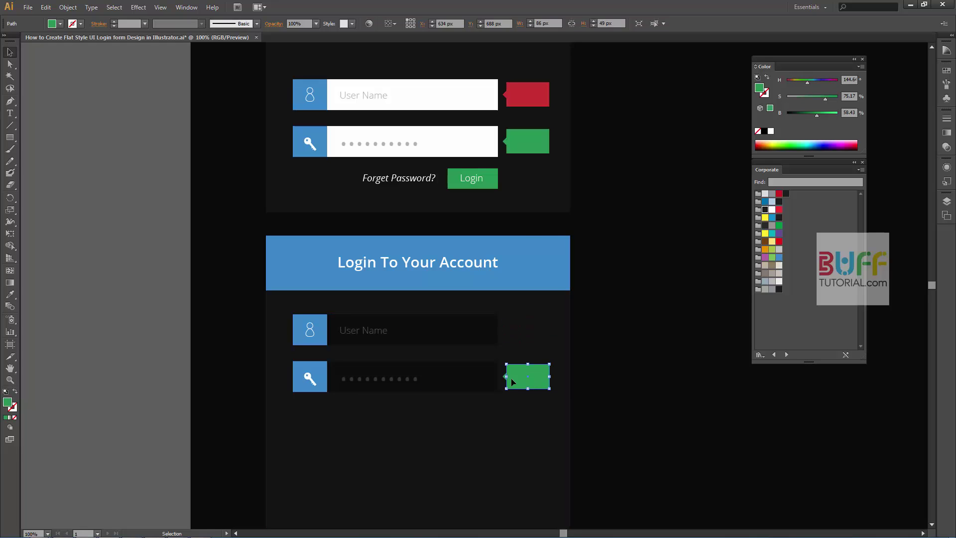
{"action": "key", "text": "Delete"}
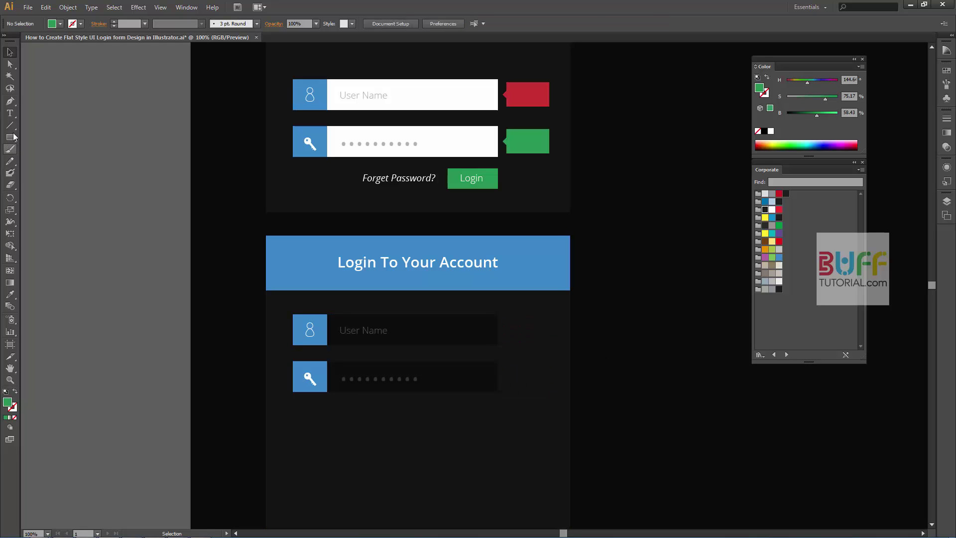
{"action": "left_click", "coordinate": [13, 115]}
{"action": "key", "text": "v"}
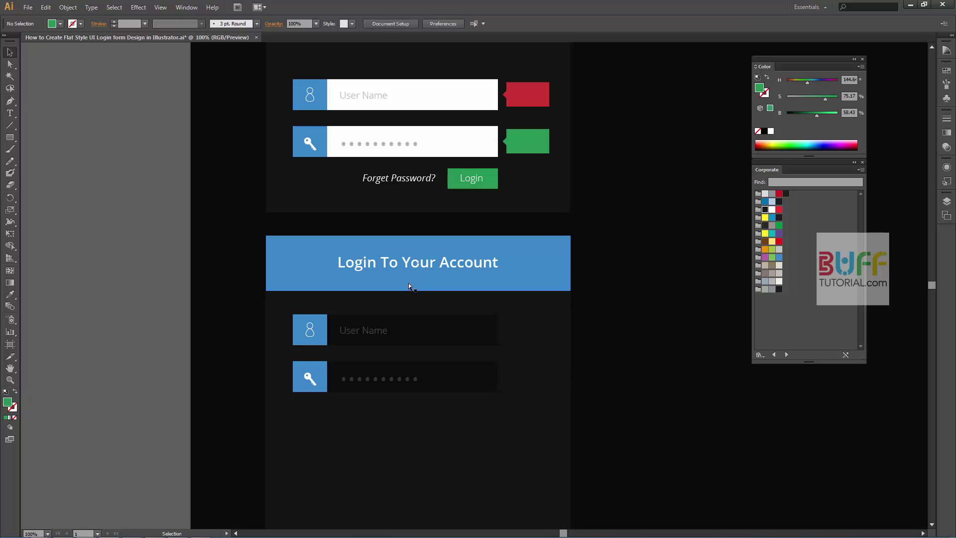
{"action": "left_click", "coordinate": [541, 336]}
- Draw two crossing diagonal lines forming an X beside the lower fields
{"action": "scroll", "coordinate": [541, 335], "scroll_direction": "up", "scroll_amount": 4}
{"action": "left_click_drag", "start_coordinate": [528, 357], "coordinate": [513, 310]}
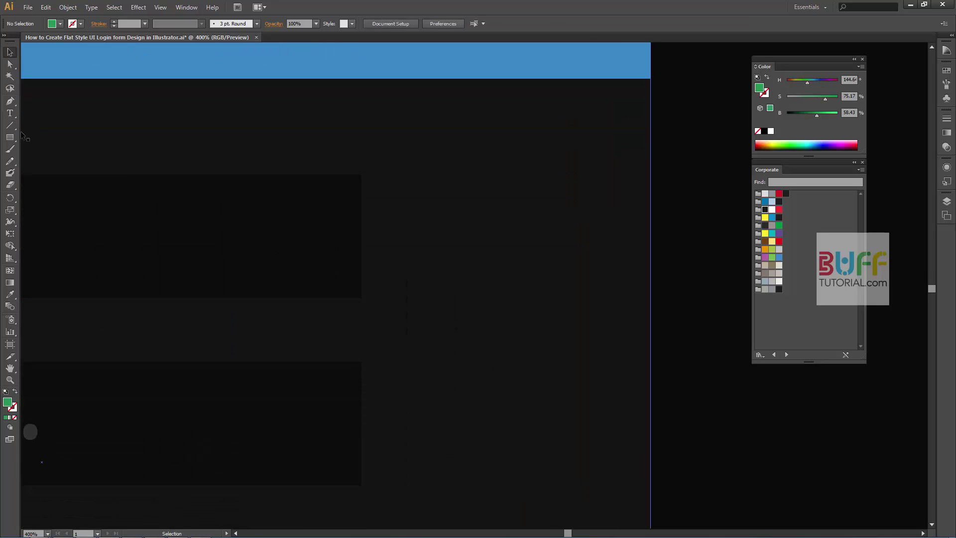
{"action": "key", "text": "backslash"}
{"action": "left_click_drag", "start_coordinate": [495, 190], "coordinate": [420, 305]}
{"action": "left_click_drag", "start_coordinate": [406, 189], "coordinate": [495, 283]}
{"action": "key", "text": "v"}
{"action": "left_click", "coordinate": [442, 244]}
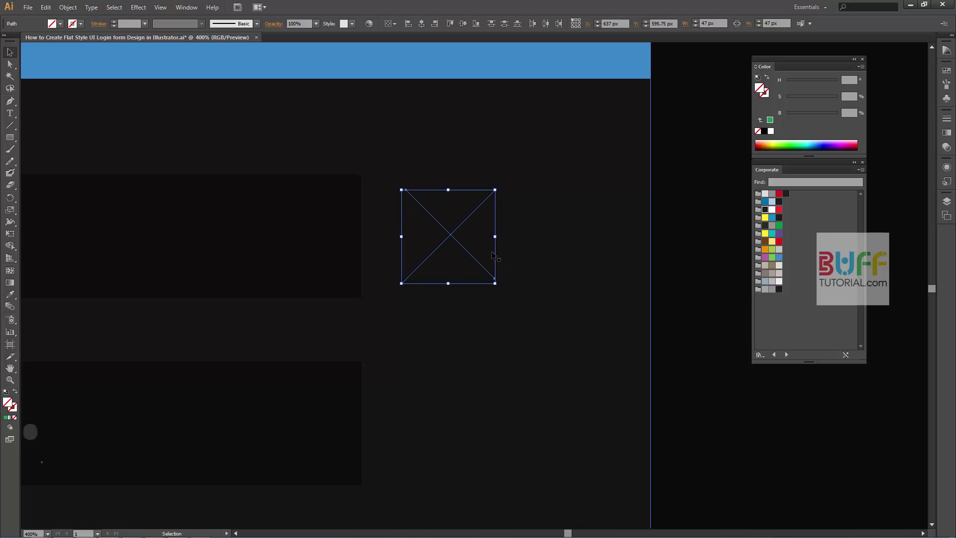
- Give the X a red 8 pt stroke with Round Cap ends
{"action": "left_click", "coordinate": [81, 24]}
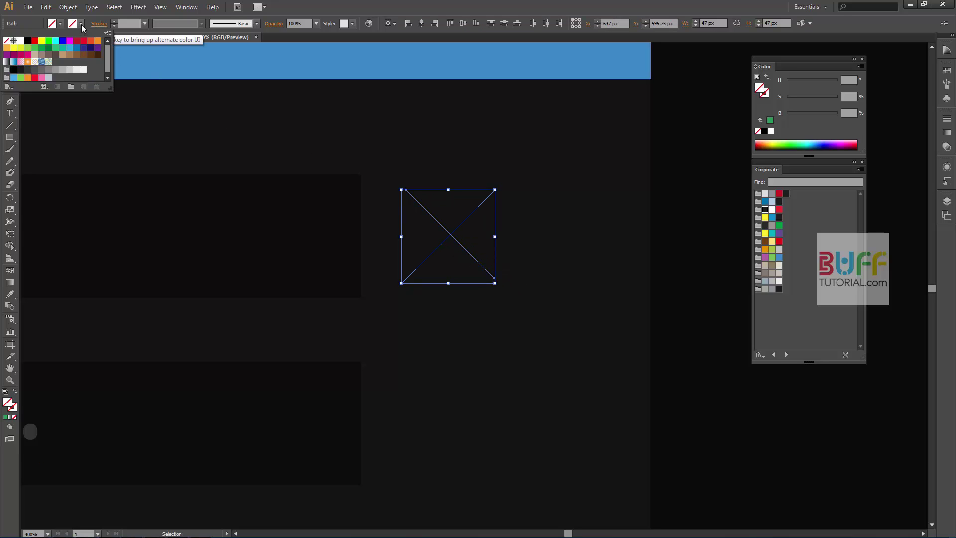
{"action": "left_click", "coordinate": [34, 40]}
{"action": "left_click", "coordinate": [114, 26]}
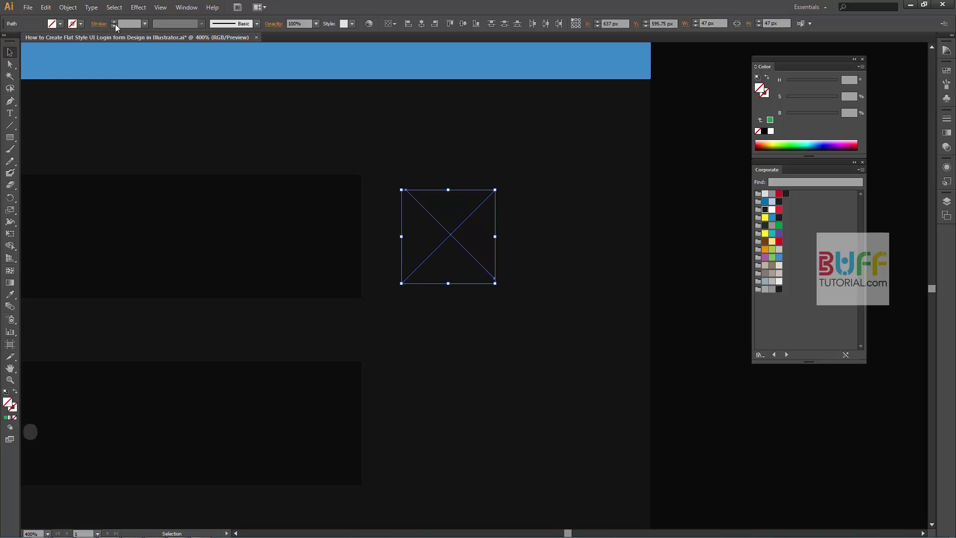
{"action": "left_click", "coordinate": [114, 21]}
{"action": "left_click", "coordinate": [98, 23]}
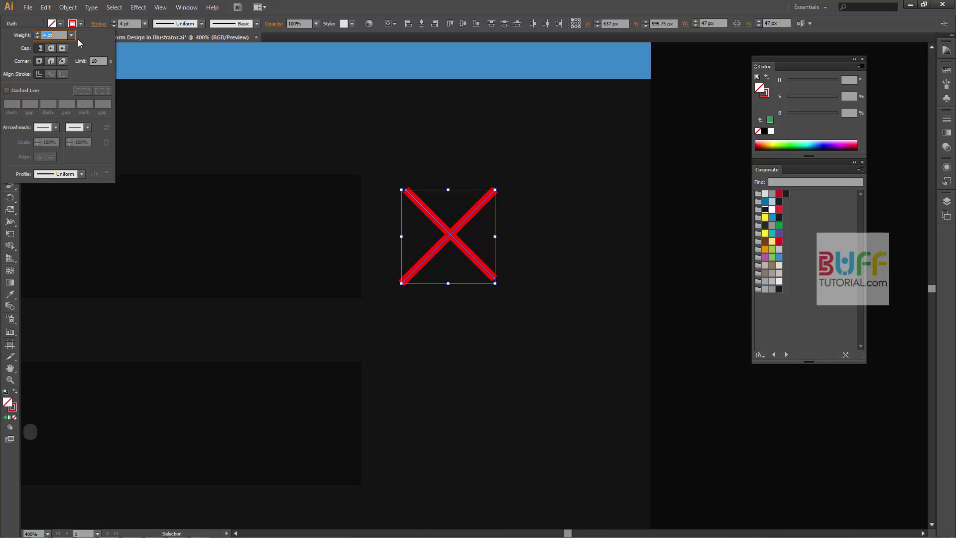
{"action": "left_click", "coordinate": [51, 48]}
{"action": "left_click", "coordinate": [114, 22]}
{"action": "left_click", "coordinate": [114, 21]}
{"action": "left_click", "coordinate": [114, 21]}
{"action": "left_click", "coordinate": [114, 21]}
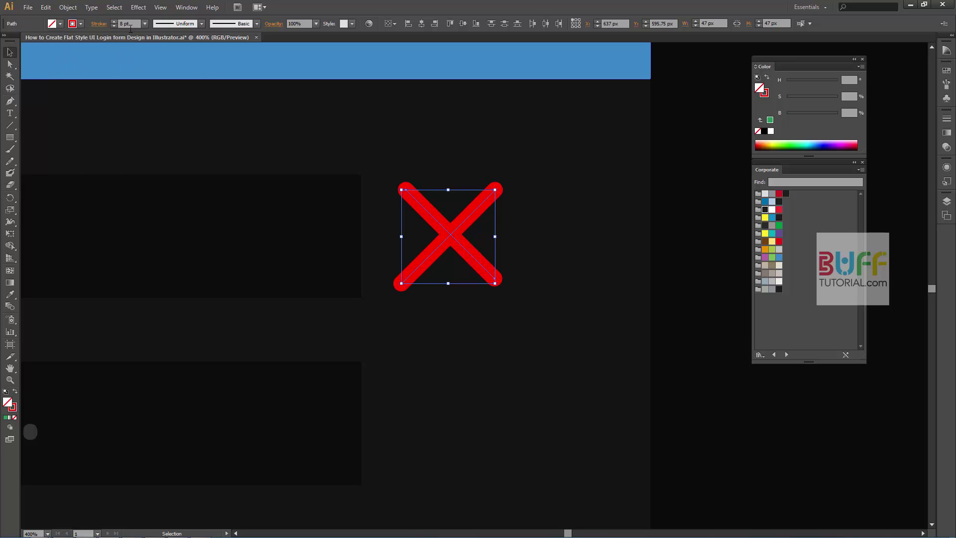
- Shrink the X around its centre and align its lower-left end with the upper-left end
{"action": "left_click_drag", "start_coordinate": [495, 189], "coordinate": [481, 203]}
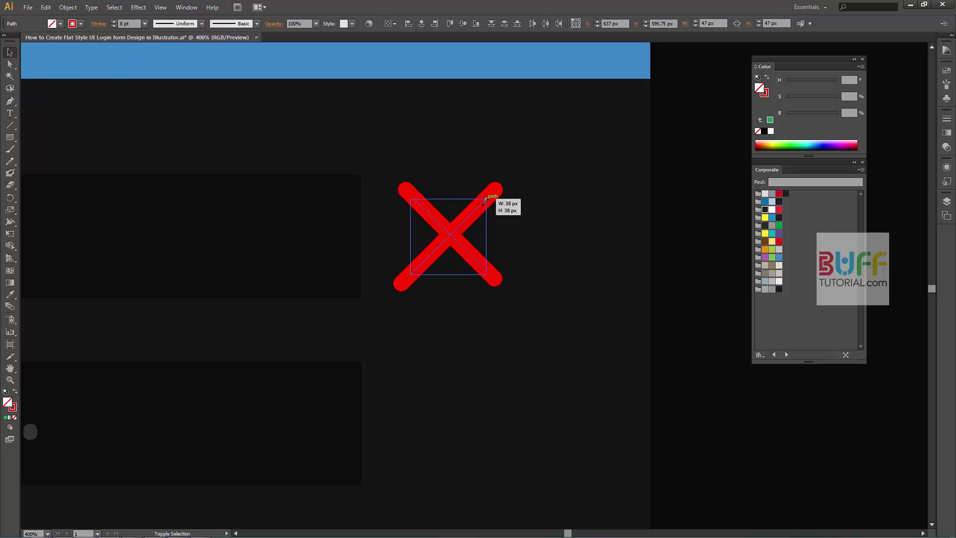
{"action": "key", "text": "Left"}
{"action": "key", "text": "Left"}
{"action": "key", "text": "Left"}
{"action": "key", "text": "Down"}
{"action": "key", "text": "Down"}
{"action": "key", "text": "q"}
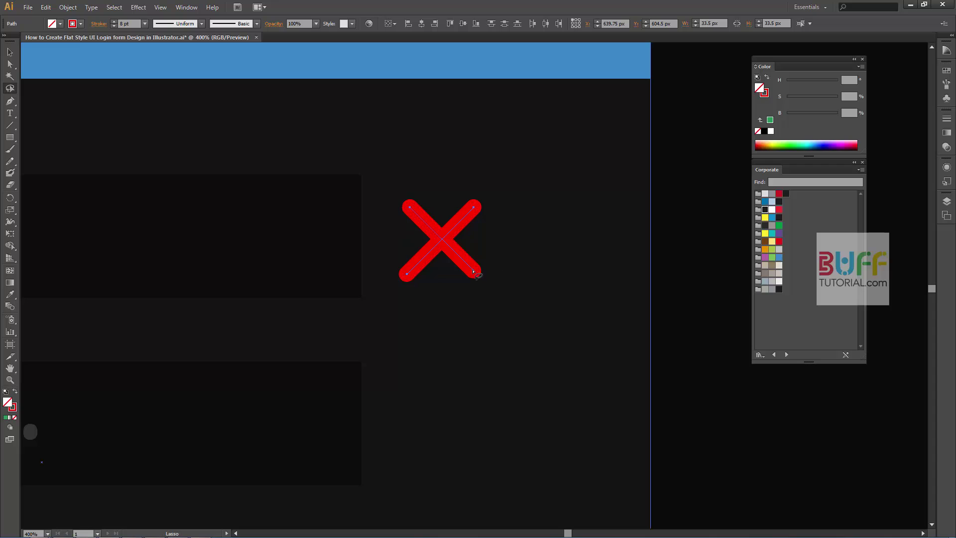
{"action": "key", "text": "a"}
{"action": "left_click_drag", "start_coordinate": [478, 284], "coordinate": [405, 270]}
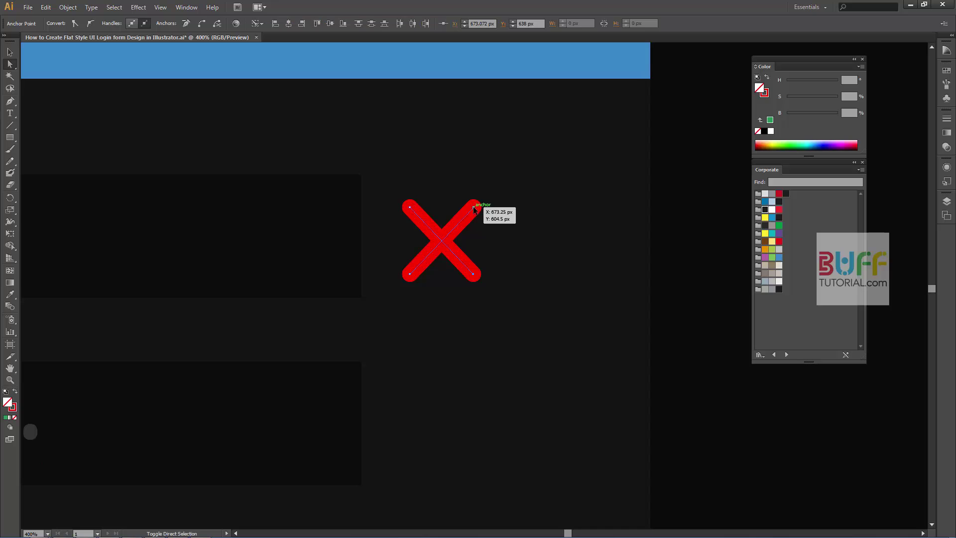
{"action": "left_click", "coordinate": [302, 24]}
{"action": "left_click", "coordinate": [10, 52]}
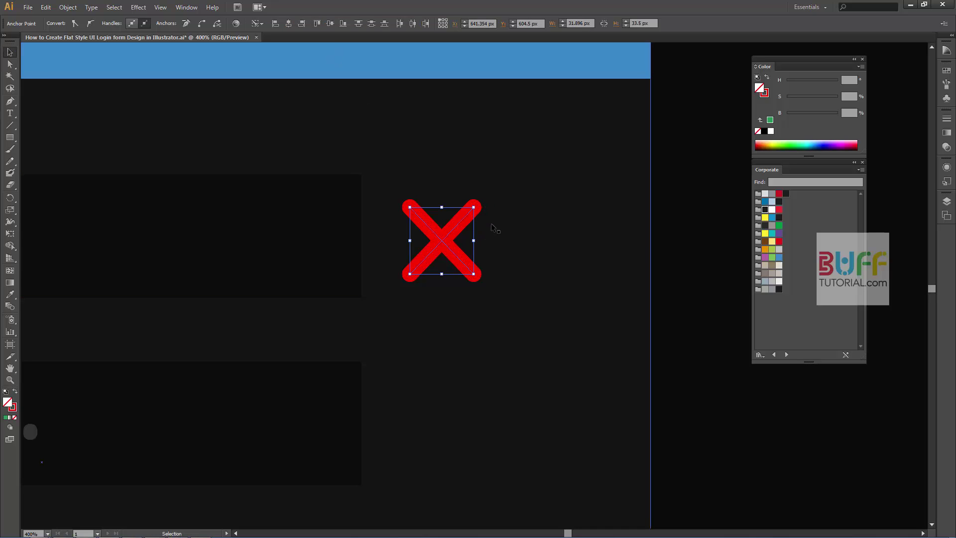
{"action": "left_click", "coordinate": [688, 249]}
- Scale the X down to about 21 px wide and reduce its stroke to 4 pt
{"action": "key", "text": "ctrl+1"}
{"action": "scroll", "coordinate": [687, 250], "scroll_direction": "down", "scroll_amount": 1}
{"action": "left_click", "coordinate": [631, 247]}
{"action": "scroll", "coordinate": [632, 247], "scroll_direction": "up", "scroll_amount": 4}
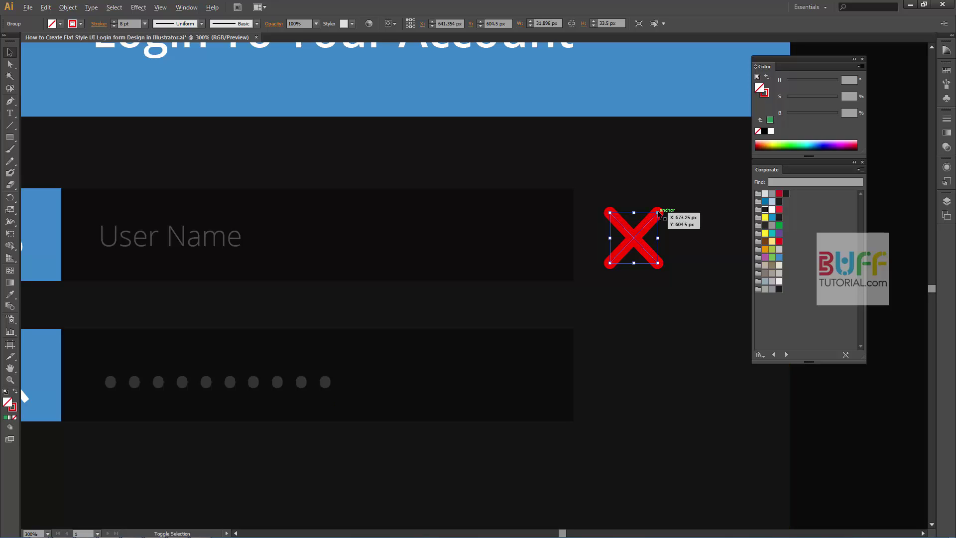
{"action": "left_click_drag", "start_coordinate": [657, 213], "coordinate": [649, 221]}
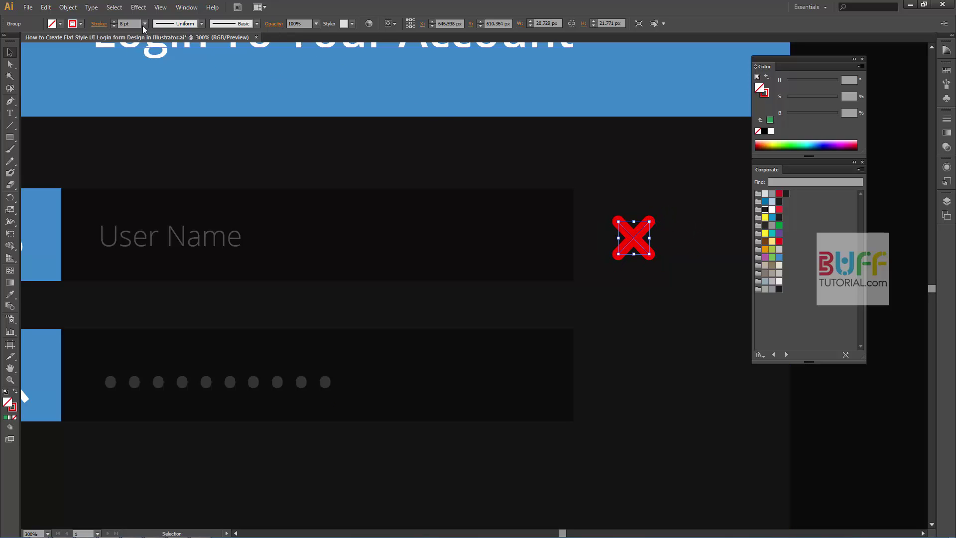
{"action": "left_click", "coordinate": [113, 26]}
{"action": "left_click", "coordinate": [113, 27]}
{"action": "left_click", "coordinate": [113, 27]}
{"action": "left_click", "coordinate": [113, 26]}
{"action": "left_click", "coordinate": [468, 219]}
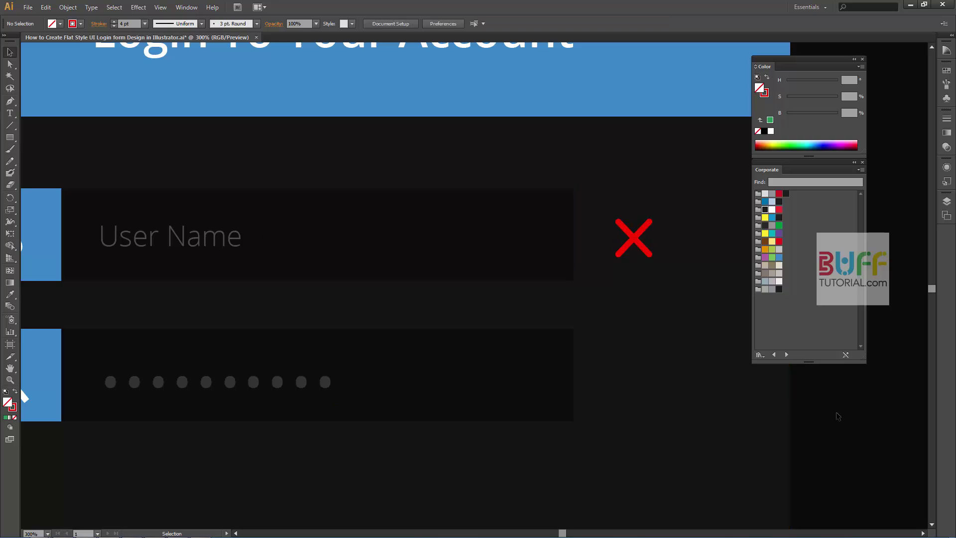
{"action": "key", "text": "ctrl+1"}
{"action": "left_click", "coordinate": [574, 327]}
- Shrink the red X to about 16 px with a 3 pt stroke and nudge it left
{"action": "scroll", "coordinate": [577, 326], "scroll_direction": "up", "scroll_amount": 4}
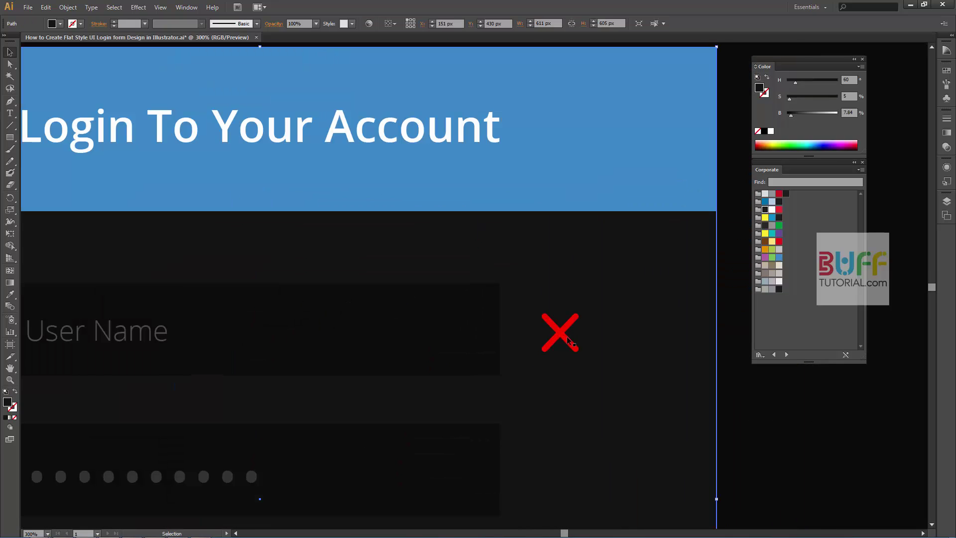
{"action": "left_click_drag", "start_coordinate": [575, 316], "coordinate": [572, 320]}
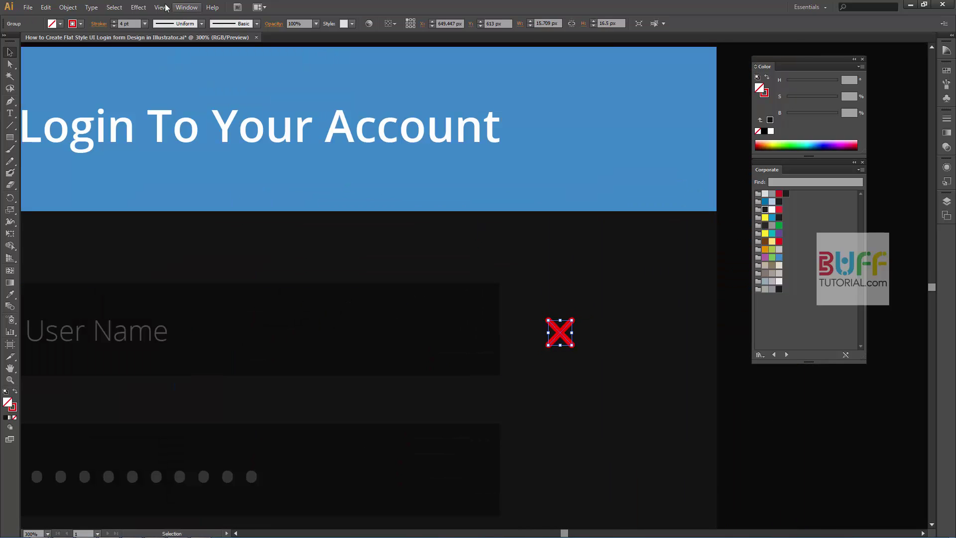
{"action": "left_click", "coordinate": [114, 26]}
{"action": "key", "text": "Left"}
{"action": "key", "text": "Left"}
{"action": "key", "text": "Left"}
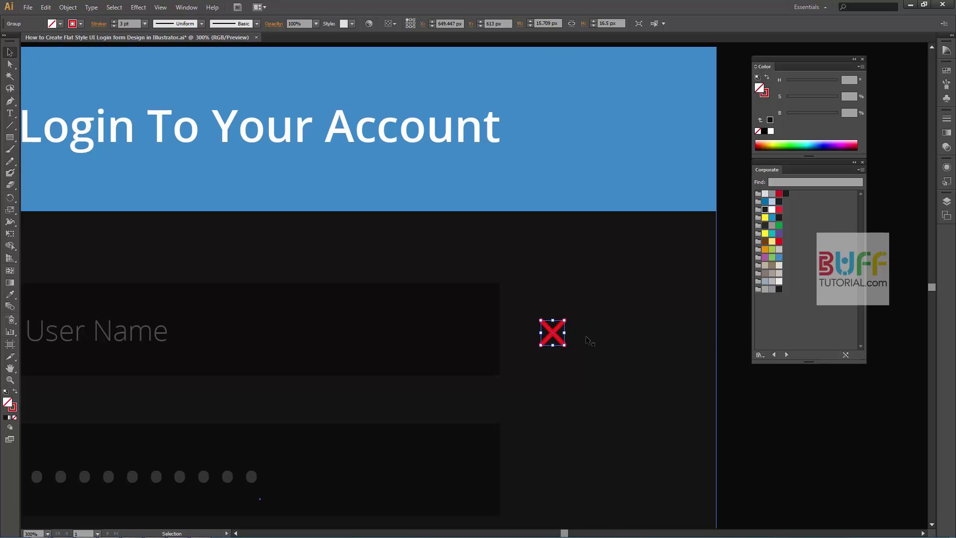
{"action": "key", "text": "Left"}
{"action": "key", "text": "Left"}
{"action": "key", "text": "Left"}
{"action": "key", "text": "Left"}
{"action": "key", "text": "Left"}
{"action": "key", "text": "Left"}
{"action": "scroll", "coordinate": [585, 336], "scroll_direction": "up", "scroll_amount": 2}
{"action": "scroll", "coordinate": [587, 341], "scroll_direction": "down", "scroll_amount": 5}
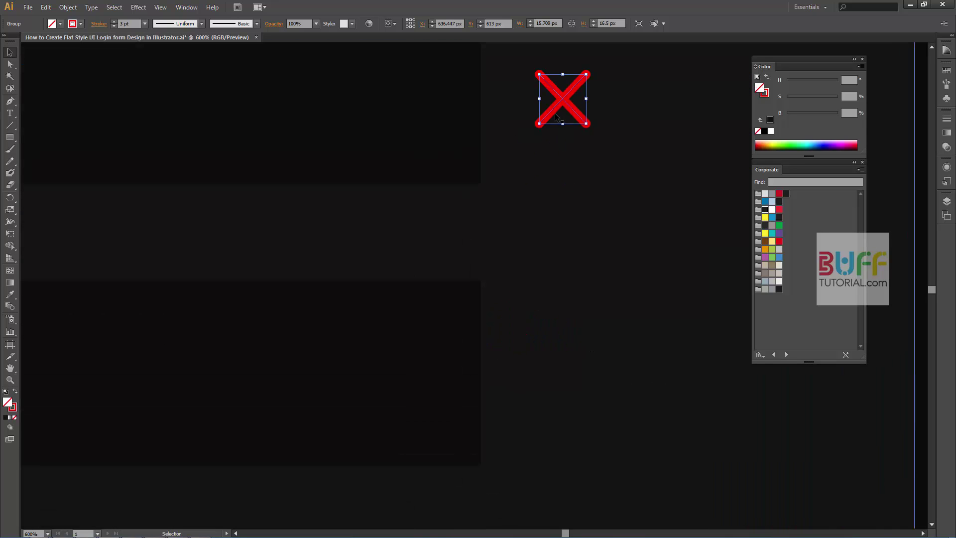
- Place a green copy of the X beside the password field
{"action": "left_click_drag", "start_coordinate": [565, 103], "coordinate": [565, 385]}
{"action": "left_click", "coordinate": [74, 23]}
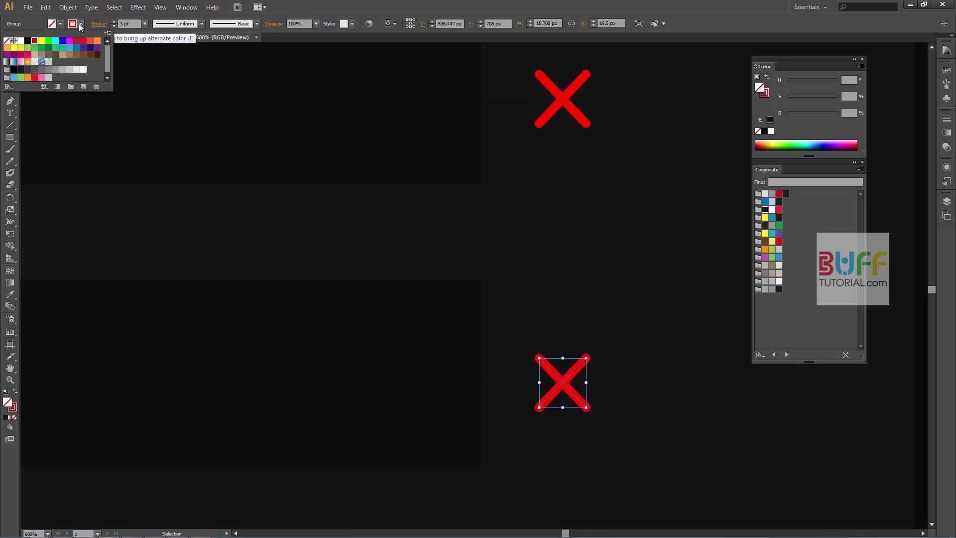
{"action": "left_click", "coordinate": [35, 48]}
{"action": "left_click", "coordinate": [576, 373]}
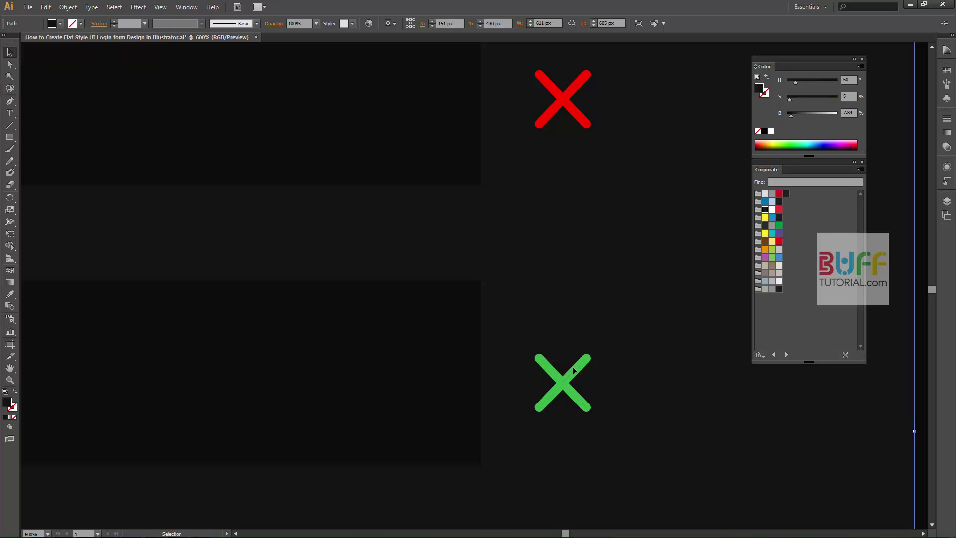
- Reshape the green X into a check mark by moving its anchor points
{"action": "key", "text": "q"}
{"action": "key", "text": "a"}
{"action": "left_click", "coordinate": [541, 359]}
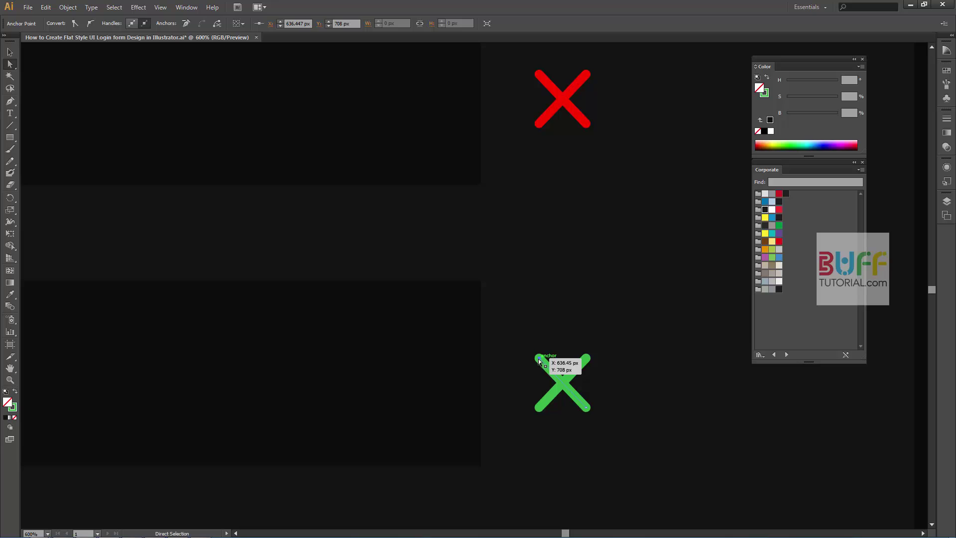
{"action": "left_click_drag", "start_coordinate": [541, 358], "coordinate": [512, 370]}
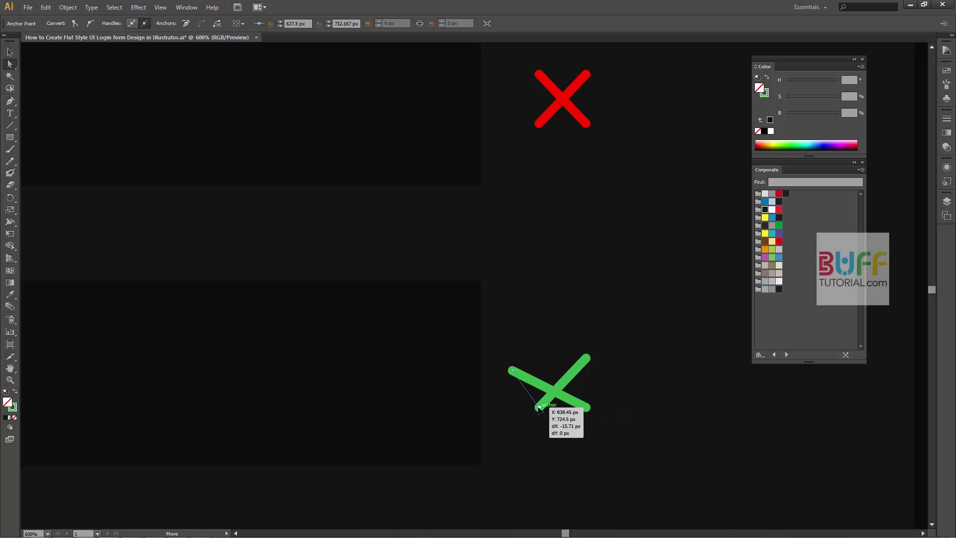
{"action": "mouse_move", "coordinate": [577, 409]}
{"action": "left_mouse_down"}
{"action": "mouse_move", "coordinate": [528, 410]}
{"action": "mouse_move", "coordinate": [520, 386]}
{"action": "left_mouse_up"}
{"action": "left_click", "coordinate": [11, 51]}
{"action": "left_click", "coordinate": [522, 330]}
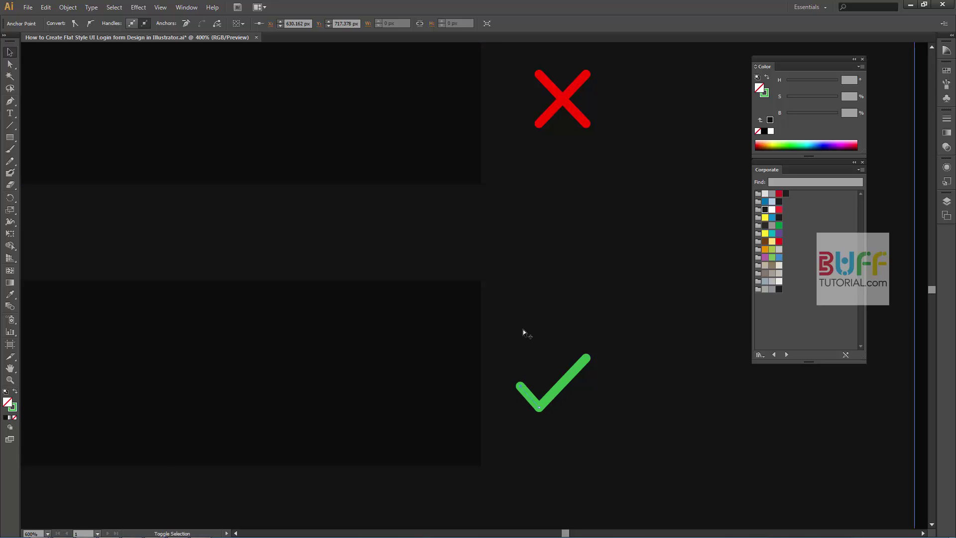
{"action": "key", "text": "ctrl+1"}
{"action": "mouse_move", "coordinate": [647, 367]}
{"action": "left_mouse_down"}
{"action": "mouse_move", "coordinate": [662, 371]}
{"action": "mouse_move", "coordinate": [655, 350]}
{"action": "left_mouse_up"}
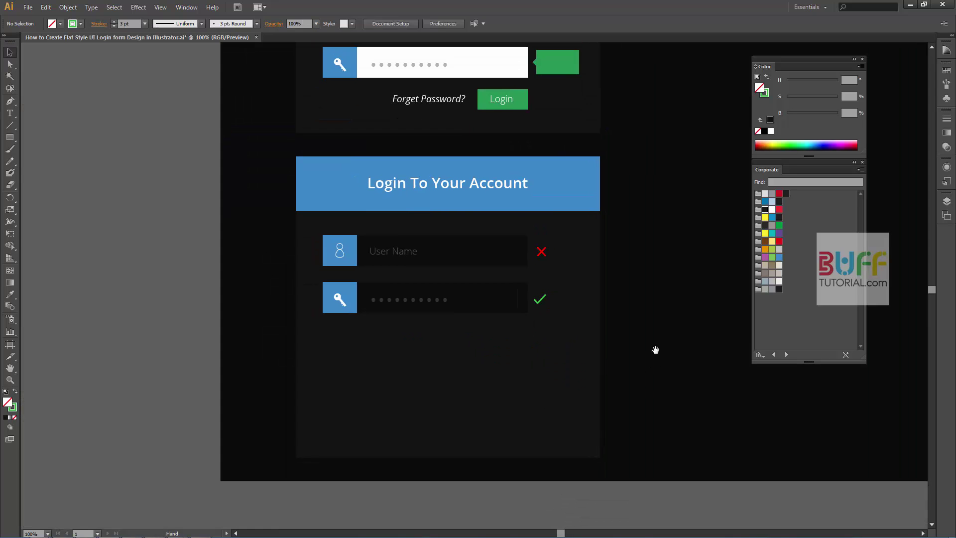
- Copy the Login button below the lower password field and widen it to 123 px
{"action": "left_click", "coordinate": [518, 105]}
{"action": "left_click_drag", "start_coordinate": [525, 102], "coordinate": [526, 331]}
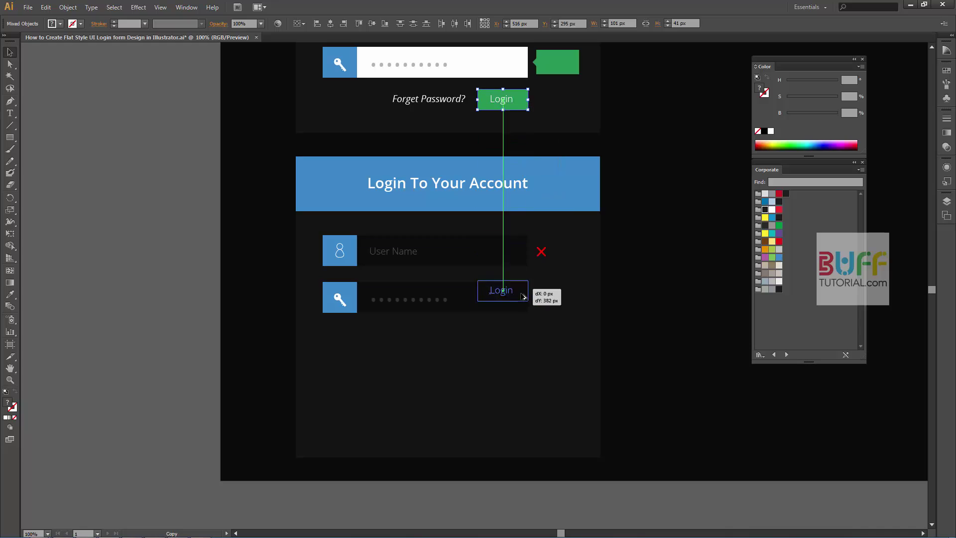
{"action": "left_click", "coordinate": [664, 329]}
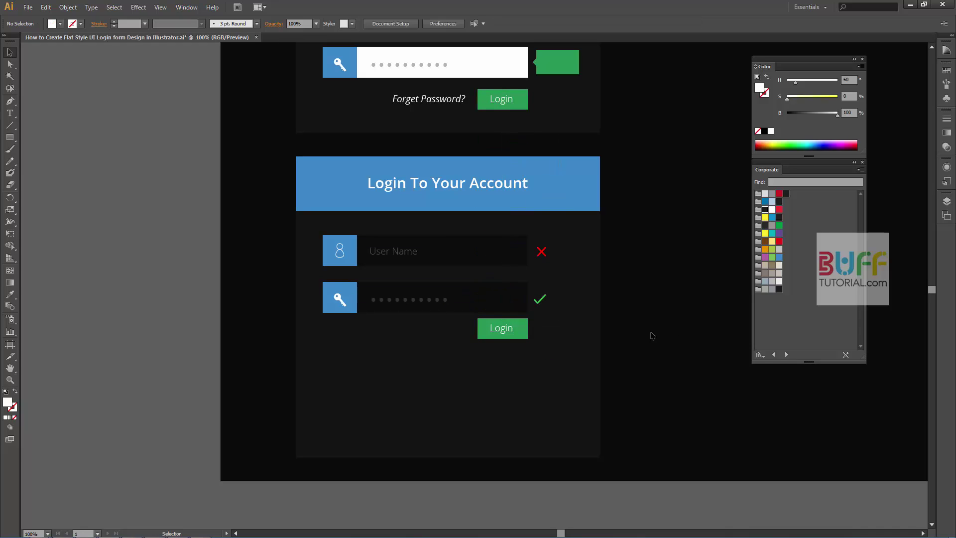
{"action": "left_click", "coordinate": [482, 327]}
{"action": "left_click_drag", "start_coordinate": [478, 328], "coordinate": [466, 328]}
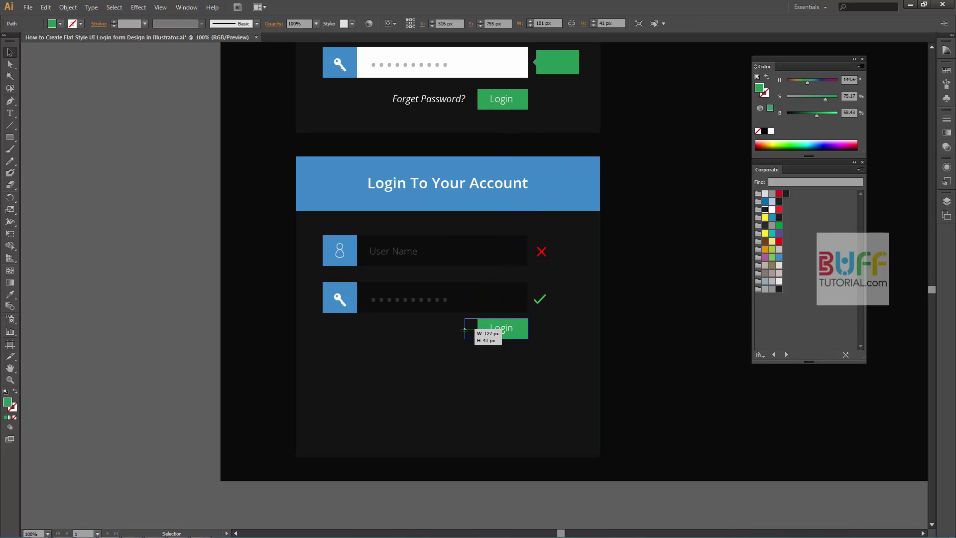
{"action": "left_click", "coordinate": [499, 329]}
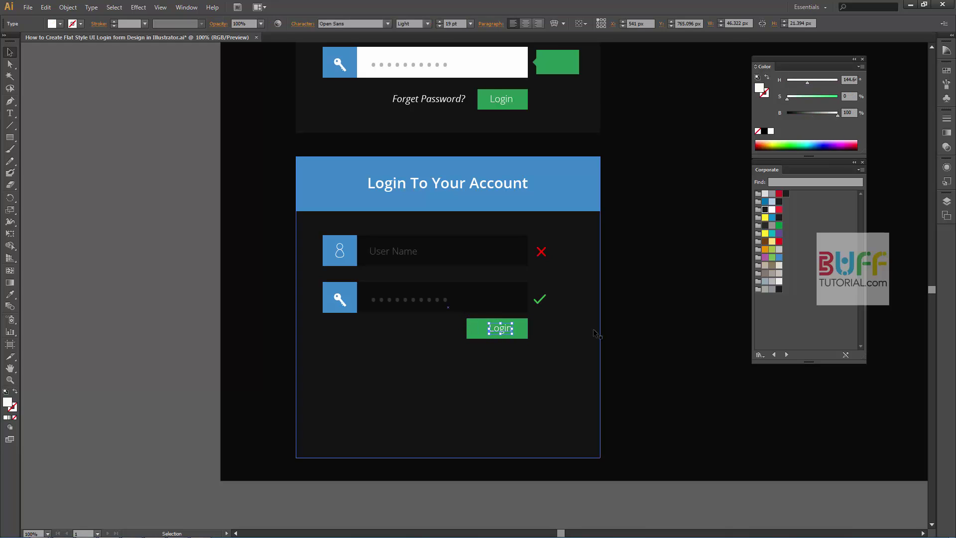
- Apply the title-bar blue to both forms' Login button rectangles
{"action": "left_click", "coordinate": [653, 317]}
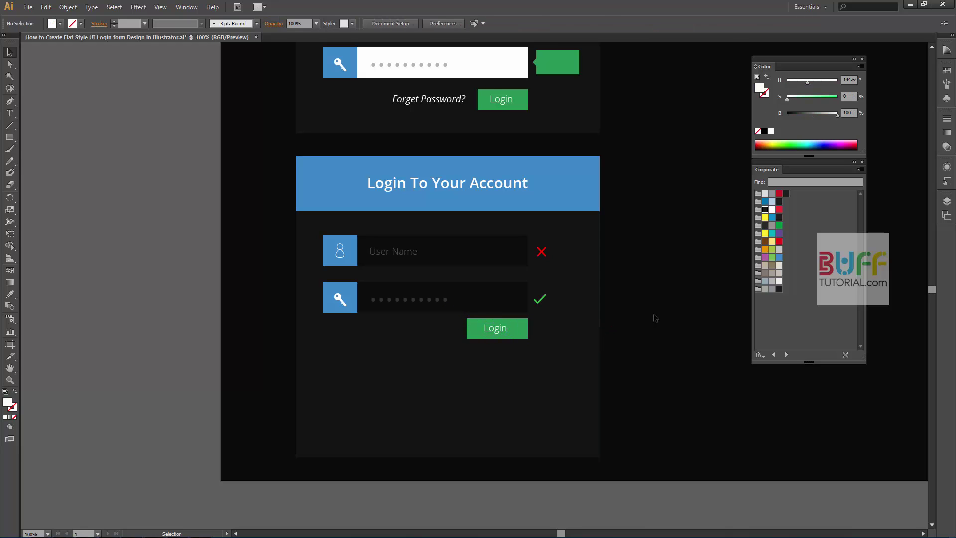
{"action": "scroll", "coordinate": [647, 289], "scroll_direction": "up", "scroll_amount": 3}
{"action": "left_click", "coordinate": [502, 169]}
{"action": "key", "text": "i"}
{"action": "left_click", "coordinate": [339, 85]}
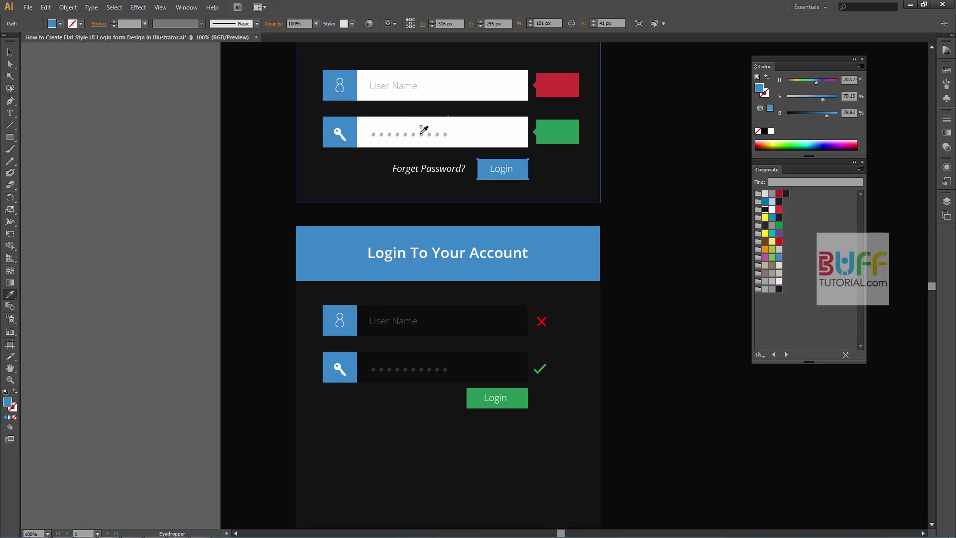
{"action": "key", "text": "v"}
{"action": "scroll", "coordinate": [650, 219], "scroll_direction": "up", "scroll_amount": 2}
{"action": "left_click", "coordinate": [539, 451]}
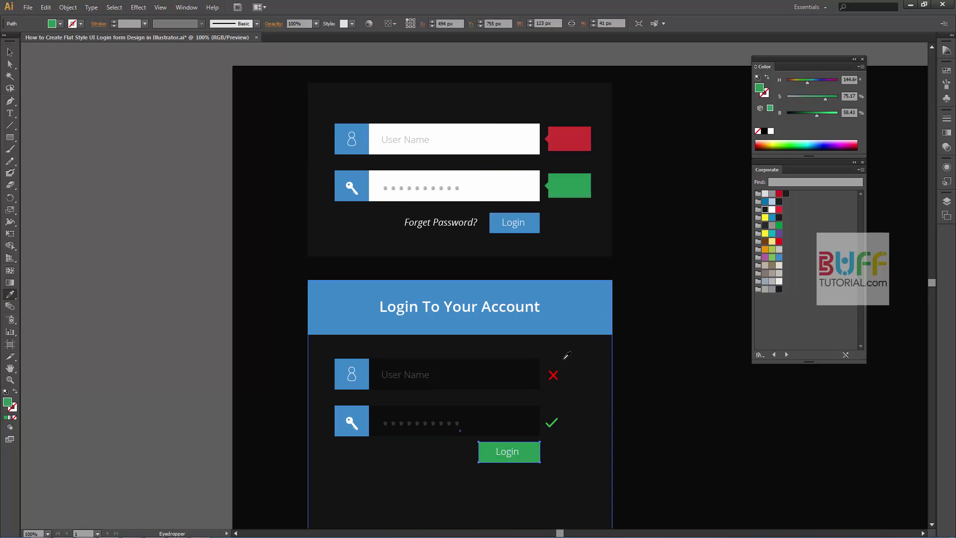
{"action": "key", "text": "i"}
{"action": "left_click", "coordinate": [592, 324]}
{"action": "key", "text": "v"}
{"action": "left_click", "coordinate": [719, 327]}
{"action": "mouse_move", "coordinate": [669, 428]}
{"action": "left_mouse_down"}
{"action": "mouse_move", "coordinate": [677, 468]}
{"action": "mouse_move", "coordinate": [652, 278]}
{"action": "left_mouse_up"}
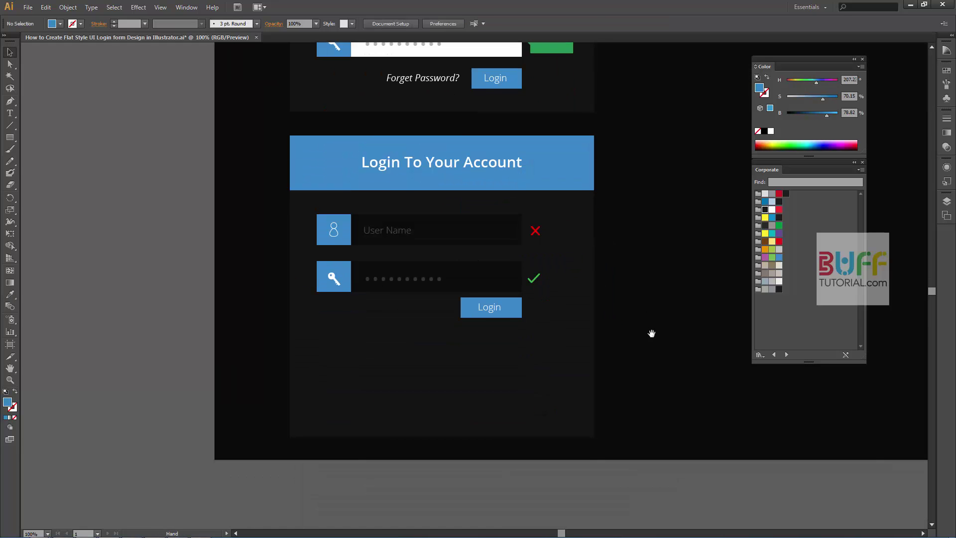
- Draw a full-width bar below the second form, fill it with the dark field colour, and lower it
{"action": "key", "text": "m"}
{"action": "left_click_drag", "start_coordinate": [291, 326], "coordinate": [441, 357]}
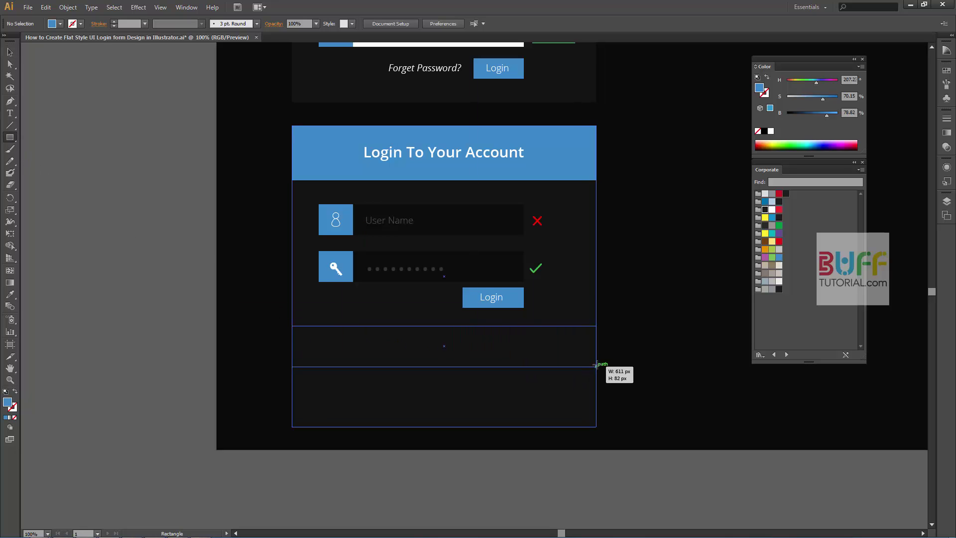
{"action": "left_click_drag", "start_coordinate": [441, 357], "coordinate": [596, 368]}
{"action": "key", "text": "v"}
{"action": "key", "text": "shift+Down"}
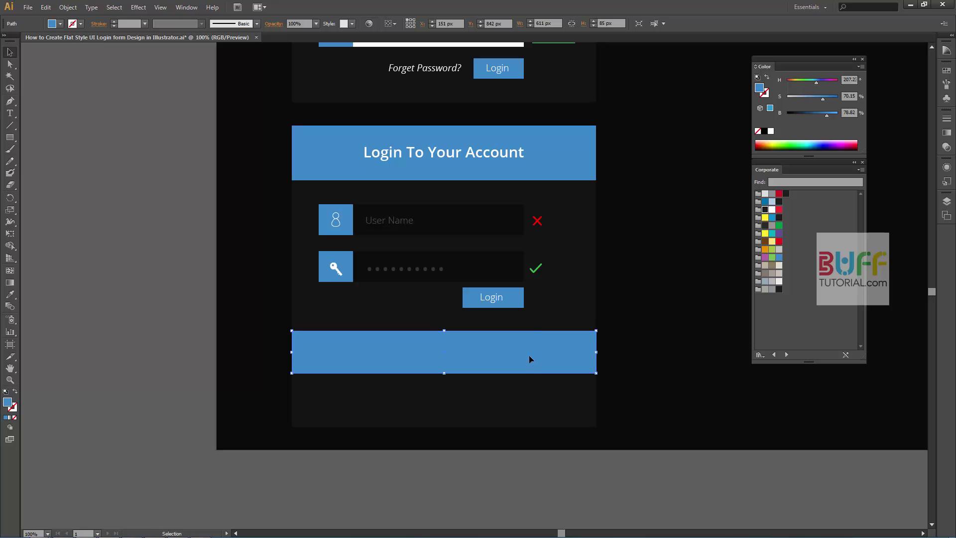
{"action": "key", "text": "i"}
{"action": "left_click", "coordinate": [448, 220]}
{"action": "key", "text": "v"}
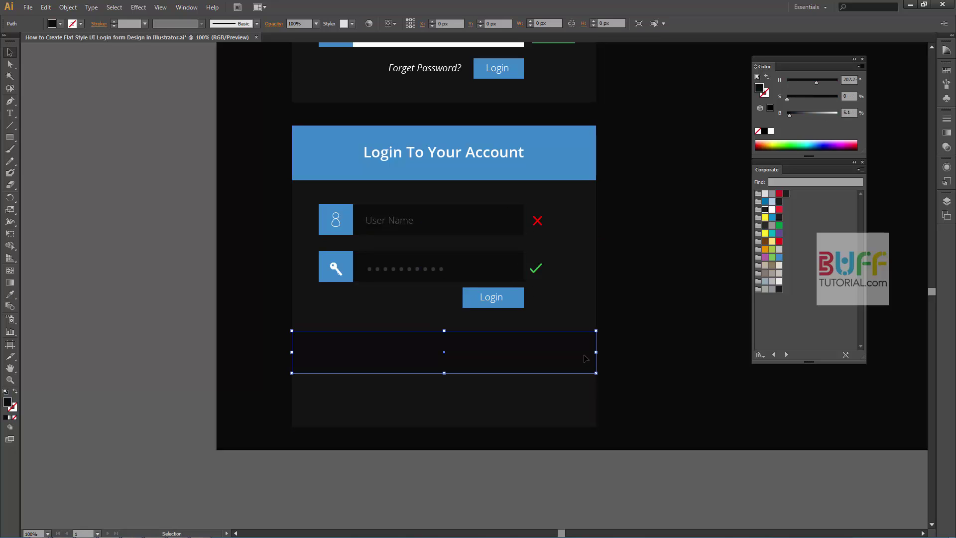
{"action": "key", "text": "Down"}
{"action": "key", "text": "Down"}
{"action": "key", "text": "Down"}
{"action": "key", "text": "Down"}
{"action": "key", "text": "Down"}
{"action": "key", "text": "Down"}
{"action": "key", "text": "Down"}
{"action": "key", "text": "Down"}
{"action": "key", "text": "Down"}
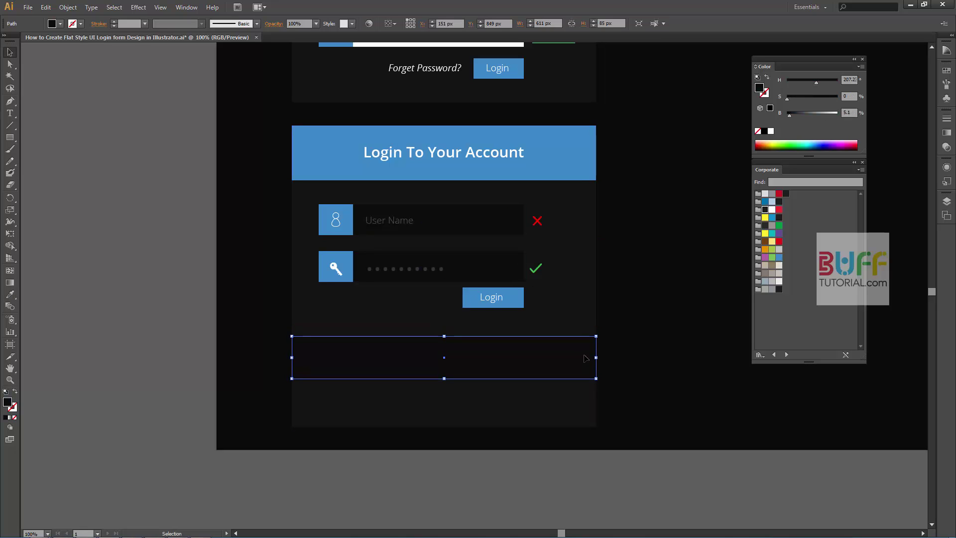
- Move the User Name and password rows and the Login button down about 10 px, plus the footer bar
{"action": "left_click_drag", "start_coordinate": [273, 255], "coordinate": [576, 319]}
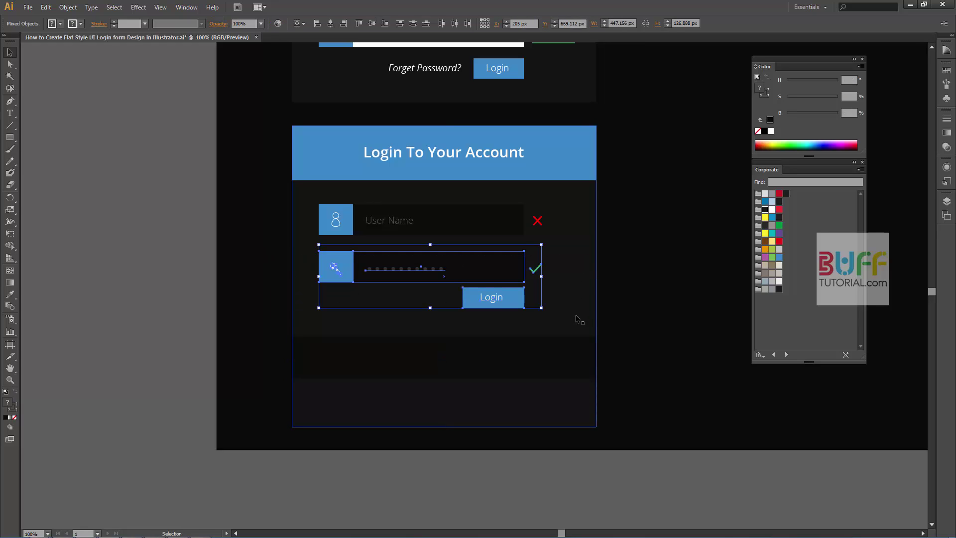
{"action": "left_click_drag", "start_coordinate": [267, 208], "coordinate": [465, 276]}
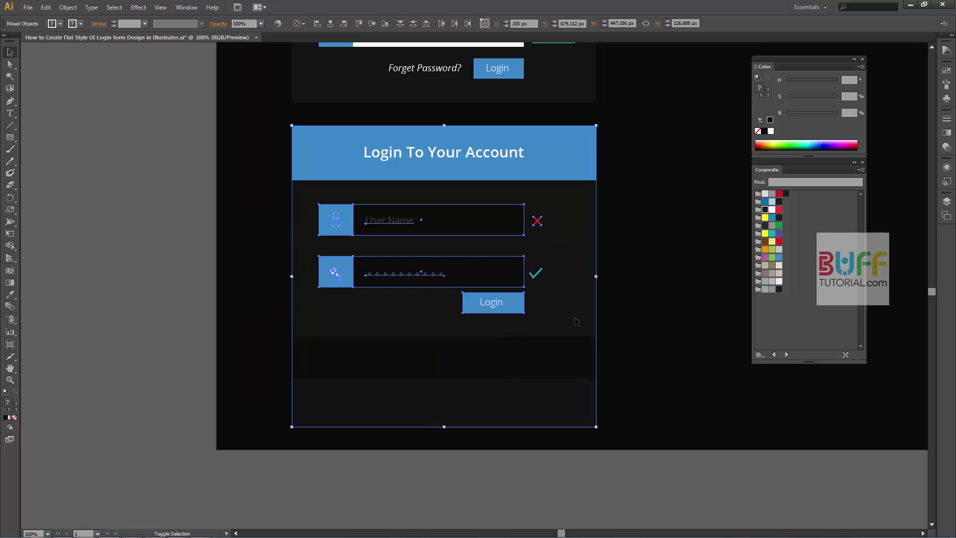
{"action": "key", "text": "shift+Down"}
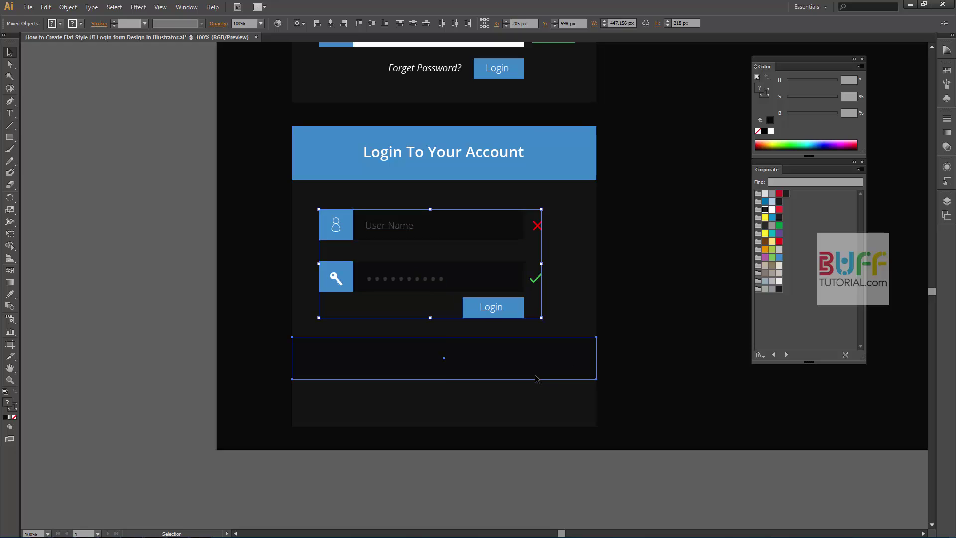
{"action": "left_click", "coordinate": [536, 377]}
{"action": "key", "text": "shift+Down"}
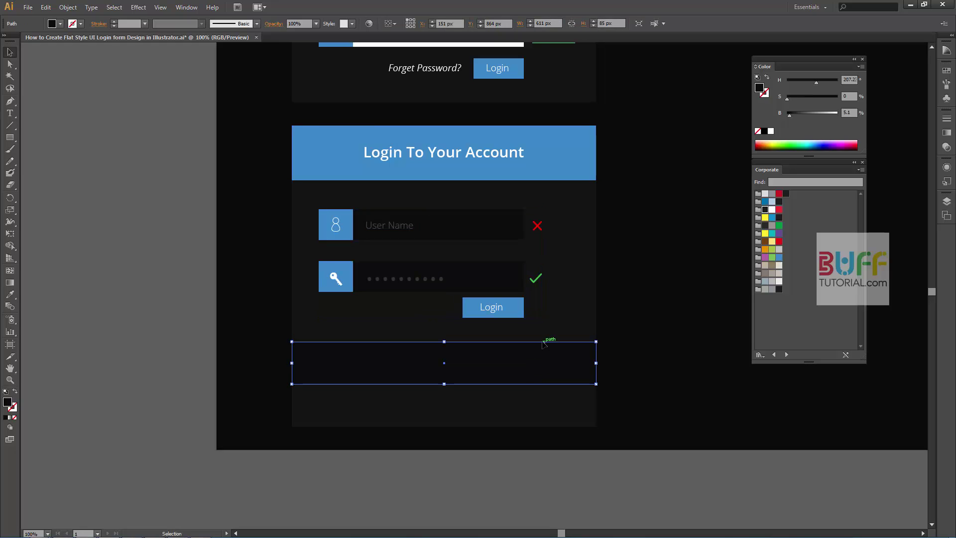
- Nudge the Login button and footer bar down a few more pixels
{"action": "left_click", "coordinate": [511, 307]}
{"action": "key", "text": "Down"}
{"action": "key", "text": "Down"}
{"action": "key", "text": "Down"}
{"action": "key", "text": "Down"}
{"action": "key", "text": "Down"}
{"action": "key", "text": "Down"}
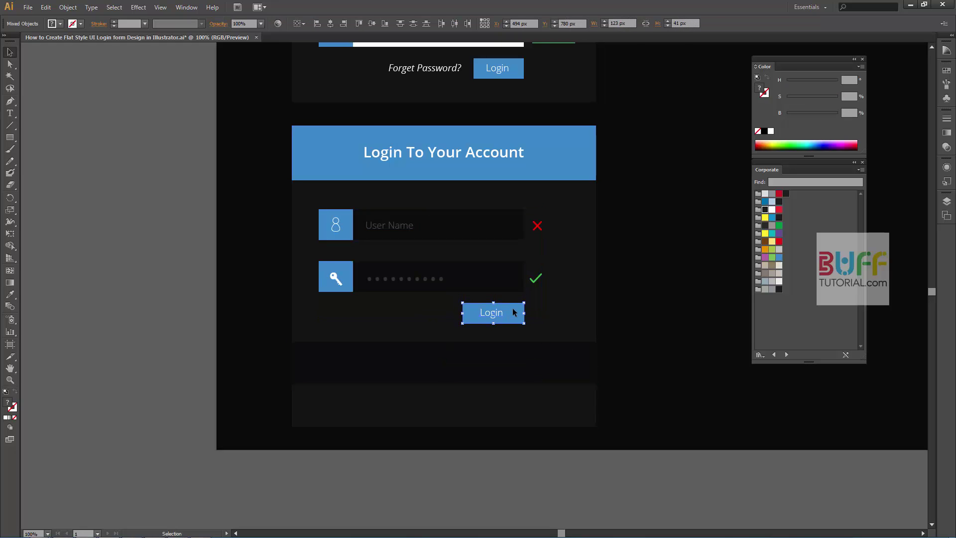
{"action": "key", "text": "Down"}
{"action": "key", "text": "Down"}
{"action": "key", "text": "Down"}
{"action": "key", "text": "Down"}
{"action": "key", "text": "Down"}
{"action": "key", "text": "Down"}
{"action": "left_click", "coordinate": [546, 361]}
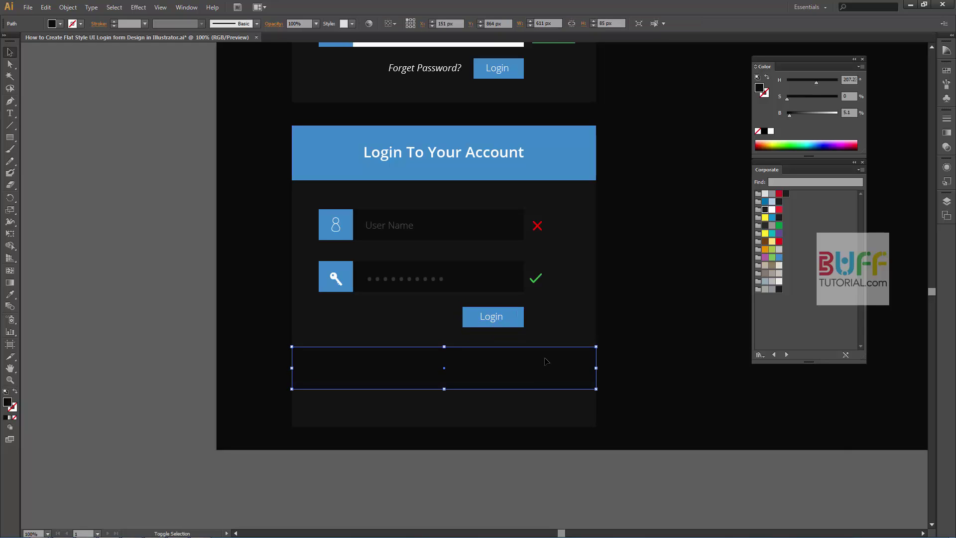
{"action": "key", "text": "Down"}
{"action": "key", "text": "Down"}
{"action": "key", "text": "Down"}
{"action": "key", "text": "Down"}
{"action": "key", "text": "Down"}
{"action": "key", "text": "Down"}
{"action": "key", "text": "Down"}
{"action": "key", "text": "Down"}
{"action": "key", "text": "Down"}
{"action": "key", "text": "Down"}
{"action": "key", "text": "Down"}
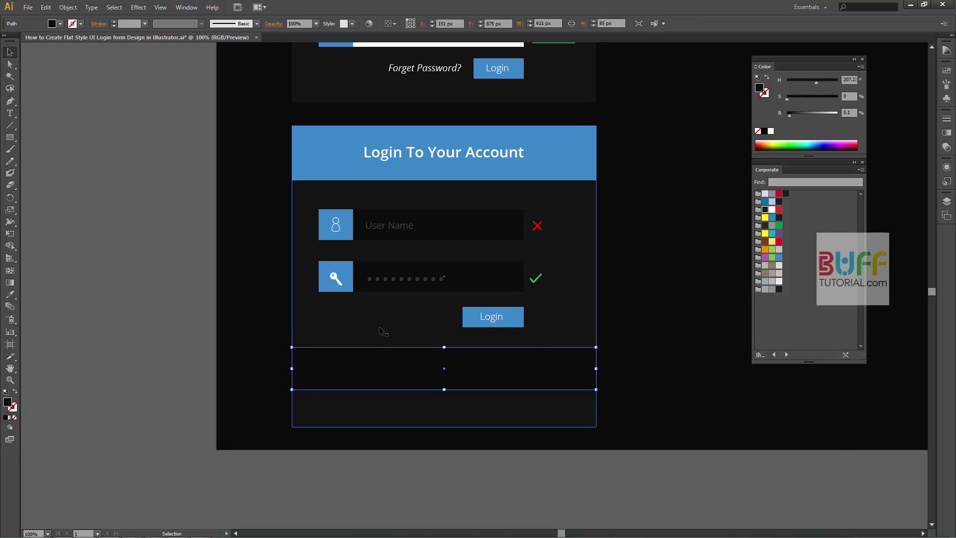
{"action": "left_click", "coordinate": [512, 315]}
{"action": "key", "text": "Down"}
{"action": "key", "text": "Down"}
{"action": "key", "text": "Down"}
{"action": "key", "text": "Down"}
{"action": "key", "text": "Down"}
{"action": "key", "text": "Down"}
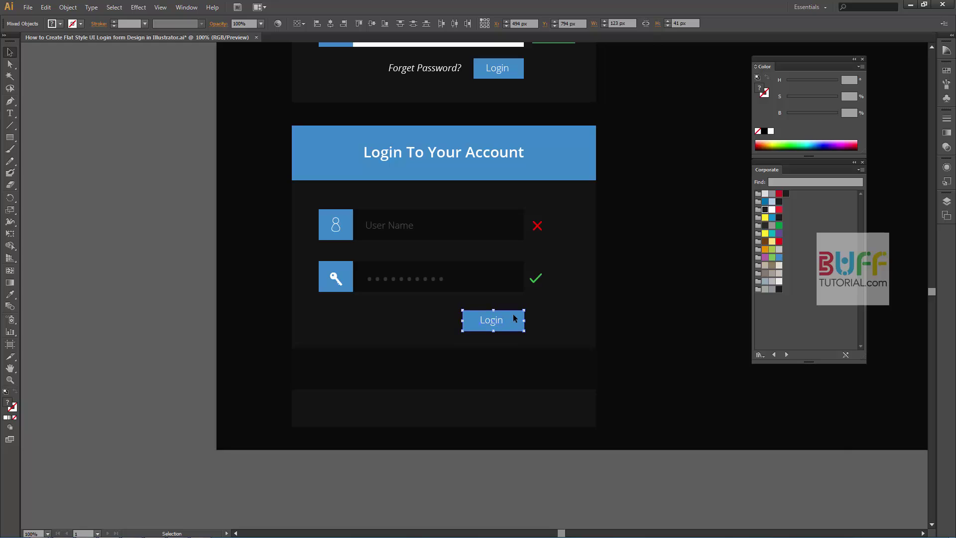
{"action": "key", "text": "Down"}
- Shorten the second card so its bottom edge meets the footer bar
{"action": "left_click", "coordinate": [443, 426]}
{"action": "left_click_drag", "start_coordinate": [444, 426], "coordinate": [444, 389]}
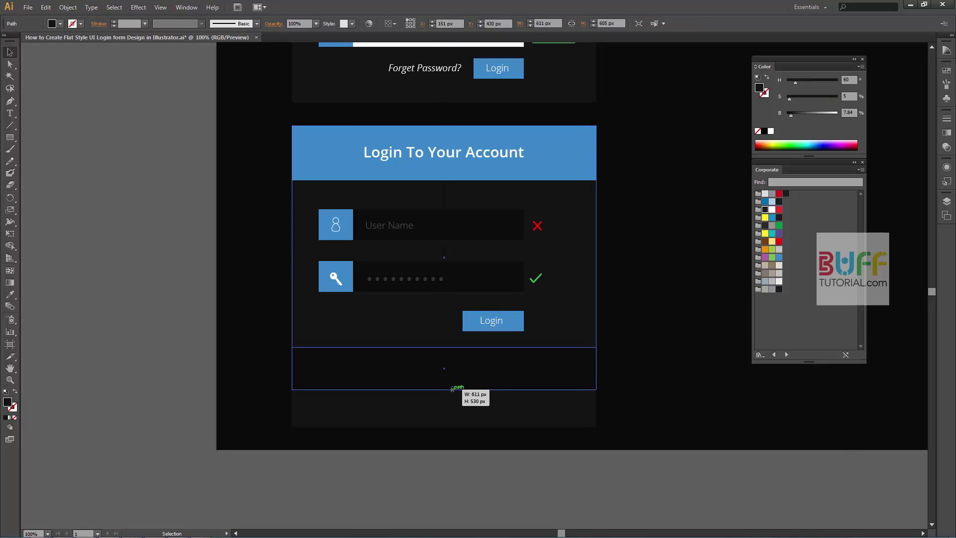
{"action": "key", "text": "ctrl+shift+a"}
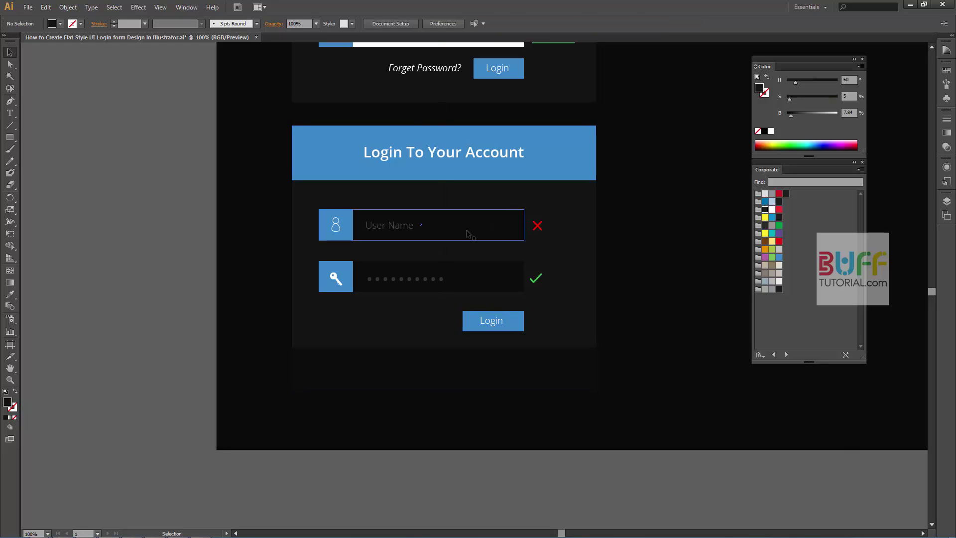
- Copy the first form's Forget Password? text into the footer, then delete it in outline view
{"action": "left_click", "coordinate": [419, 72]}
{"action": "left_click_drag", "start_coordinate": [439, 72], "coordinate": [383, 368]}
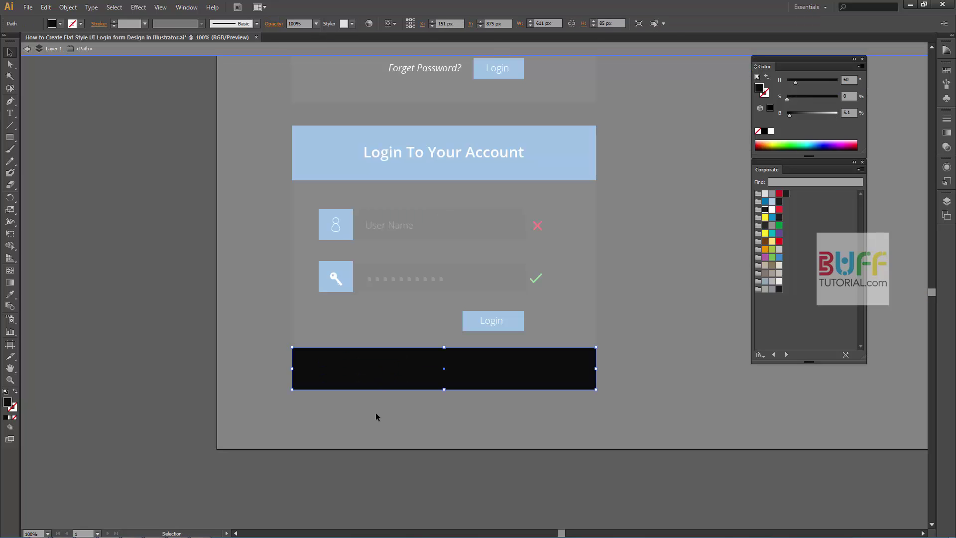
{"action": "key", "text": "Escape"}
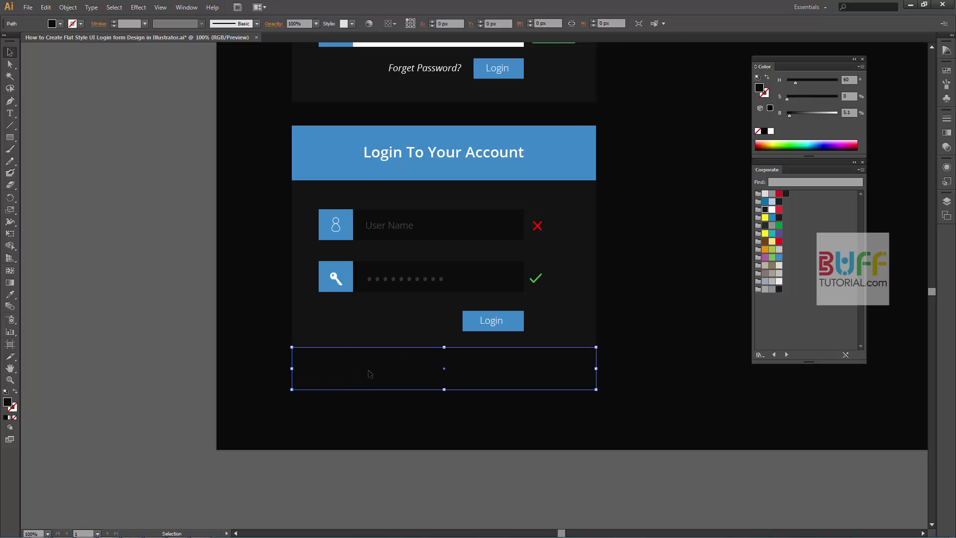
{"action": "left_click", "coordinate": [404, 384]}
{"action": "left_click", "coordinate": [440, 414]}
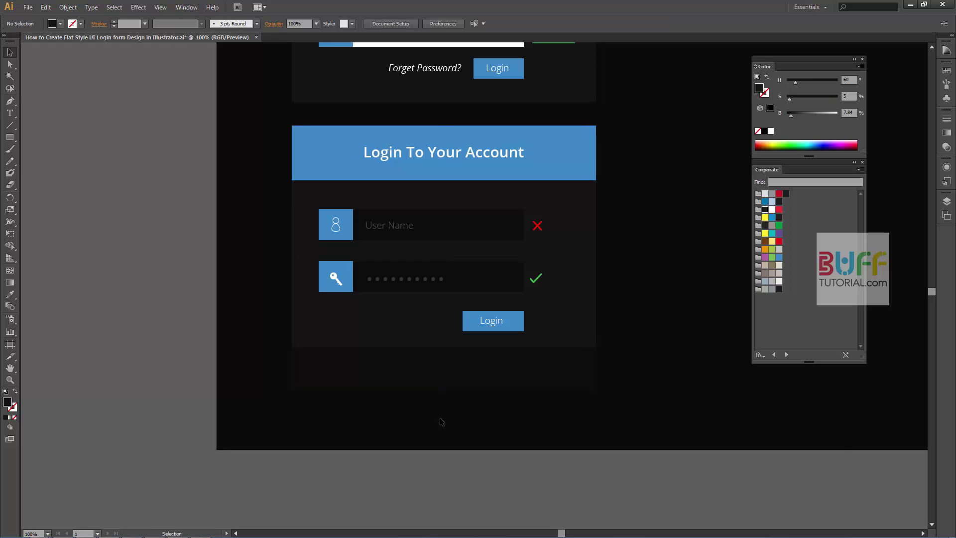
{"action": "key", "text": "ctrl+y"}
{"action": "left_click", "coordinate": [369, 368]}
{"action": "key", "text": "Delete"}
- Set the footer's 'Login With facebook' text to the Light style and shift it slightly right
{"action": "key", "text": "ctrl+y"}
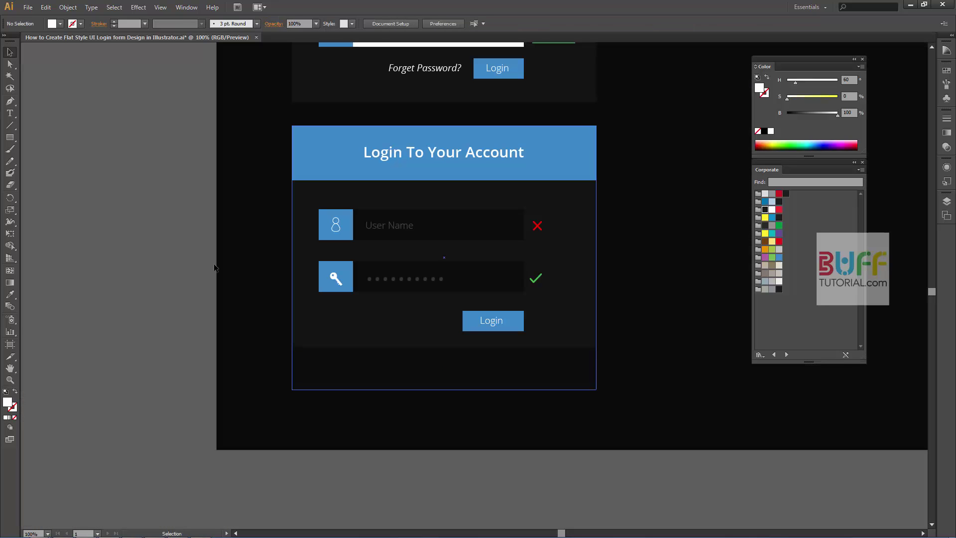
{"action": "key", "text": "t"}
{"action": "triple_click", "coordinate": [363, 369]}
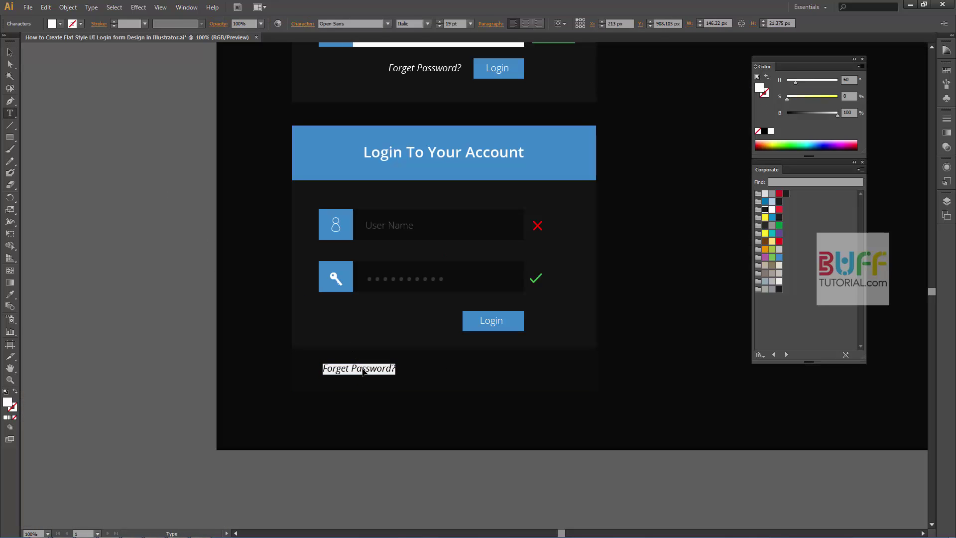
{"action": "type", "text": "Login With facebook"}
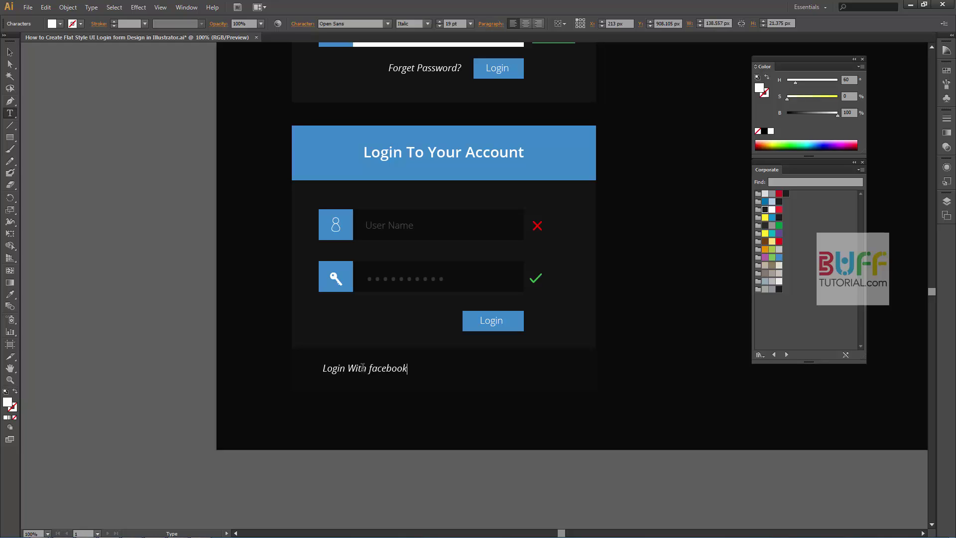
{"action": "triple_click", "coordinate": [363, 368]}
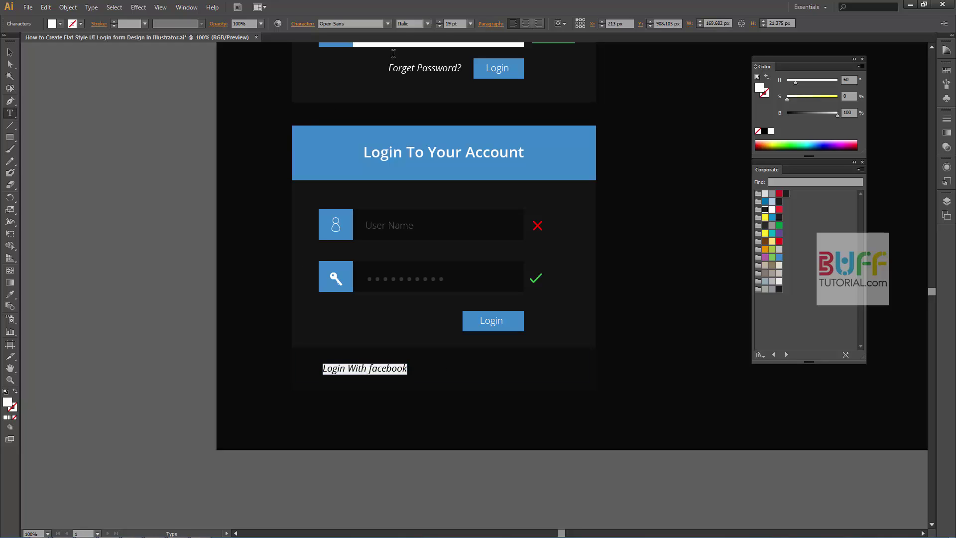
{"action": "left_click", "coordinate": [427, 23]}
{"action": "left_click", "coordinate": [9, 53]}
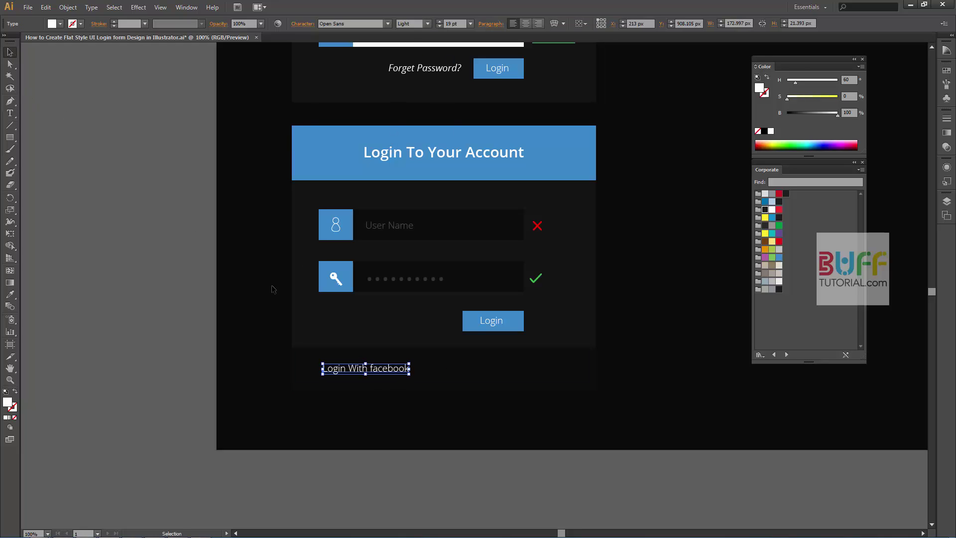
{"action": "key", "text": "Right"}
{"action": "key", "text": "Right"}
{"action": "key", "text": "Right"}
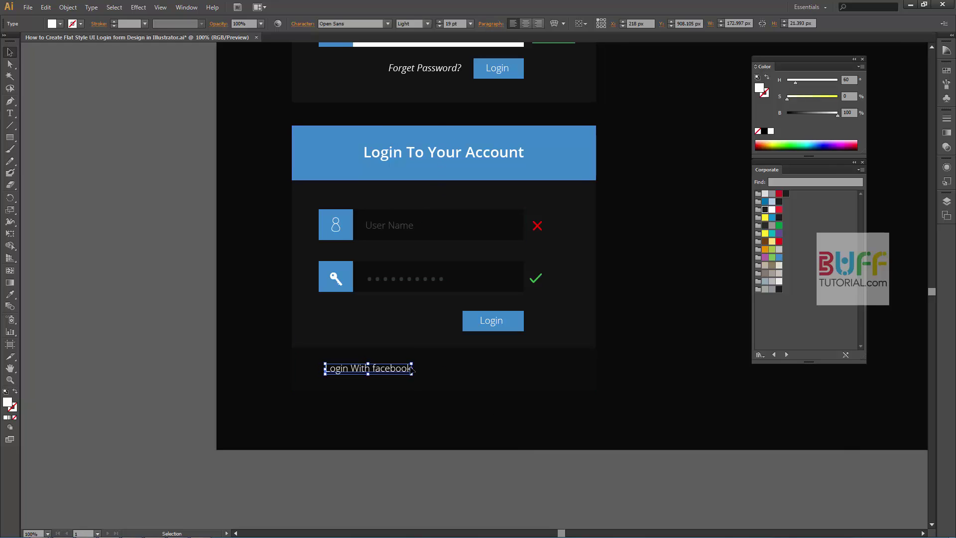
- Duplicate the footer text to the right as 'New user? Register' and nudge it right
{"action": "left_click_drag", "start_coordinate": [379, 372], "coordinate": [512, 373]}
{"action": "triple_click", "coordinate": [511, 372]}
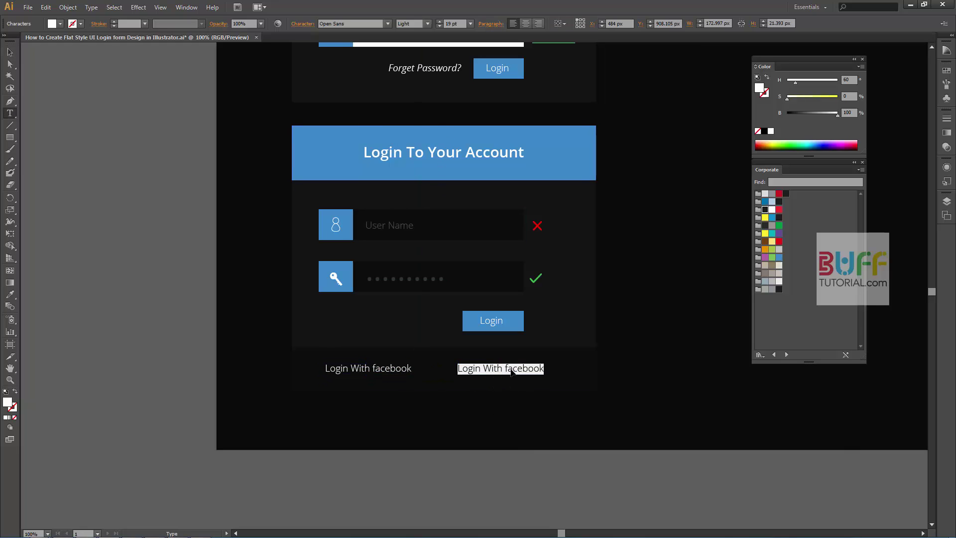
{"action": "type", "text": "New user? Register"}
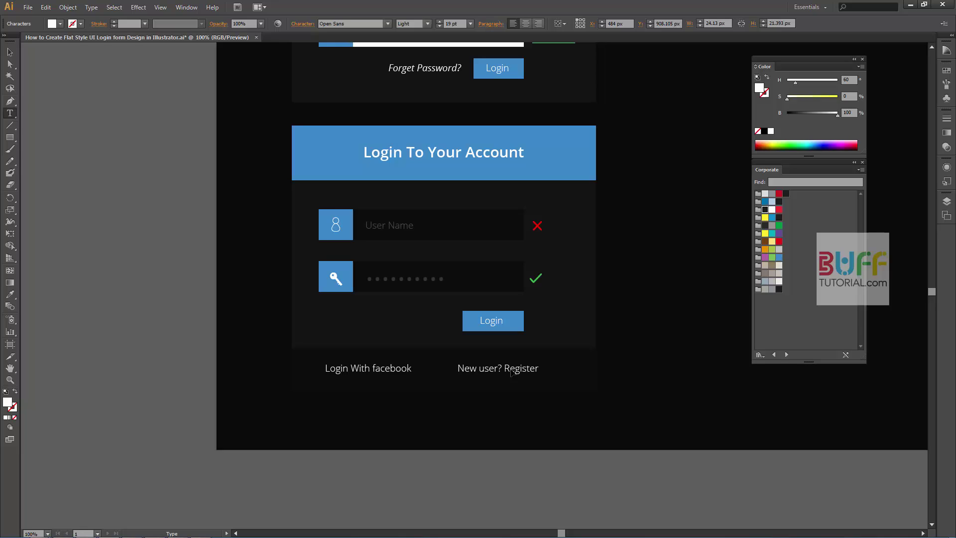
{"action": "left_click", "coordinate": [10, 52]}
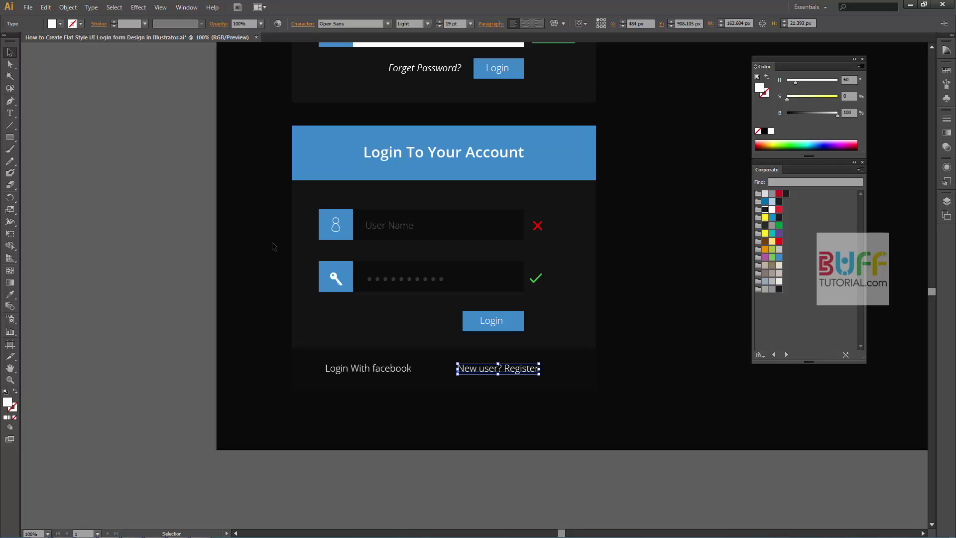
{"action": "key", "text": "shift+Right"}
{"action": "key", "text": "shift+Right"}
{"action": "key", "text": "shift+Right"}
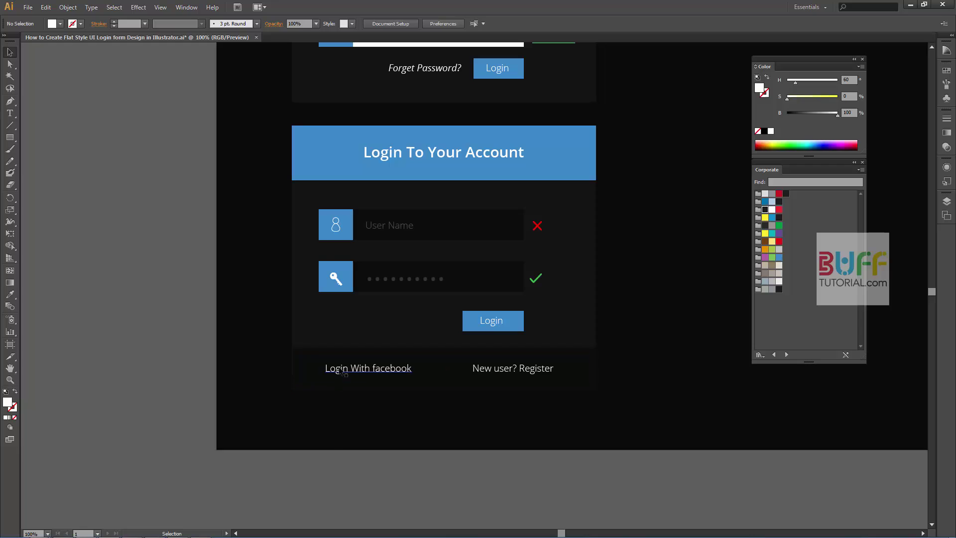
- Place a 29 pt FontAwesome facebook icon beside 'Login With facebook'
{"action": "left_click_drag", "start_coordinate": [322, 373], "coordinate": [116, 294]}
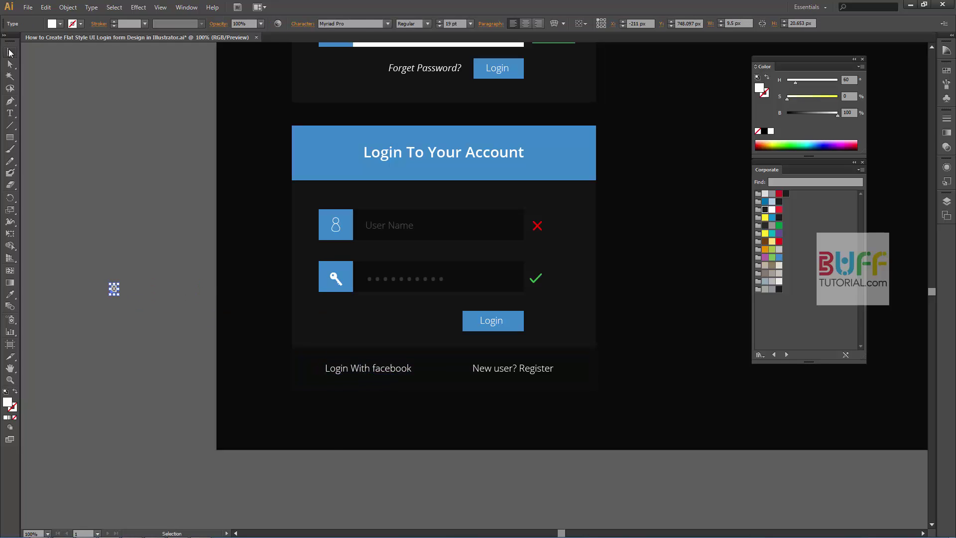
{"action": "left_click", "coordinate": [363, 25]}
{"action": "type", "text": "FontAwesome"}
{"action": "key", "text": "Return"}
{"action": "left_click_drag", "start_coordinate": [114, 290], "coordinate": [311, 370]}
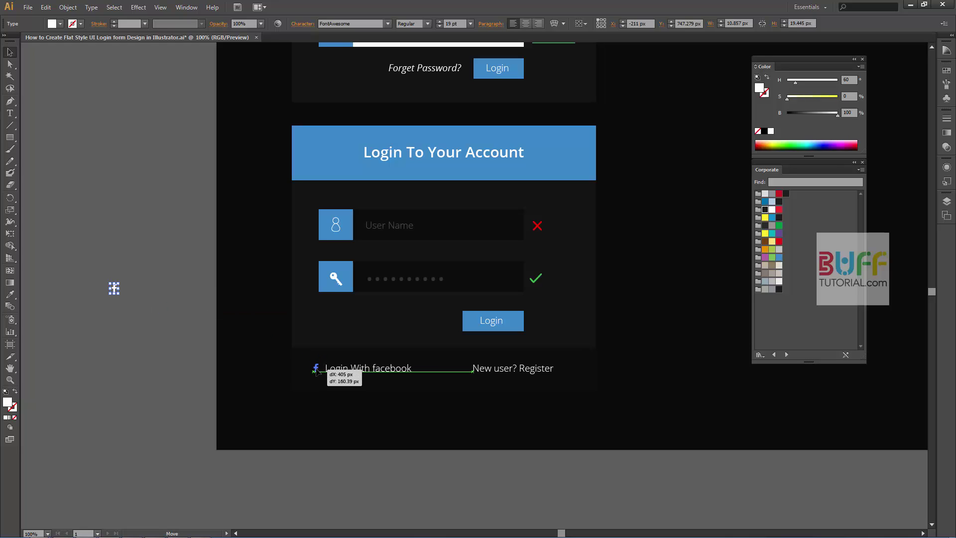
{"action": "left_click", "coordinate": [439, 20]}
{"action": "left_click", "coordinate": [439, 21]}
{"action": "left_click", "coordinate": [439, 21]}
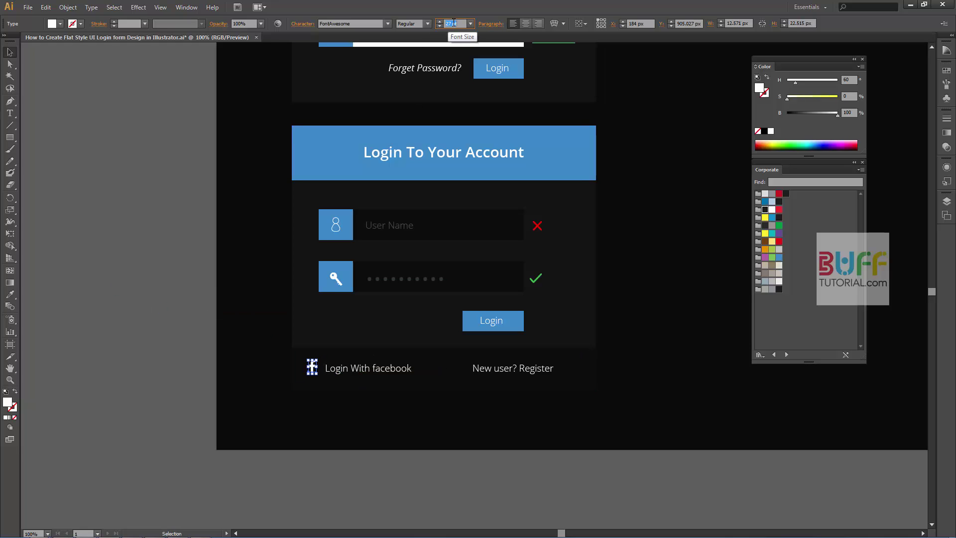
{"action": "type", "text": "29"}
{"action": "key", "text": "Return"}
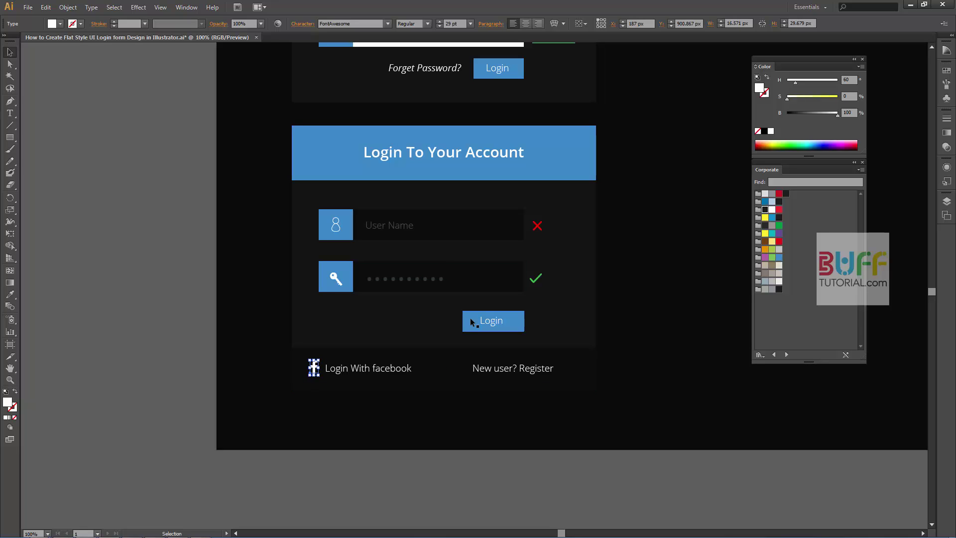
{"action": "left_click", "coordinate": [557, 319]}
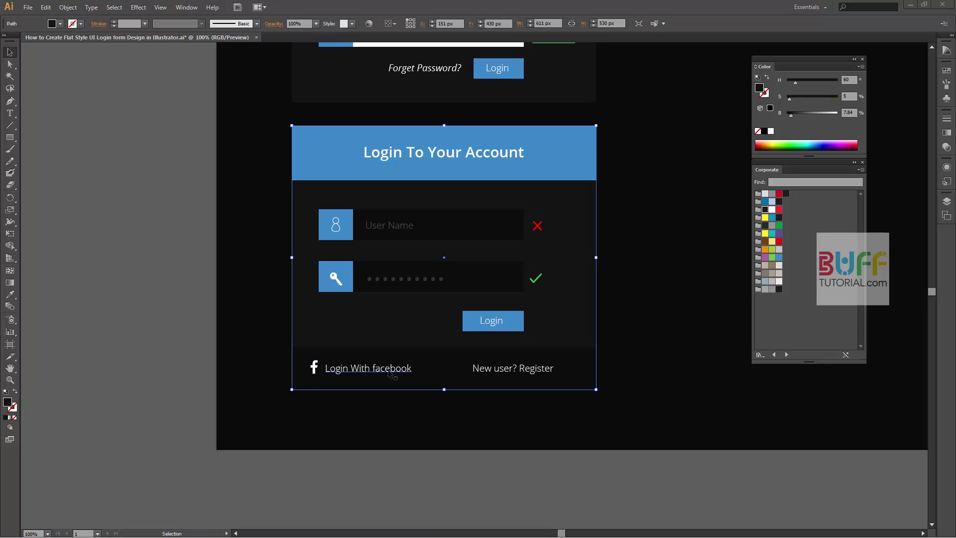
- Copy the icon next to 'New user? Register' and change it to a user glyph
{"action": "left_click_drag", "start_coordinate": [314, 369], "coordinate": [459, 370]}
{"action": "double_click", "coordinate": [459, 368]}
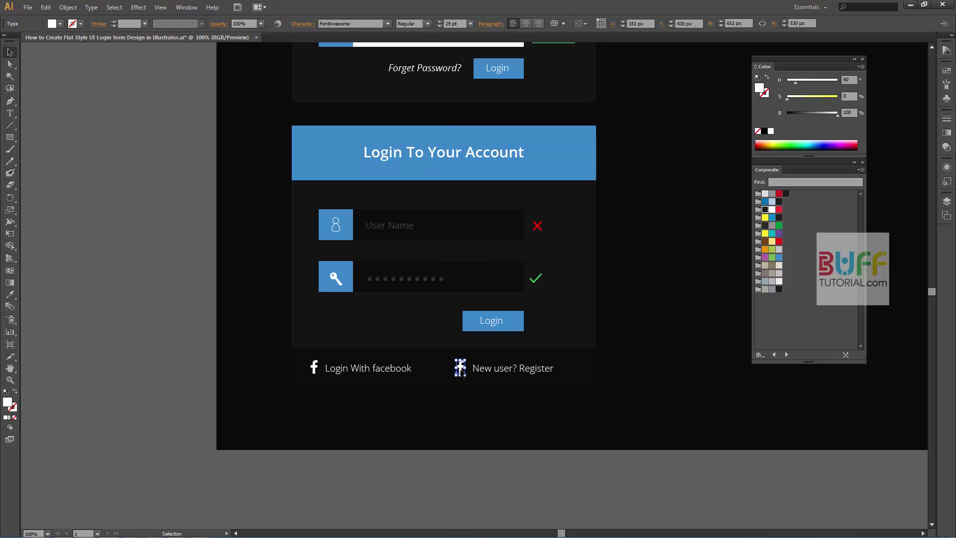
{"action": "left_click", "coordinate": [10, 52]}
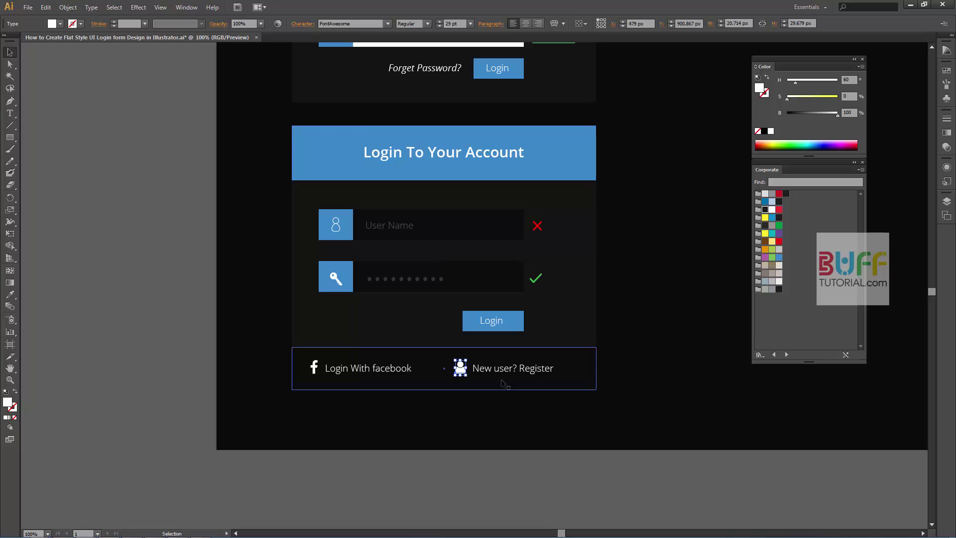
- Group both icons and both footer links, and nudge the group right
{"action": "left_click", "coordinate": [471, 370]}
{"action": "left_click", "coordinate": [460, 368], "text": "shift"}
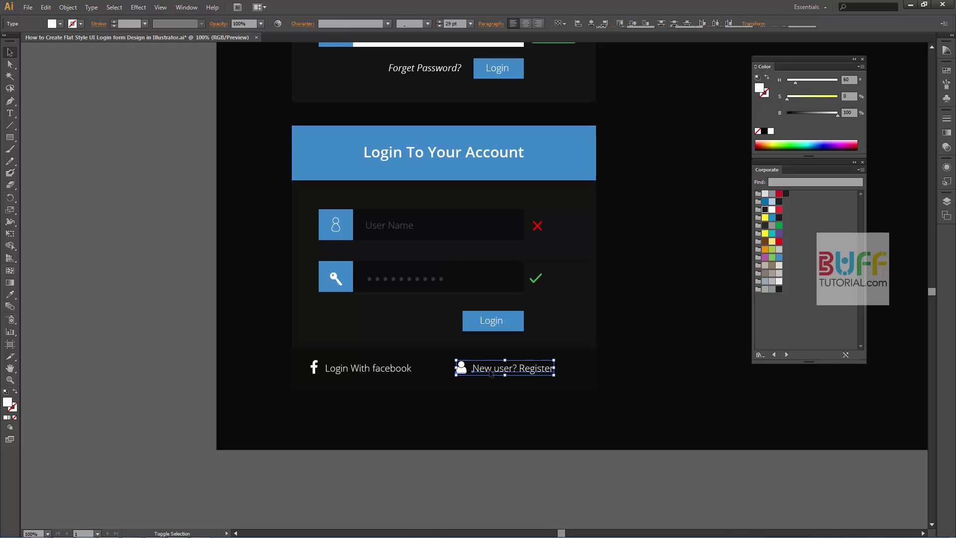
{"action": "left_click", "coordinate": [390, 371], "text": "shift"}
{"action": "left_click", "coordinate": [313, 368], "text": "shift"}
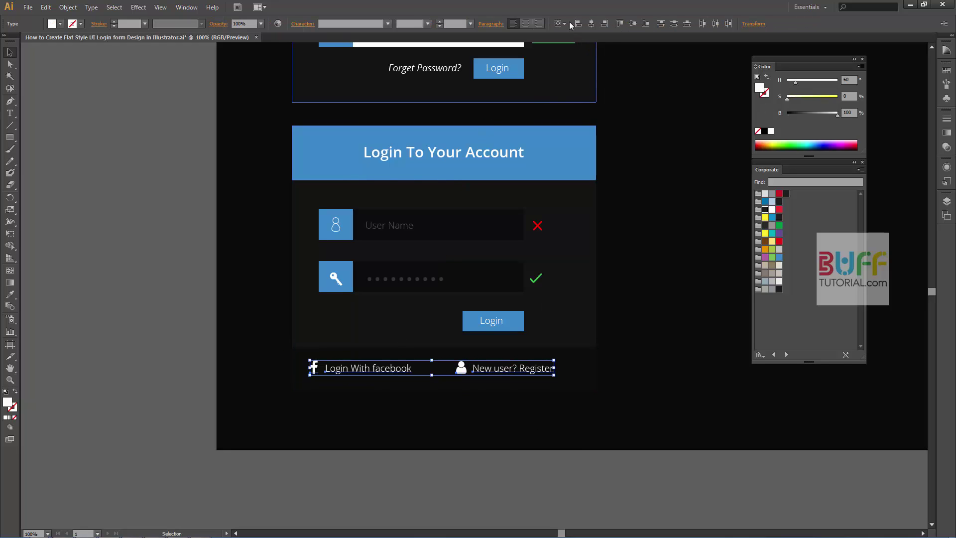
{"action": "key", "text": "ctrl+g"}
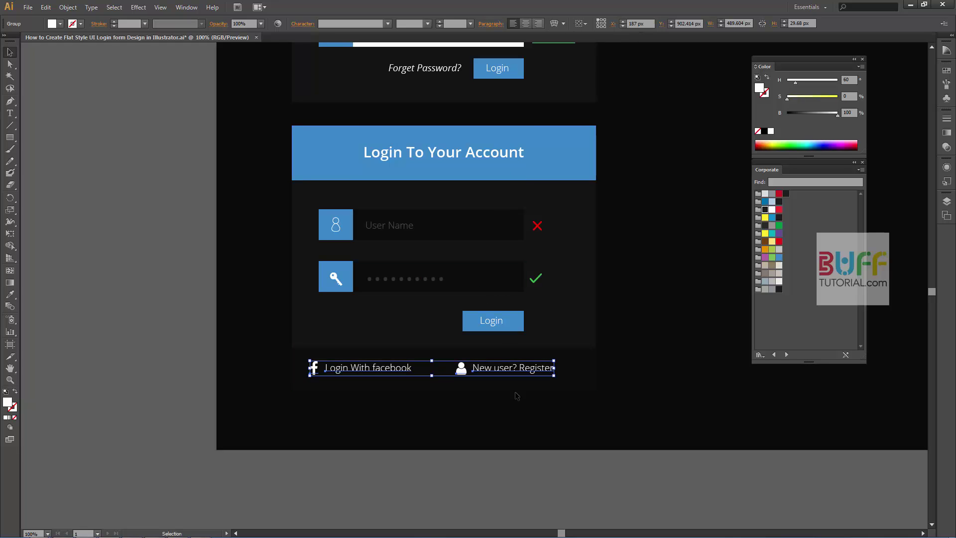
{"action": "key", "text": "shift+Right"}
{"action": "key", "text": "shift+Right"}
{"action": "key", "text": "Right"}
{"action": "key", "text": "Right"}
{"action": "left_click", "coordinate": [523, 479]}
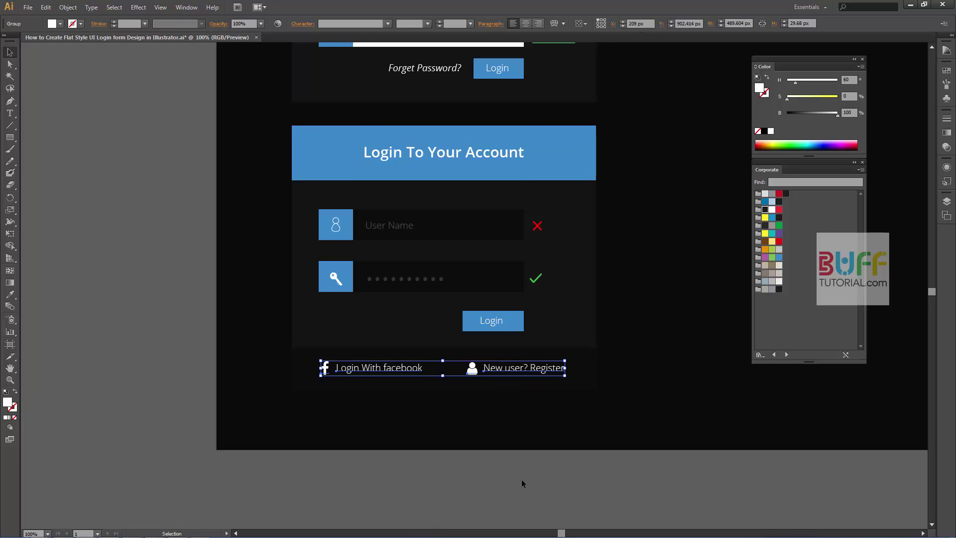
- Select both login forms and shift them slightly up and left on the canvas
{"action": "scroll", "coordinate": [618, 413], "scroll_direction": "down", "scroll_amount": 3}
{"action": "left_click_drag", "start_coordinate": [618, 413], "coordinate": [454, 365]}
{"action": "key", "text": "shift+Down"}
{"action": "key", "text": "shift+Down"}
{"action": "key", "text": "shift+Left"}
{"action": "key", "text": "shift+Left"}
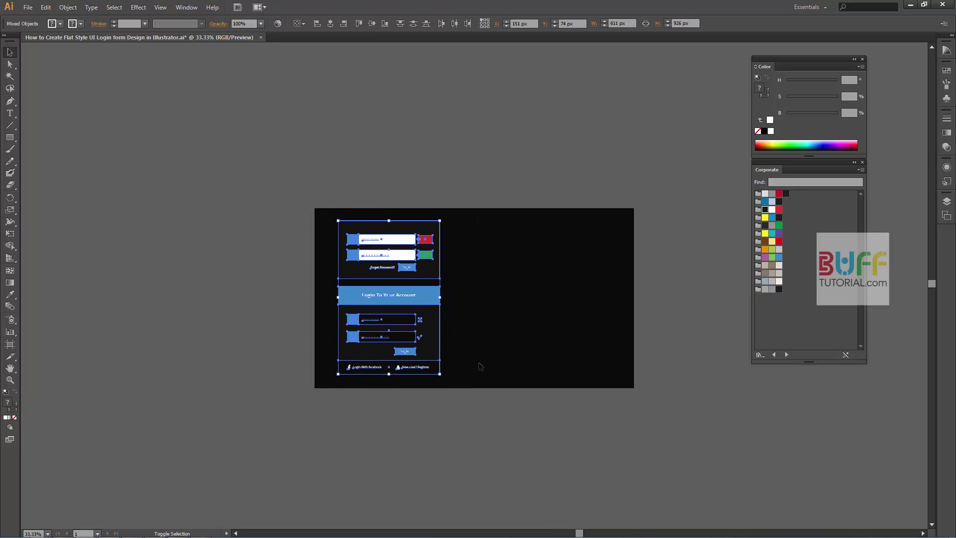
{"action": "key", "text": "shift+Down"}
{"action": "key", "text": "shift+Down"}
{"action": "key", "text": "shift+Down"}
{"action": "key", "text": "shift+Up"}
{"action": "key", "text": "shift+Up"}
{"action": "key", "text": "shift+Left"}
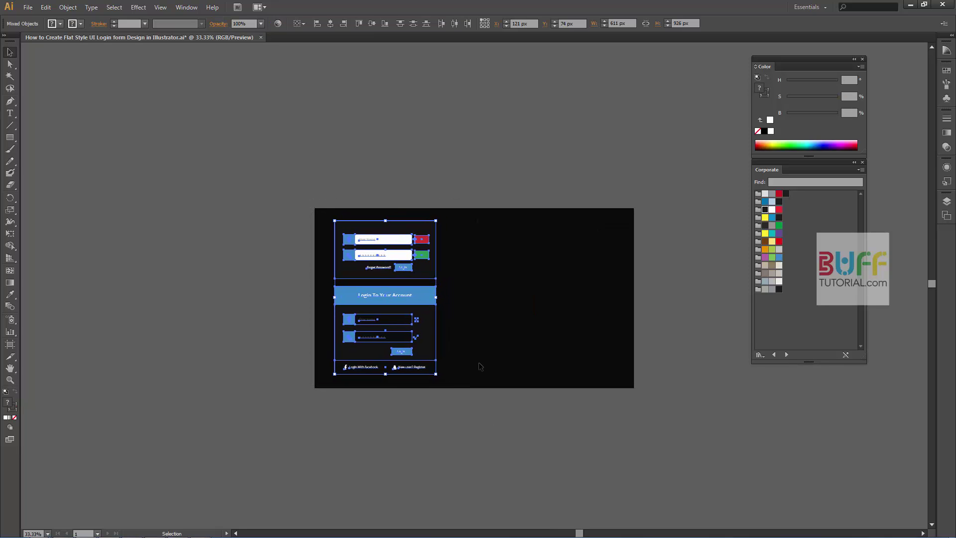
{"action": "left_click", "coordinate": [516, 252]}
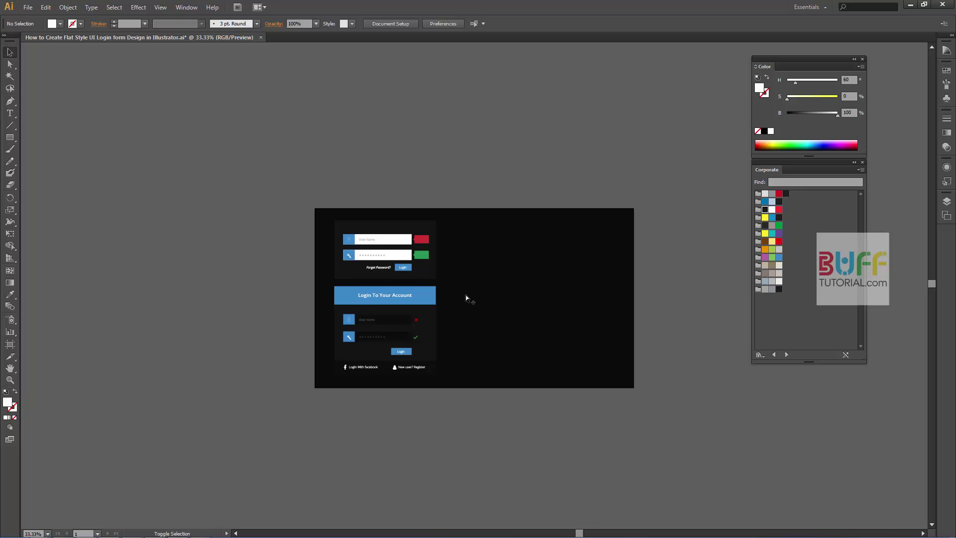
- Copy the lower login form to the upper right, beside the first form, and retitle its header SIGN IN
{"action": "scroll", "coordinate": [466, 297], "scroll_direction": "up", "scroll_amount": 1}
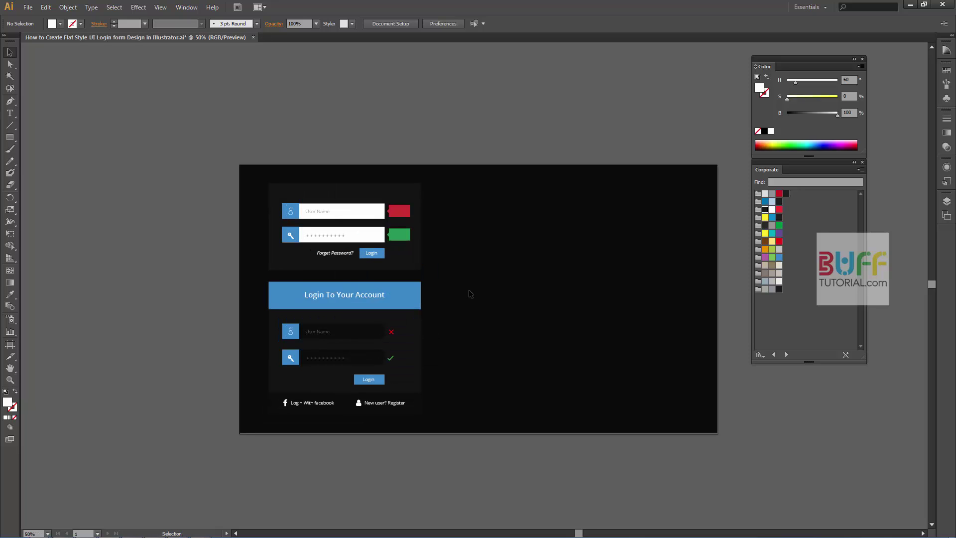
{"action": "scroll", "coordinate": [470, 289], "scroll_direction": "up", "scroll_amount": 1}
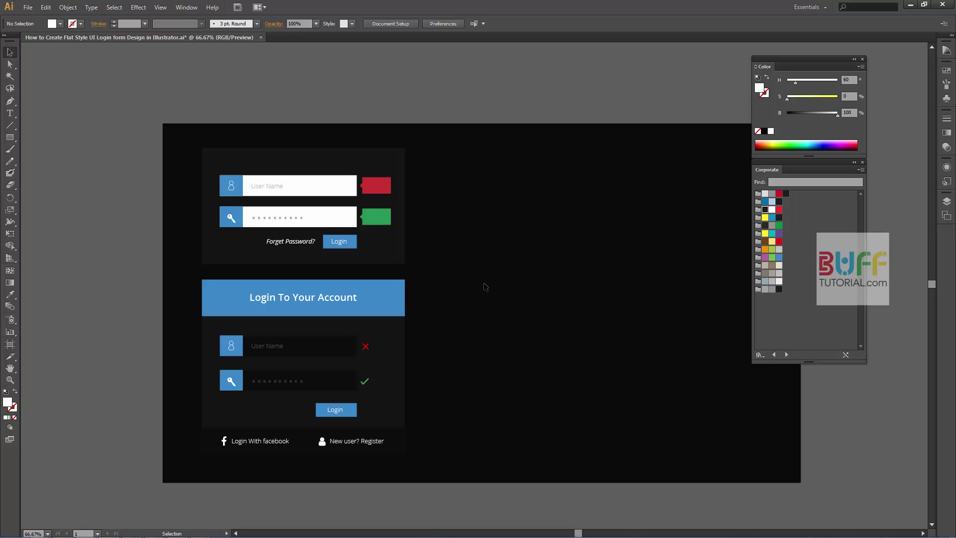
{"action": "left_click_drag", "start_coordinate": [440, 295], "coordinate": [204, 442]}
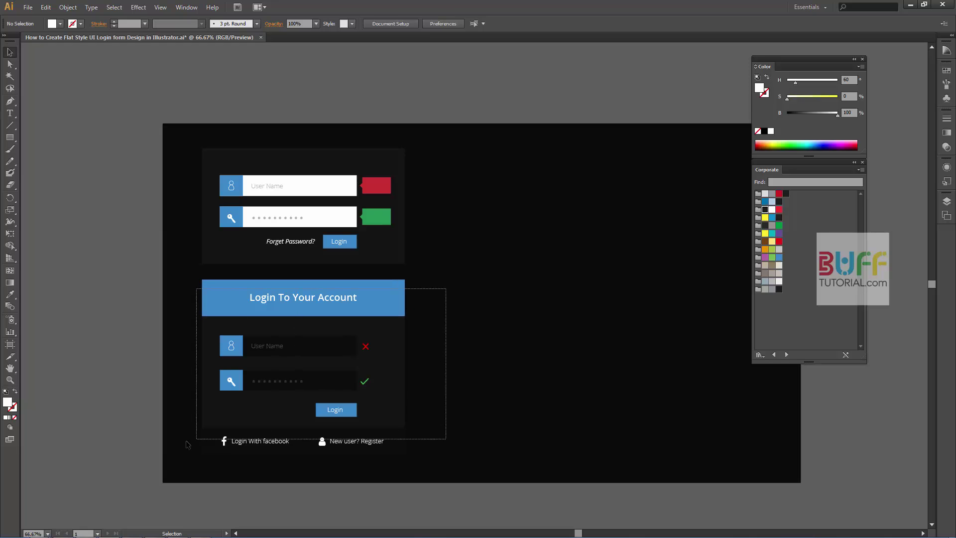
{"action": "left_click_drag", "start_coordinate": [378, 274], "coordinate": [543, 184]}
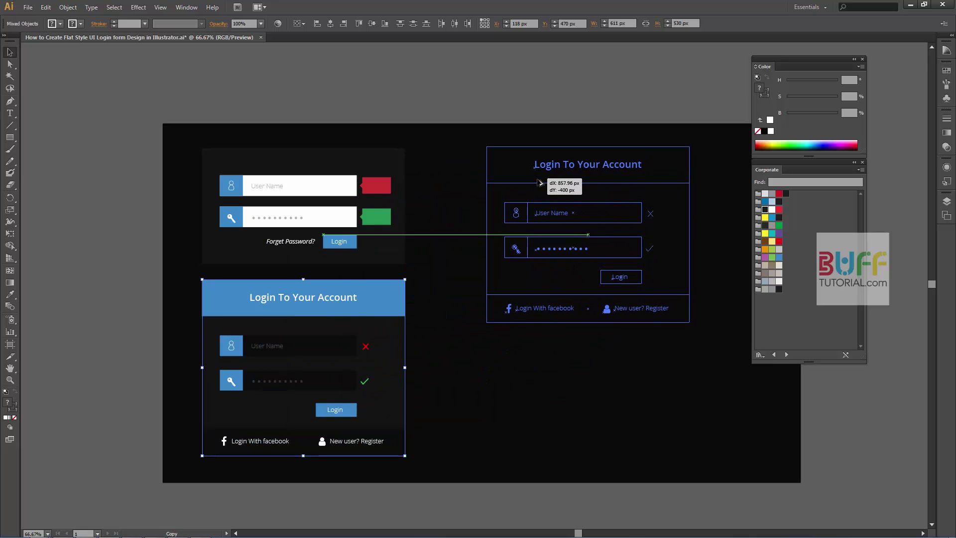
{"action": "left_click_drag", "start_coordinate": [543, 185], "coordinate": [537, 183]}
{"action": "double_click", "coordinate": [623, 169]}
{"action": "type", "text": "SIGN IN"}
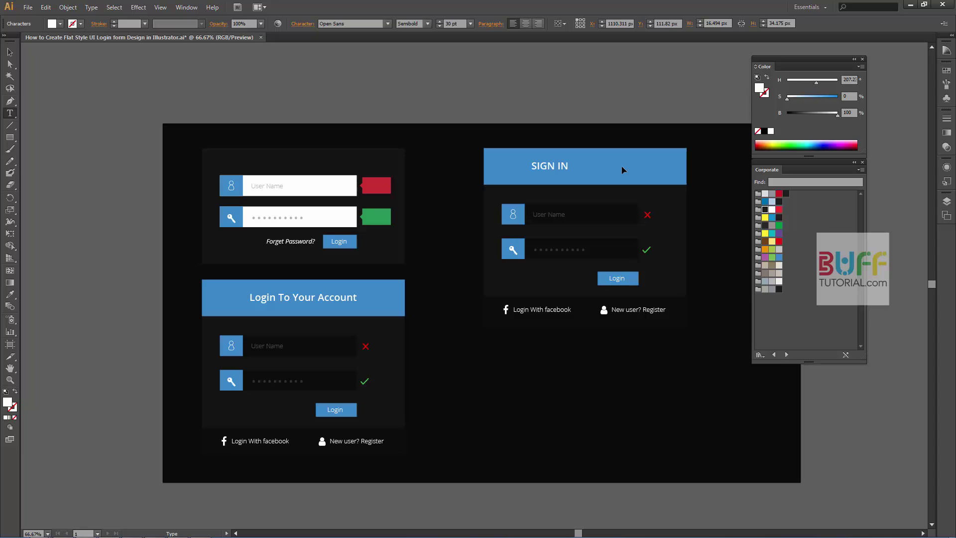
- Make the blue SIGN IN header rectangle shorter
{"action": "left_click", "coordinate": [9, 53]}
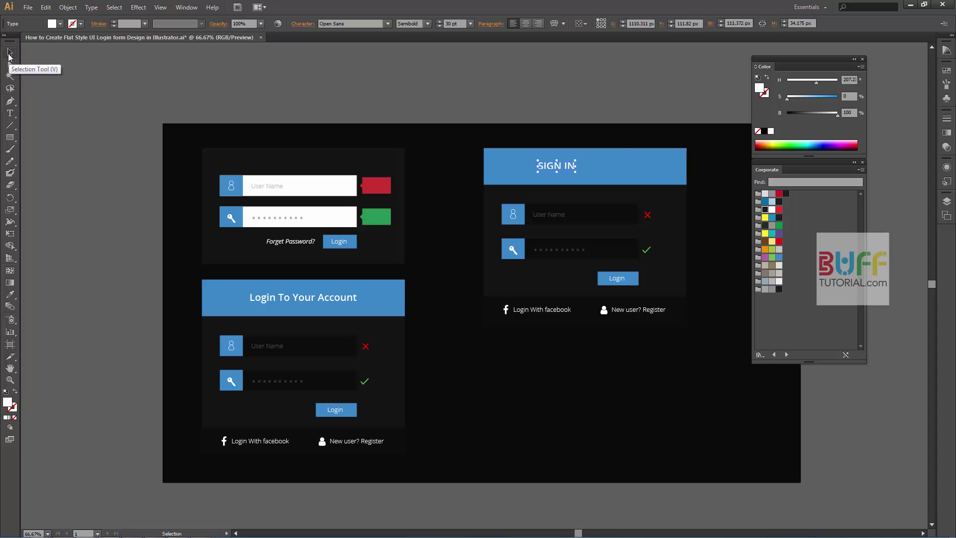
{"action": "left_click", "coordinate": [610, 174]}
{"action": "left_click_drag", "start_coordinate": [585, 186], "coordinate": [585, 177]}
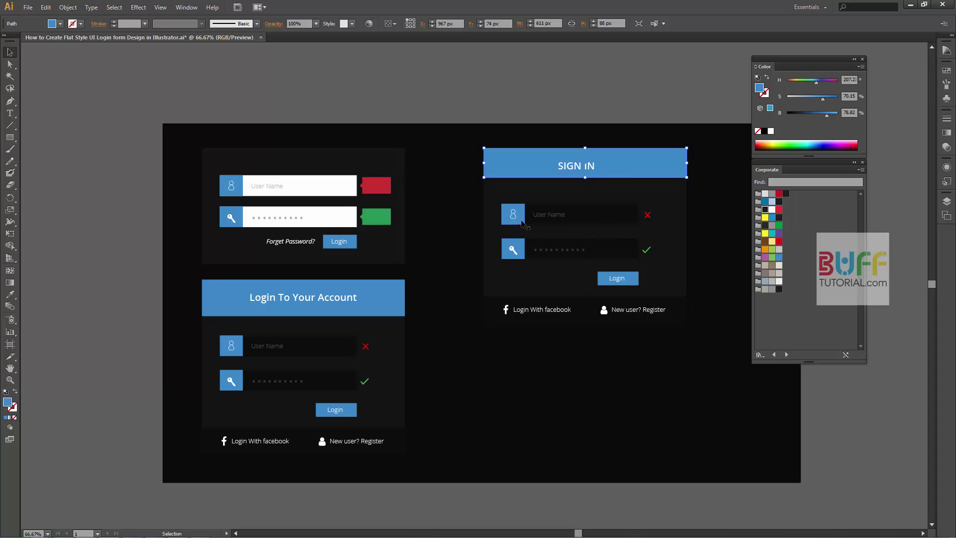
- Delete the red X, green checkmark, and both blue icon squares with their person and key glyphs
{"action": "left_click", "coordinate": [647, 215]}
{"action": "key", "text": "Delete"}
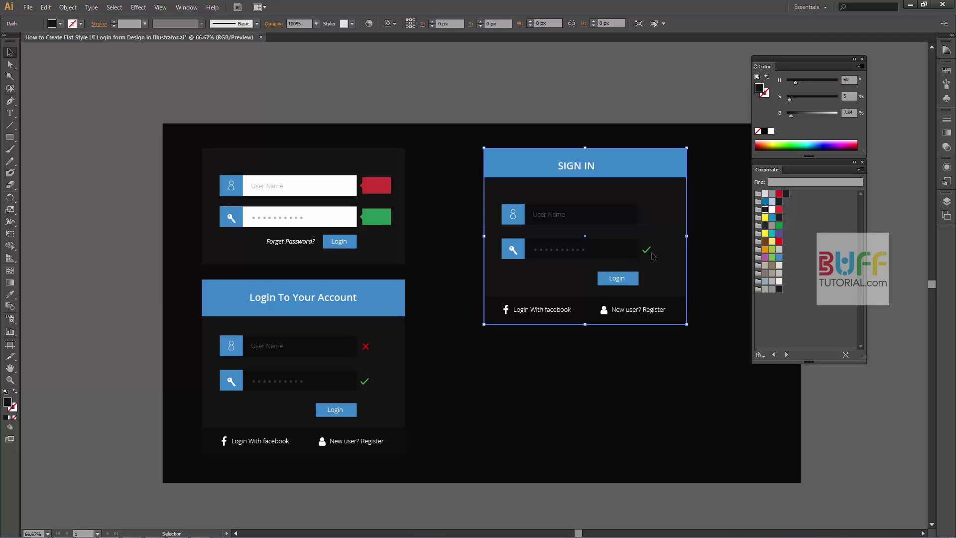
{"action": "left_click", "coordinate": [646, 250]}
{"action": "key", "text": "Delete"}
{"action": "left_click", "coordinate": [513, 214]}
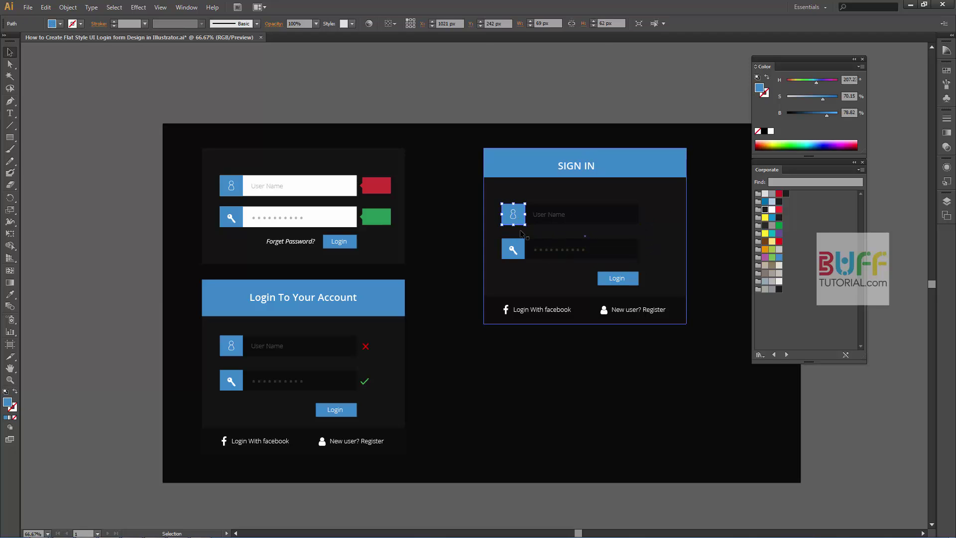
{"action": "key", "text": "Delete"}
{"action": "left_click", "coordinate": [513, 249]}
{"action": "key", "text": "Delete"}
{"action": "left_click", "coordinate": [522, 223]}
{"action": "key", "text": "Delete"}
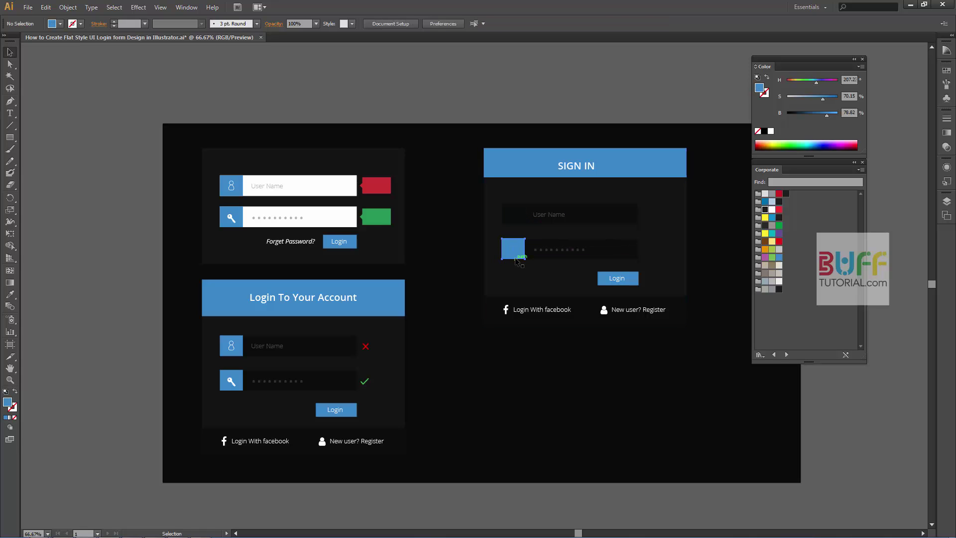
{"action": "left_click", "coordinate": [513, 249]}
{"action": "key", "text": "Delete"}
- Centre the User Name and password fields horizontally within the SIGN IN card
{"action": "left_click", "coordinate": [559, 249]}
{"action": "left_click", "coordinate": [611, 218]}
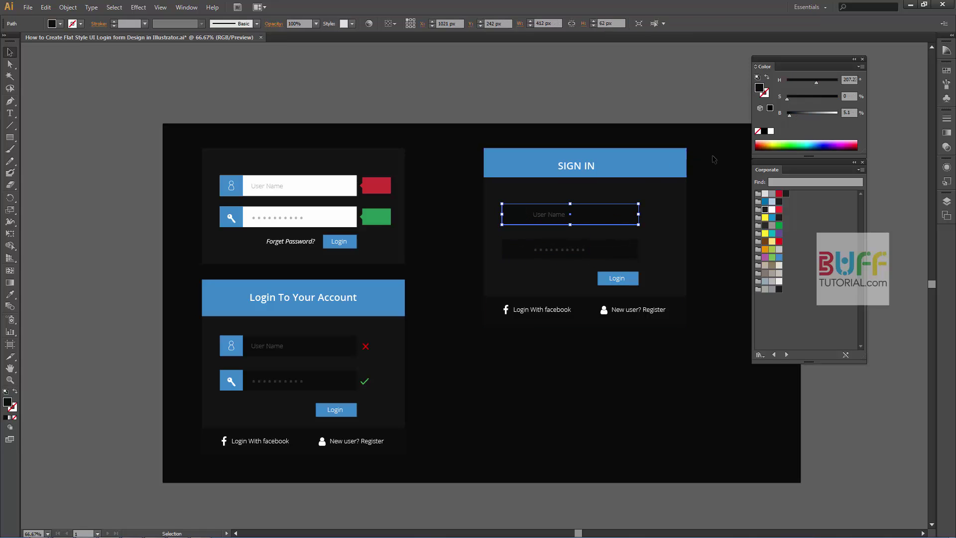
{"action": "left_click_drag", "start_coordinate": [640, 251], "coordinate": [648, 260]}
{"action": "left_click", "coordinate": [421, 24]}
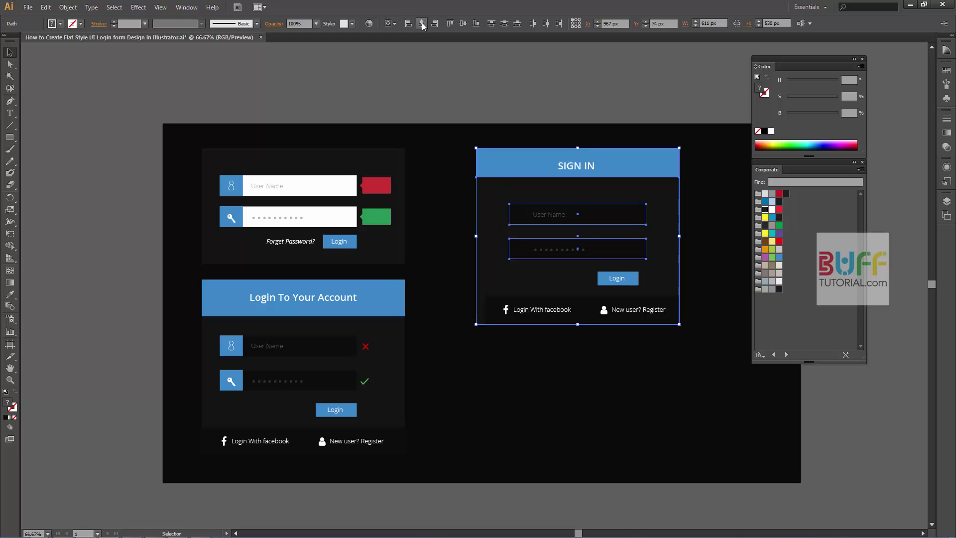
{"action": "left_click", "coordinate": [666, 174], "text": "shift"}
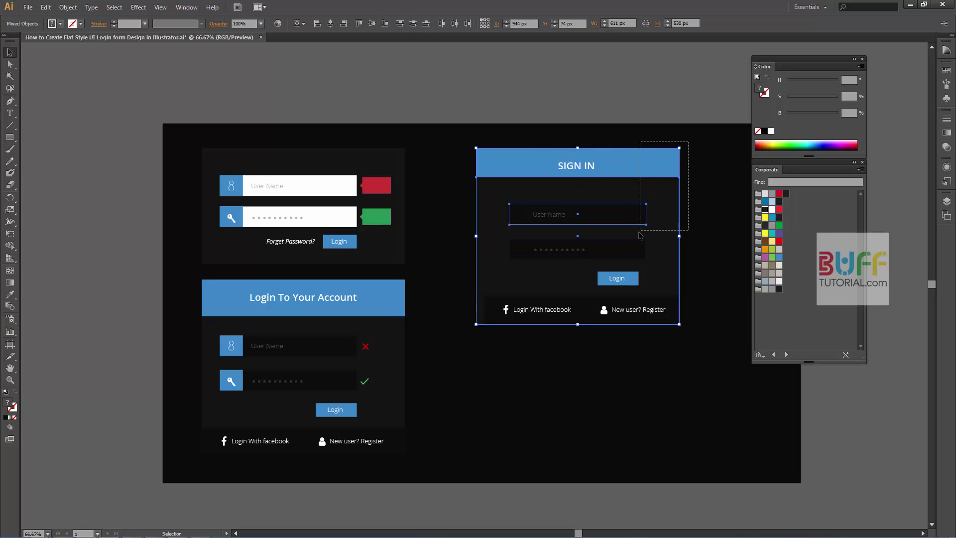
{"action": "left_click_drag", "start_coordinate": [640, 235], "coordinate": [642, 251]}
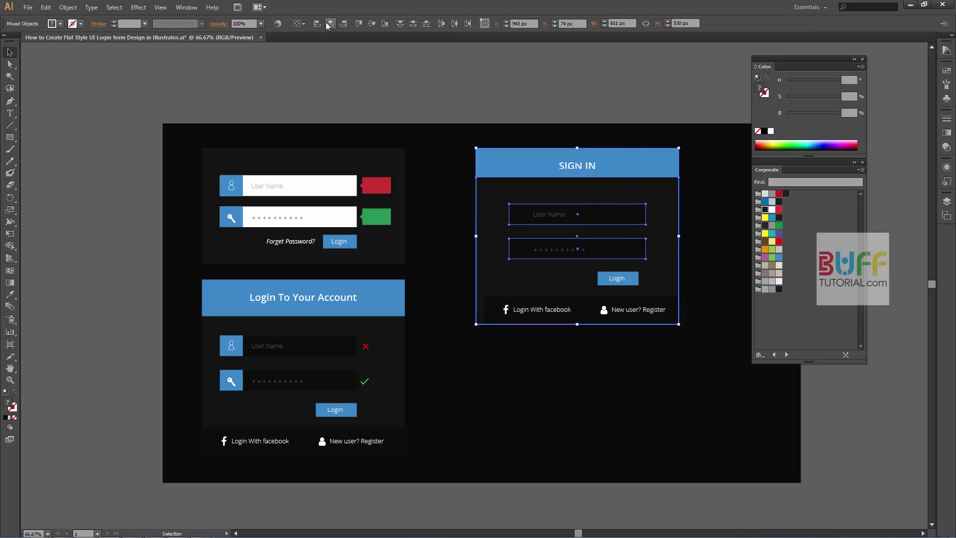
{"action": "key", "text": "ctrl+shift+a"}
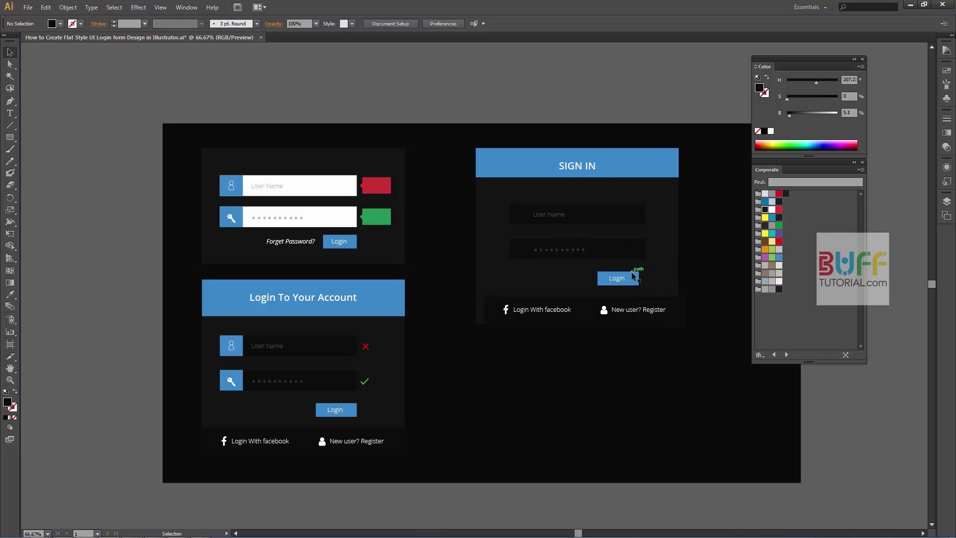
- Replace the password dots with a copy of the User Name text reading 'Password'
{"action": "scroll", "coordinate": [632, 276], "scroll_direction": "up", "scroll_amount": 1}
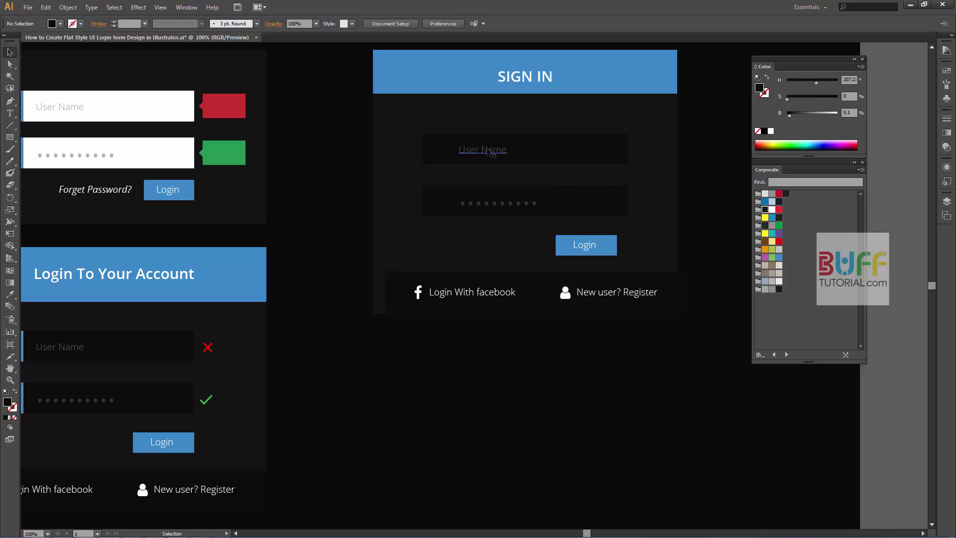
{"action": "left_click", "coordinate": [483, 149]}
{"action": "left_click", "coordinate": [496, 197]}
{"action": "double_click", "coordinate": [496, 197]}
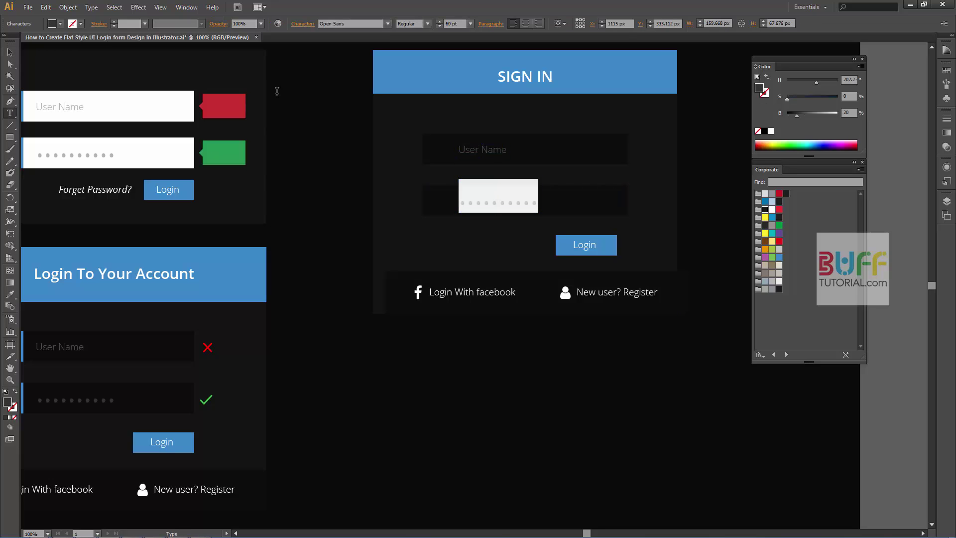
{"action": "key", "text": "BackSpace"}
{"action": "left_click", "coordinate": [483, 149]}
{"action": "left_click_drag", "start_coordinate": [482, 149], "coordinate": [495, 204]}
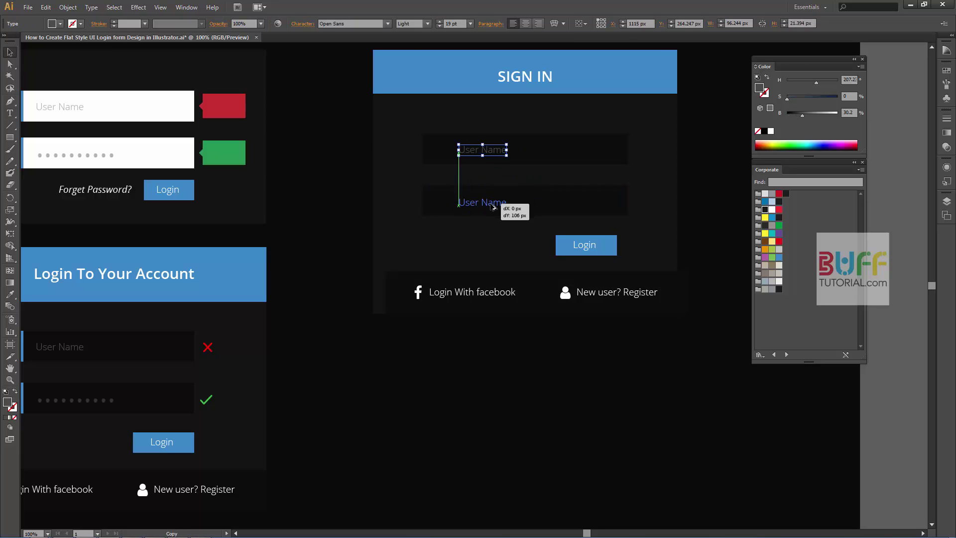
{"action": "double_click", "coordinate": [494, 204]}
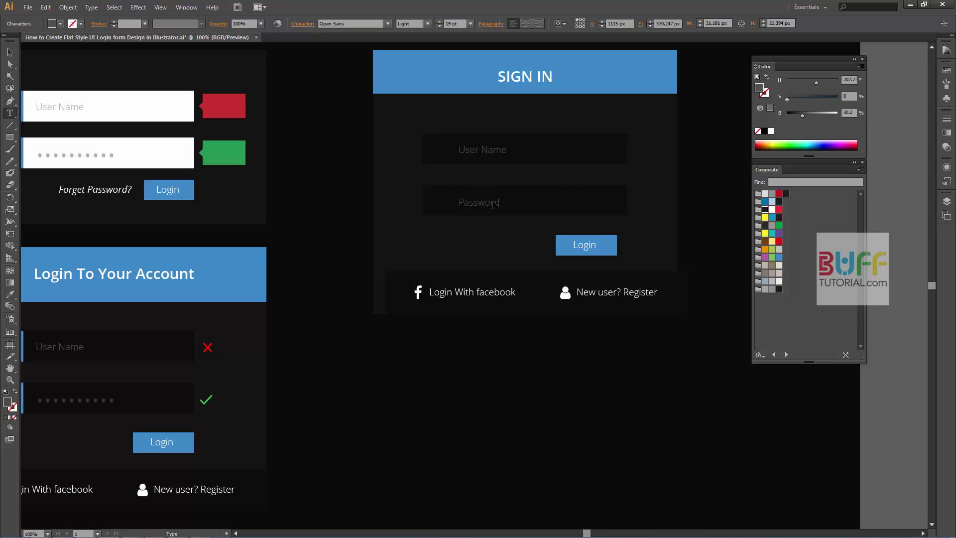
{"action": "left_click", "coordinate": [8, 51]}
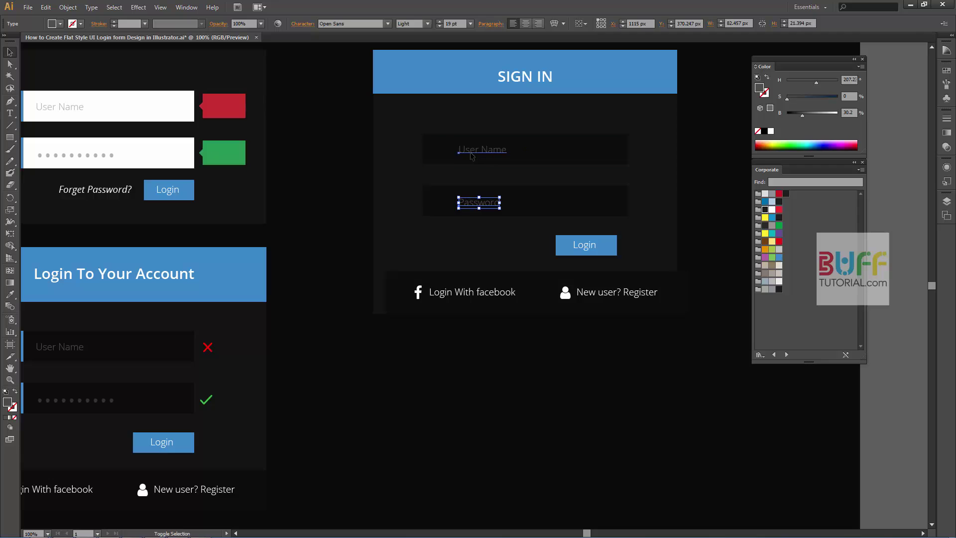
- Make both placeholder texts grey and centre them within the card
{"action": "left_click", "coordinate": [471, 156], "text": "shift"}
{"action": "left_click", "coordinate": [60, 24]}
{"action": "left_click", "coordinate": [40, 69]}
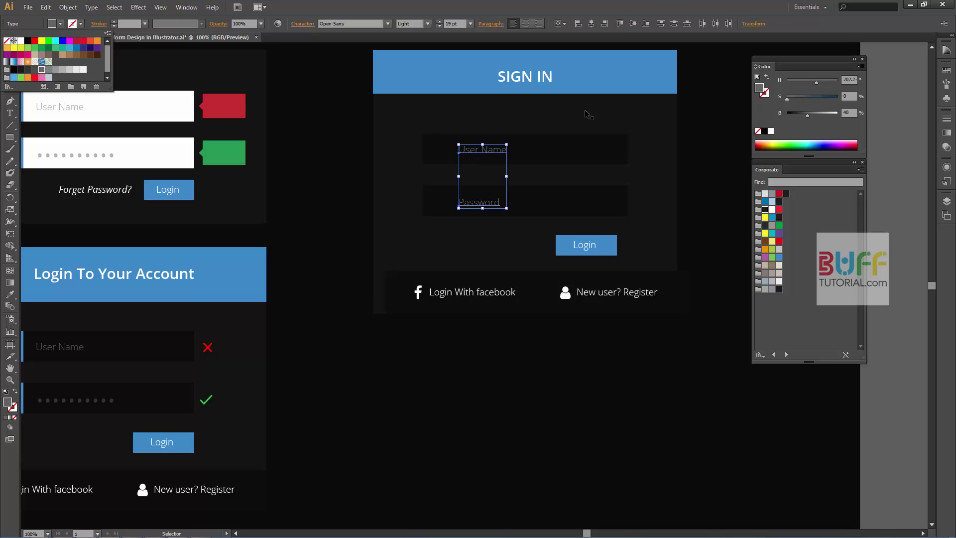
{"action": "left_click", "coordinate": [618, 156], "text": "shift"}
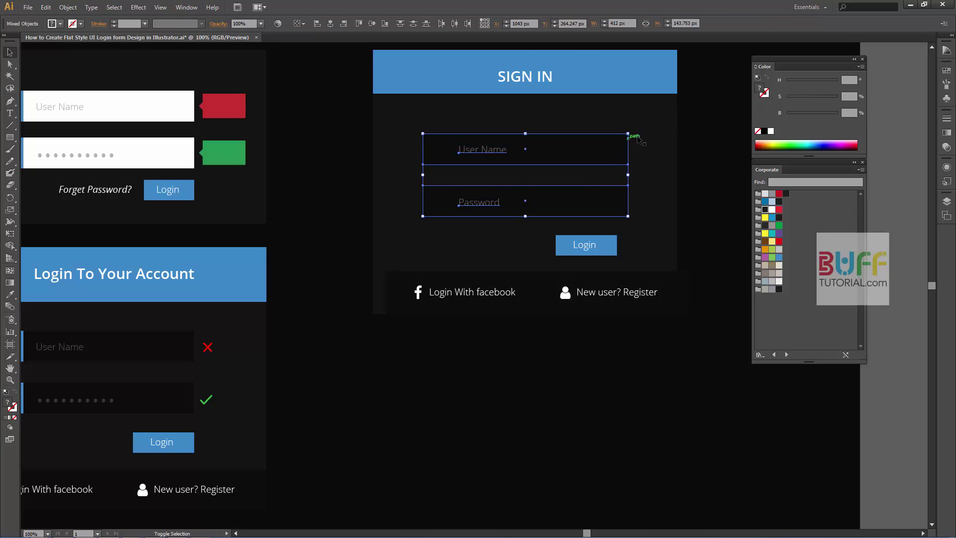
{"action": "left_click", "coordinate": [613, 81], "text": "shift"}
{"action": "left_click", "coordinate": [331, 24]}
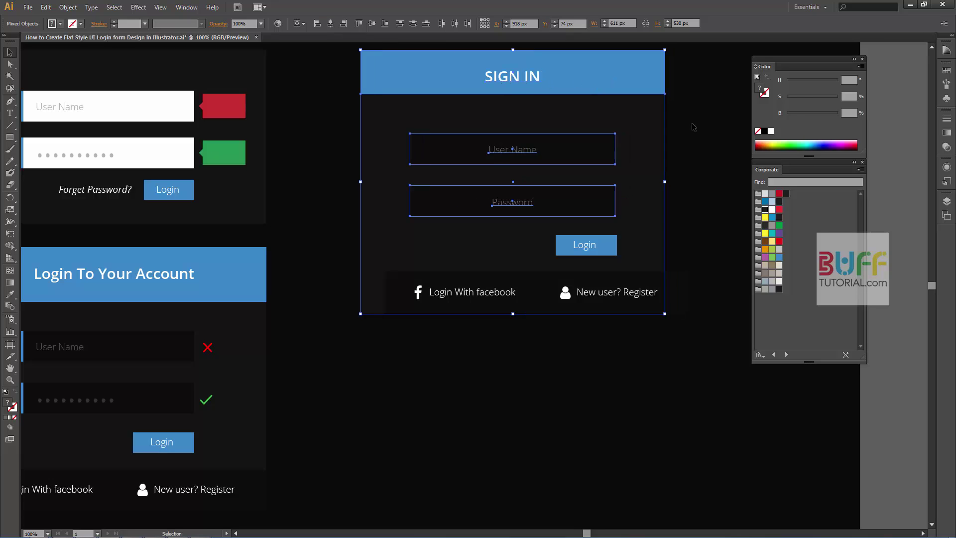
{"action": "left_click", "coordinate": [697, 131]}
- Raise the Login button slightly and shift the facebook/register bar left to centre it
{"action": "left_click", "coordinate": [607, 245]}
{"action": "scroll", "coordinate": [611, 246], "scroll_direction": "up", "scroll_amount": 3}
{"action": "left_click", "coordinate": [572, 243], "text": "shift"}
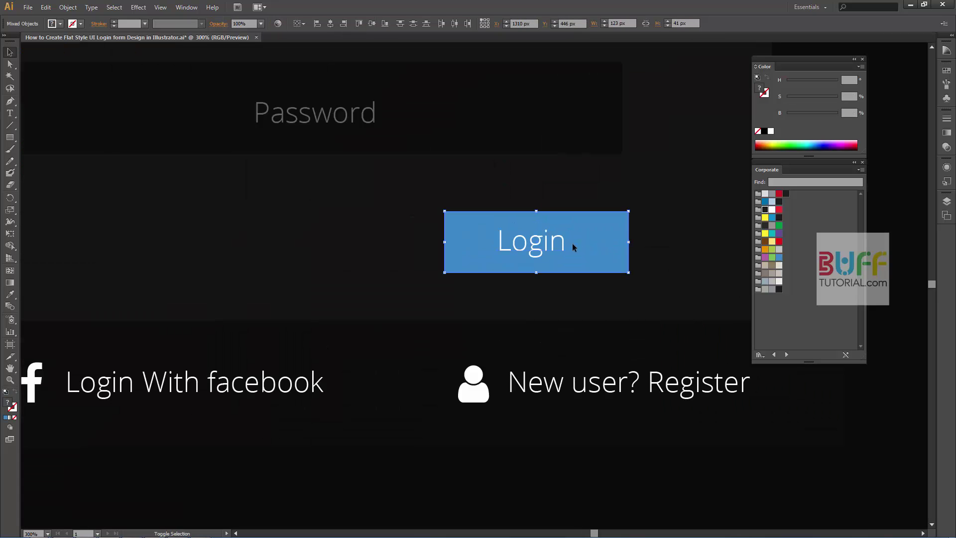
{"action": "left_click_drag", "start_coordinate": [593, 243], "coordinate": [584, 221]}
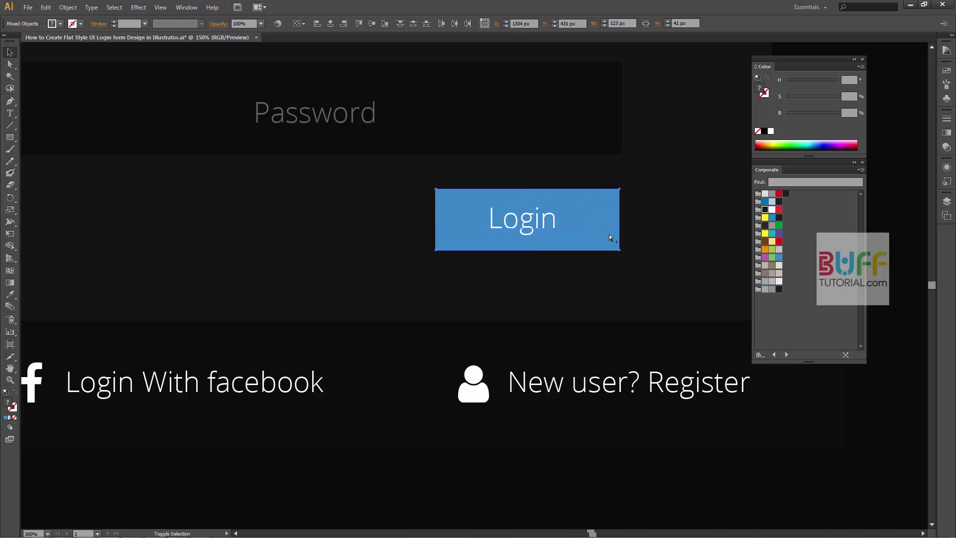
{"action": "scroll", "coordinate": [704, 235], "scroll_direction": "down", "scroll_amount": 3}
{"action": "left_click_drag", "start_coordinate": [524, 260], "coordinate": [520, 263]}
- Ungroup the bottom bar, delete the Register link and Facebook icon, leaving 'Login With'
{"action": "key", "text": "ctrl+shift+a"}
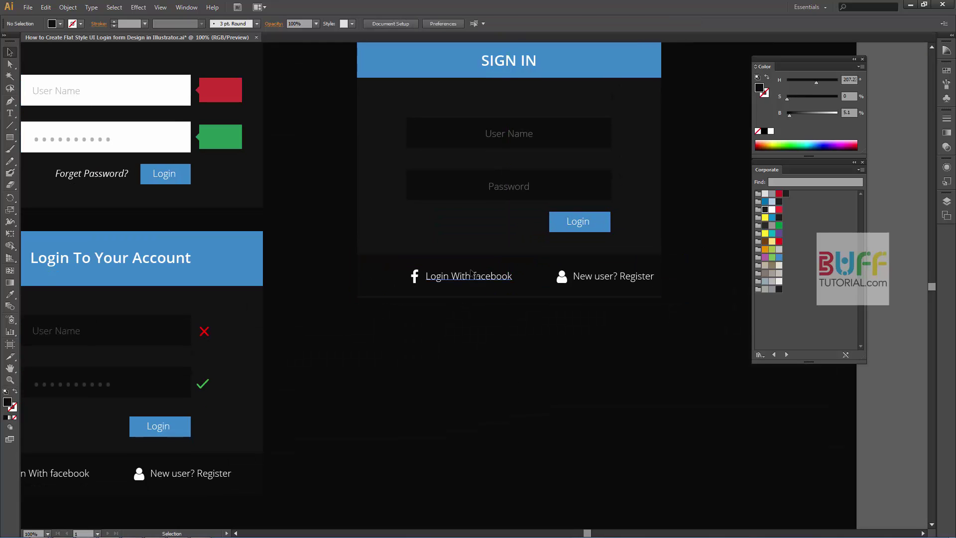
{"action": "left_click", "coordinate": [474, 279]}
{"action": "left_click", "coordinate": [604, 306]}
{"action": "left_click", "coordinate": [614, 278]}
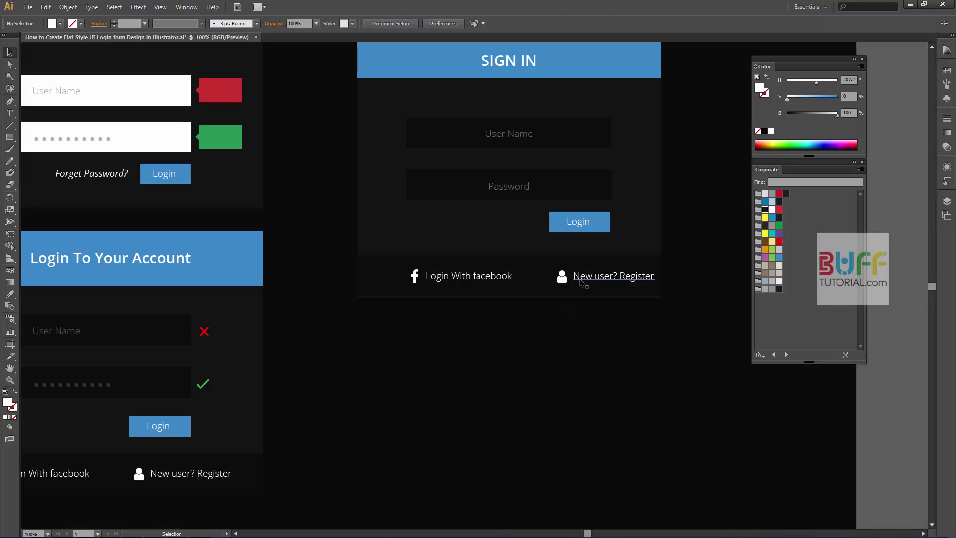
{"action": "right_click", "coordinate": [577, 277]}
{"action": "left_click", "coordinate": [566, 269]}
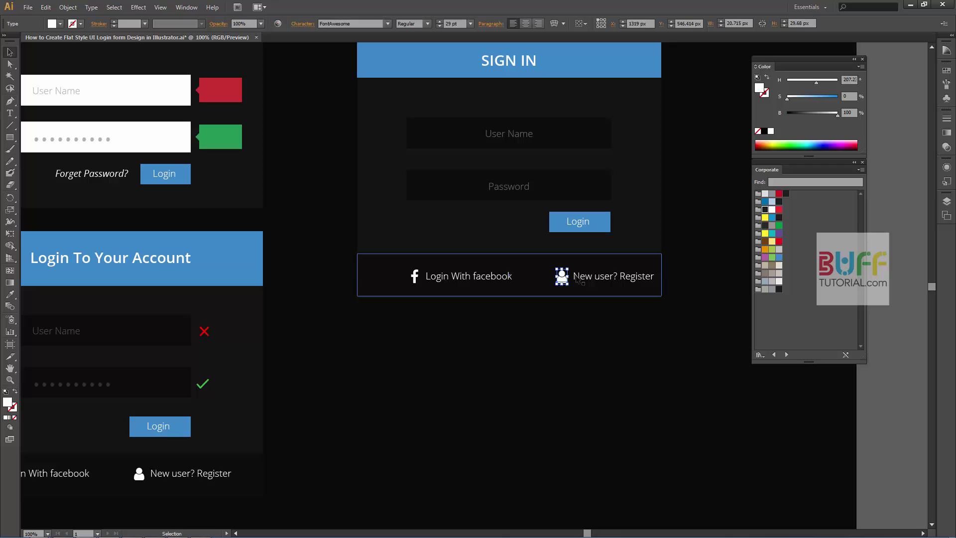
{"action": "key", "text": "Delete"}
{"action": "left_click", "coordinate": [415, 277]}
{"action": "key", "text": "Delete"}
{"action": "double_click", "coordinate": [466, 276]}
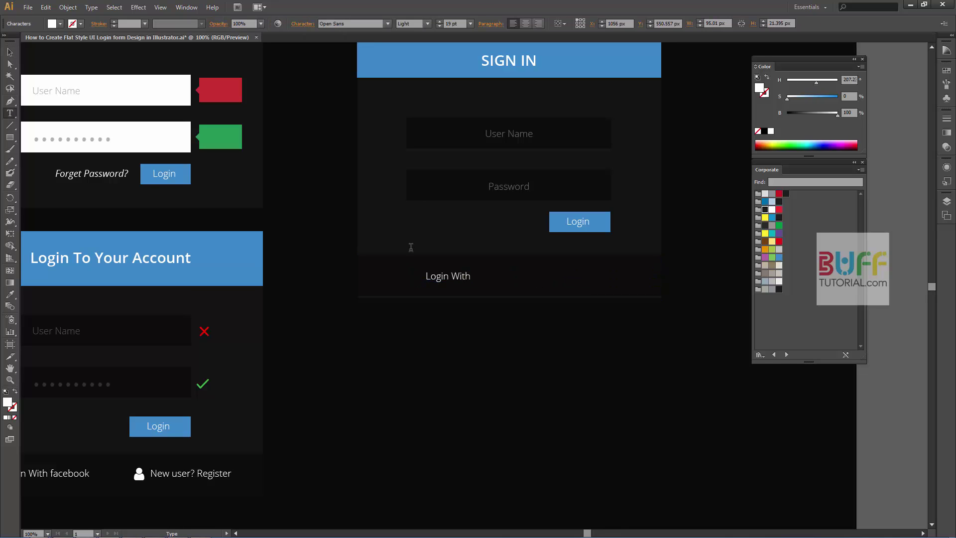
{"action": "key", "text": "Escape"}
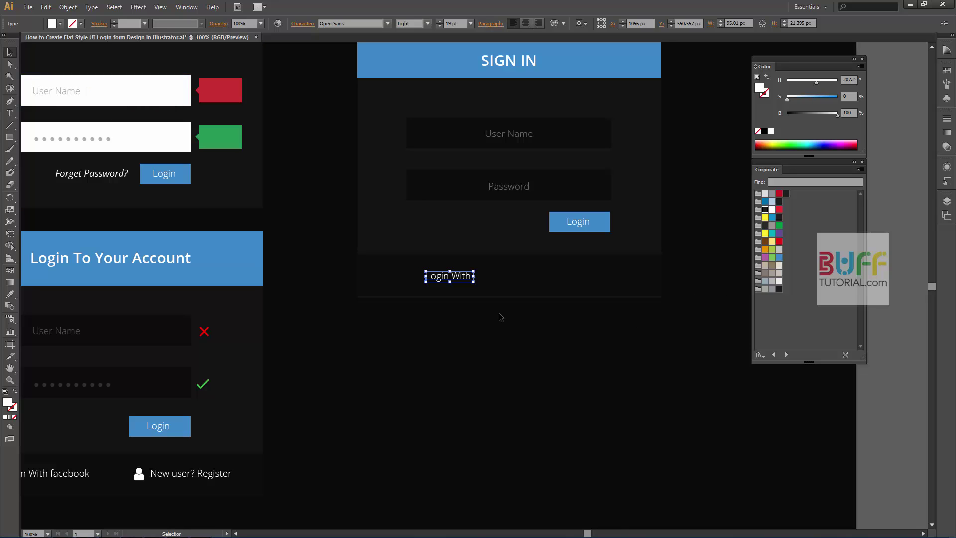
- Add a 30 pt FontAwesome Facebook glyph after 'Login With', aligned vertically with it
{"action": "left_click", "coordinate": [493, 326]}
{"action": "left_click", "coordinate": [462, 277]}
{"action": "left_click_drag", "start_coordinate": [463, 276], "coordinate": [518, 277]}
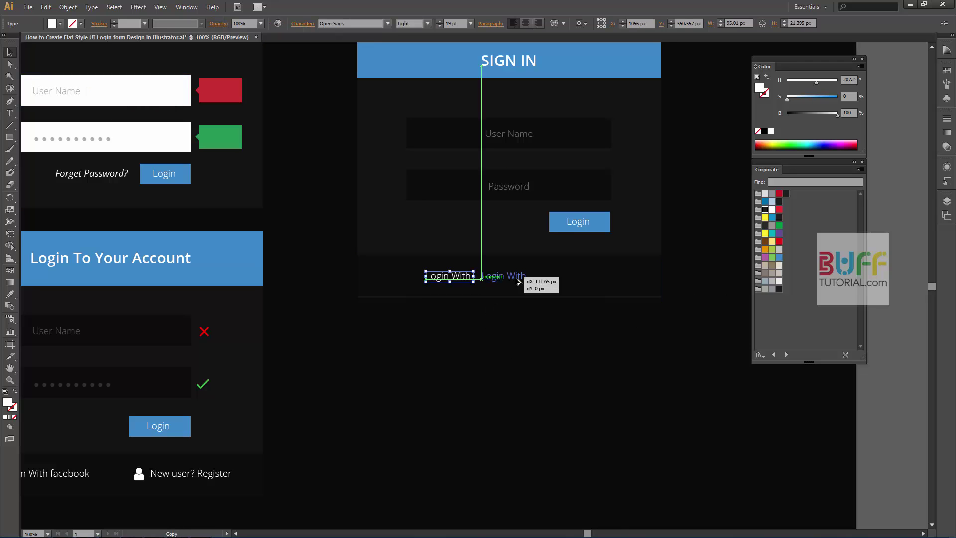
{"action": "double_click", "coordinate": [503, 276]}
{"action": "key", "text": "ctrl+v"}
{"action": "key", "text": "Escape"}
{"action": "left_click", "coordinate": [356, 24]}
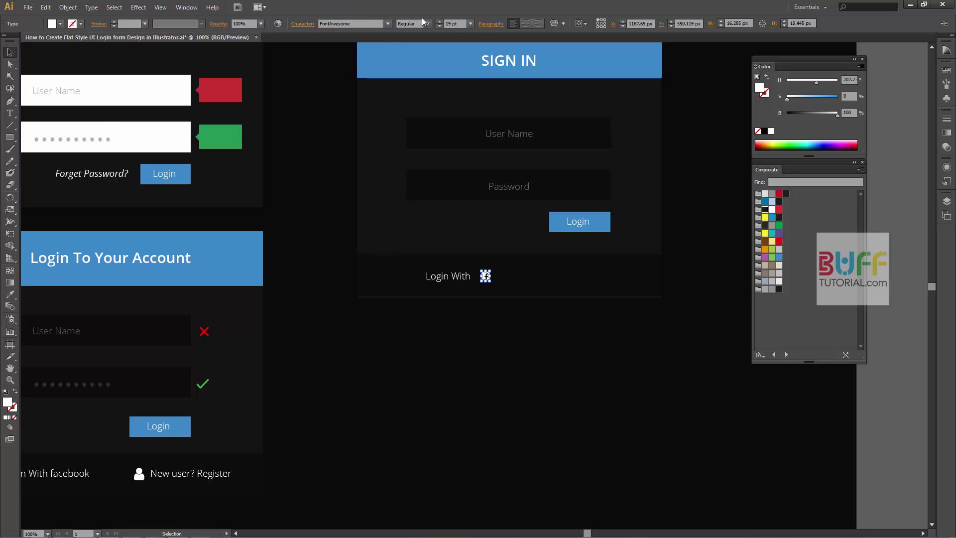
{"action": "type", "text": "30"}
{"action": "key", "text": "Return"}
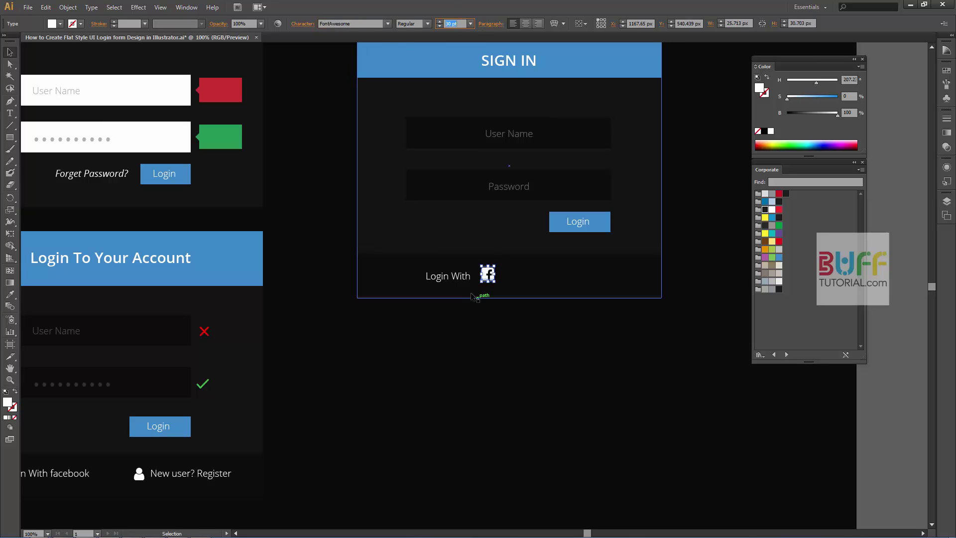
{"action": "left_click", "coordinate": [465, 286]}
{"action": "left_click", "coordinate": [488, 274], "text": "shift"}
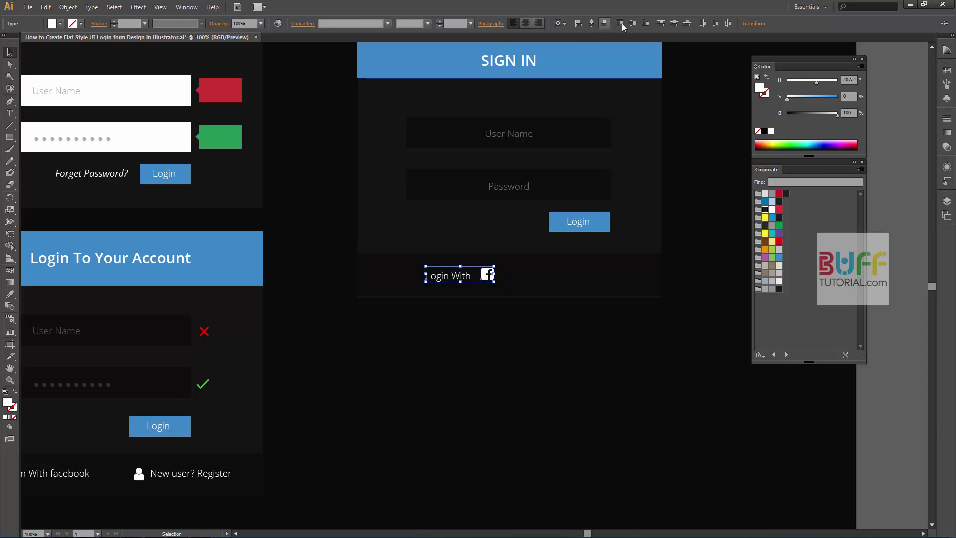
{"action": "left_click", "coordinate": [533, 335]}
{"action": "scroll", "coordinate": [533, 335], "scroll_direction": "up", "scroll_amount": 1}
- Add Twitter and Google+ glyphs after Facebook and colour the icons the Login button's blue
{"action": "left_click", "coordinate": [470, 260]}
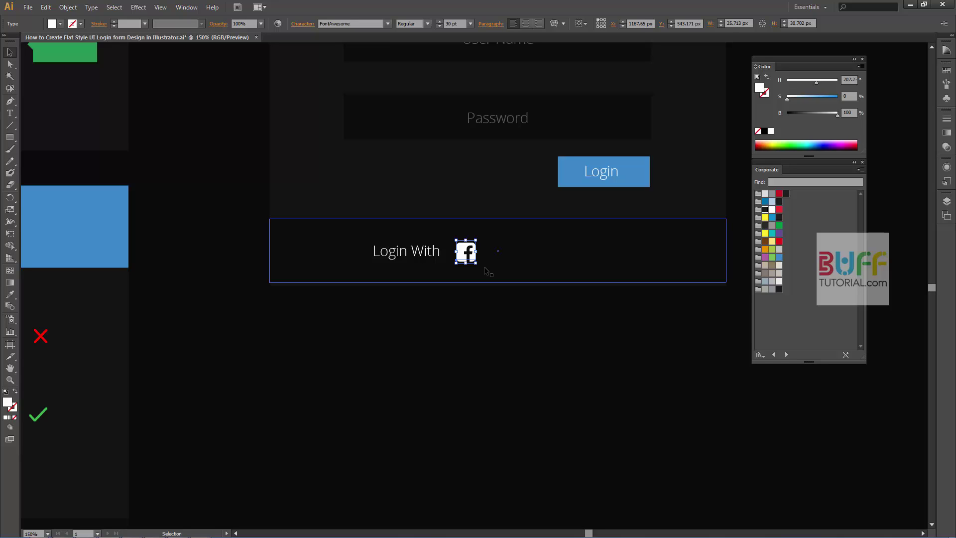
{"action": "left_click_drag", "start_coordinate": [478, 262], "coordinate": [506, 262]}
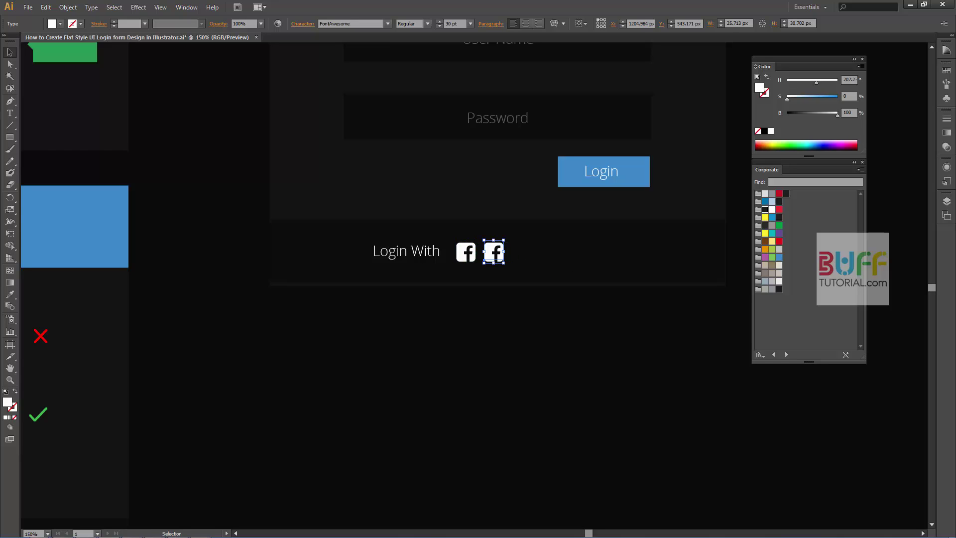
{"action": "key", "text": "t"}
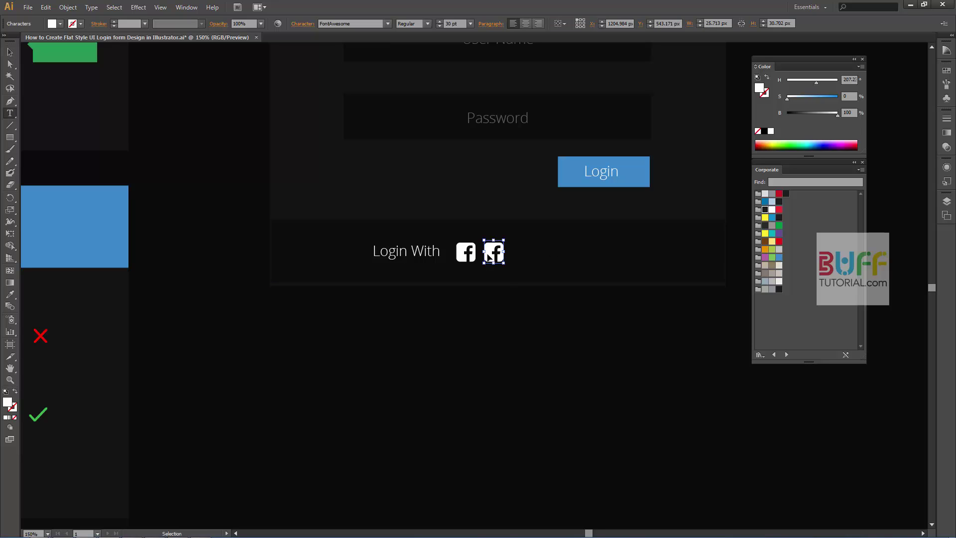
{"action": "left_click", "coordinate": [10, 52]}
{"action": "left_click", "coordinate": [493, 251]}
{"action": "left_click_drag", "start_coordinate": [492, 251], "coordinate": [525, 251]}
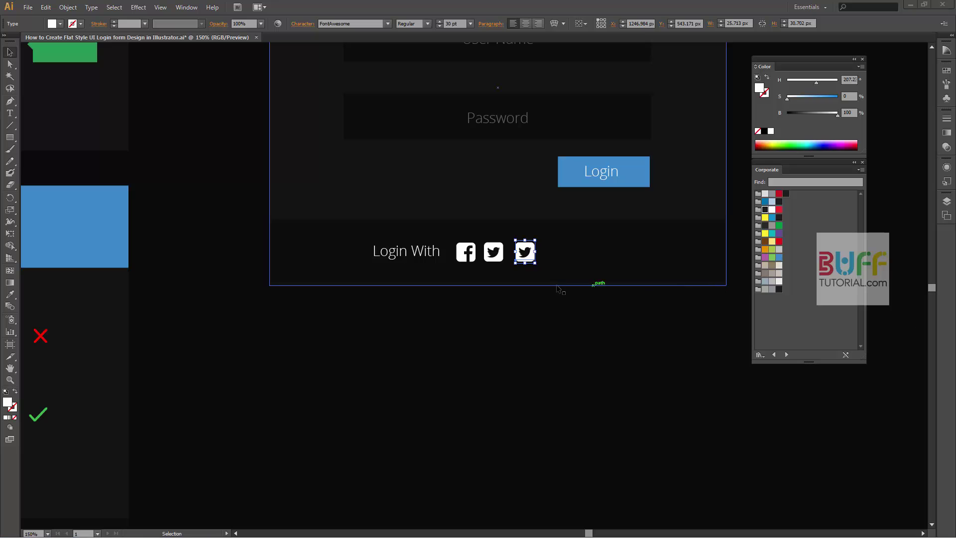
{"action": "left_click", "coordinate": [538, 319]}
{"action": "double_click", "coordinate": [524, 251]}
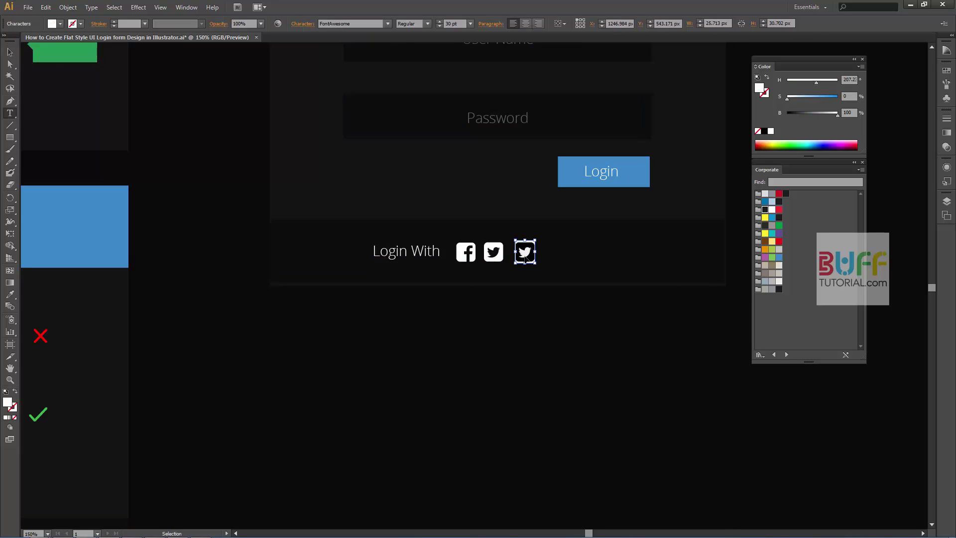
{"action": "key", "text": "ctrl+v"}
{"action": "left_click", "coordinate": [10, 53]}
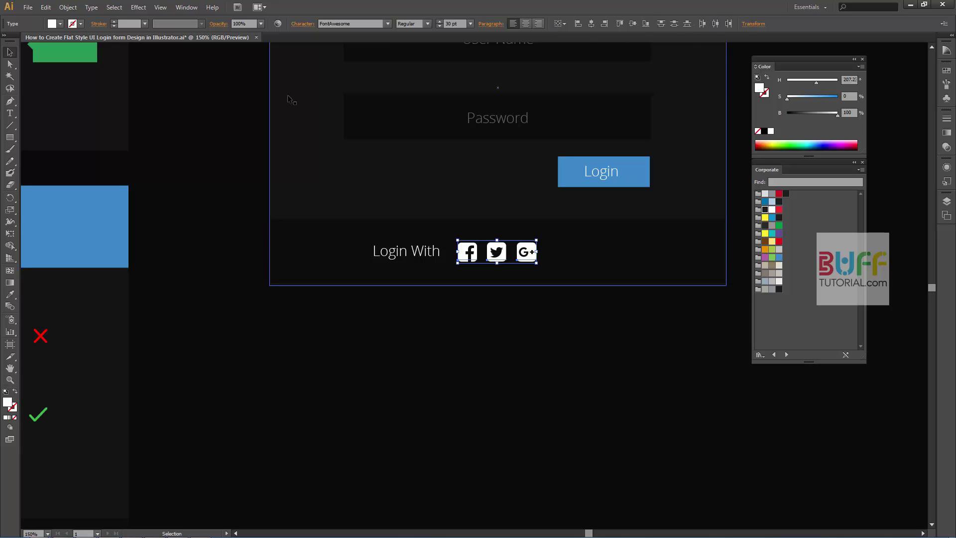
{"action": "key", "text": "i"}
{"action": "left_click", "coordinate": [617, 164]}
{"action": "key", "text": "v"}
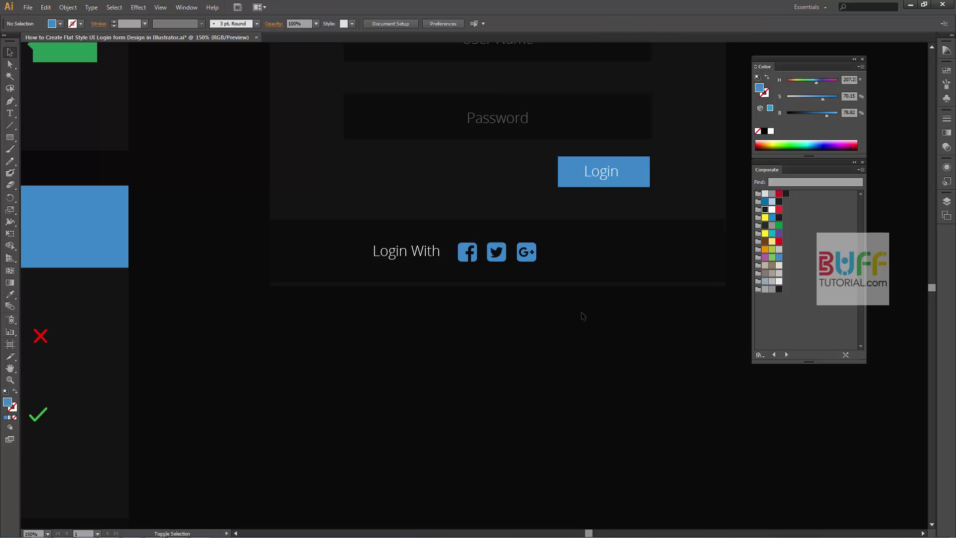
- Resize the bottom bar's background rectangle to fit the Login With row
{"action": "key", "text": "ctrl+1"}
{"action": "left_click_drag", "start_coordinate": [424, 370], "coordinate": [587, 277]}
{"action": "left_click", "coordinate": [588, 278], "text": "shift"}
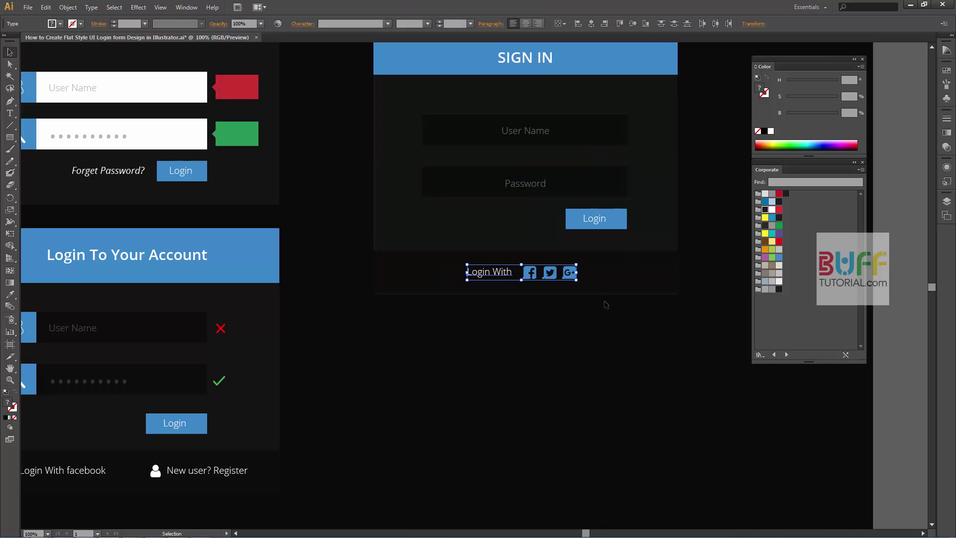
{"action": "left_click", "coordinate": [640, 314]}
{"action": "left_click", "coordinate": [526, 291]}
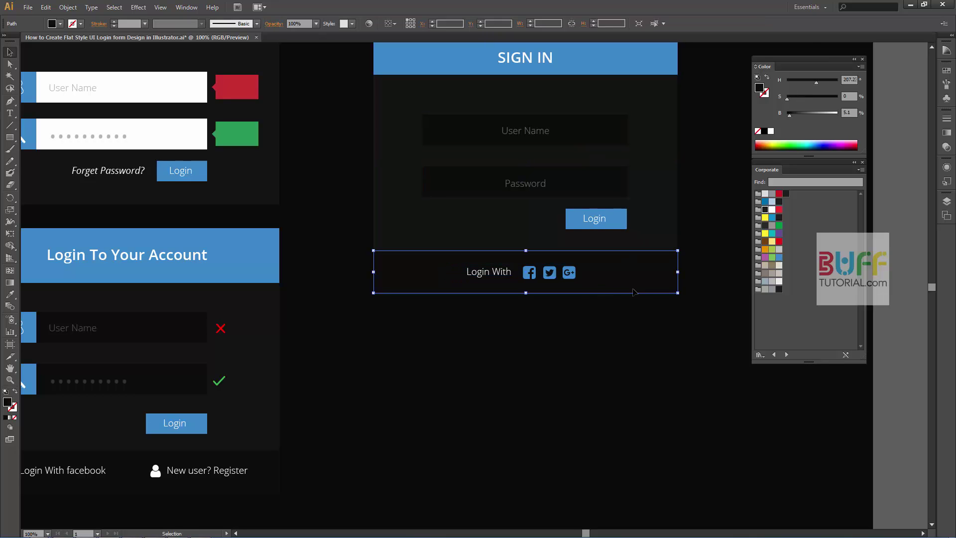
{"action": "key", "text": "ctrl+plus"}
{"action": "key", "text": "ctrl+plus"}
{"action": "left_click_drag", "start_coordinate": [511, 268], "coordinate": [514, 273]}
{"action": "left_click", "coordinate": [531, 342]}
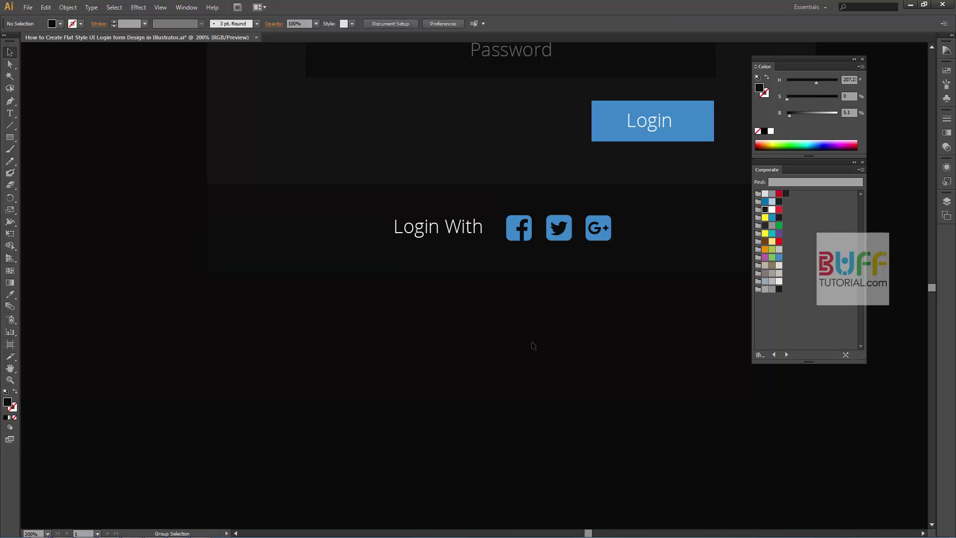
{"action": "key", "text": "ctrl+minus"}
{"action": "key", "text": "ctrl+minus"}
{"action": "key", "text": "ctrl+minus"}
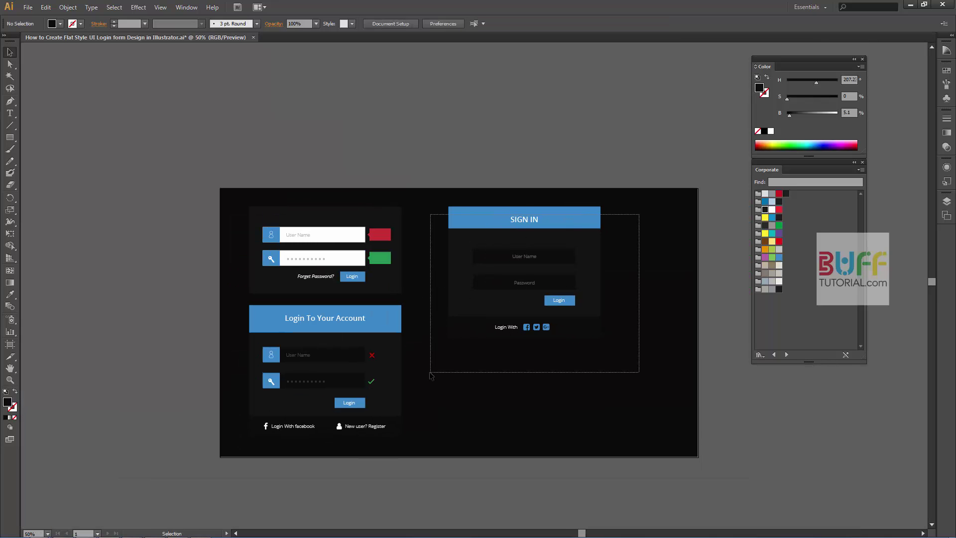
- Nudge the whole SIGN IN panel slightly to the right
{"action": "left_click_drag", "start_coordinate": [522, 290], "coordinate": [430, 375]}
{"action": "key", "text": "shift+Right"}
{"action": "key", "text": "shift+Right"}
{"action": "key", "text": "shift+Right"}
{"action": "key", "text": "shift+Right"}
{"action": "key", "text": "shift+Right"}
{"action": "key", "text": "shift+Right"}
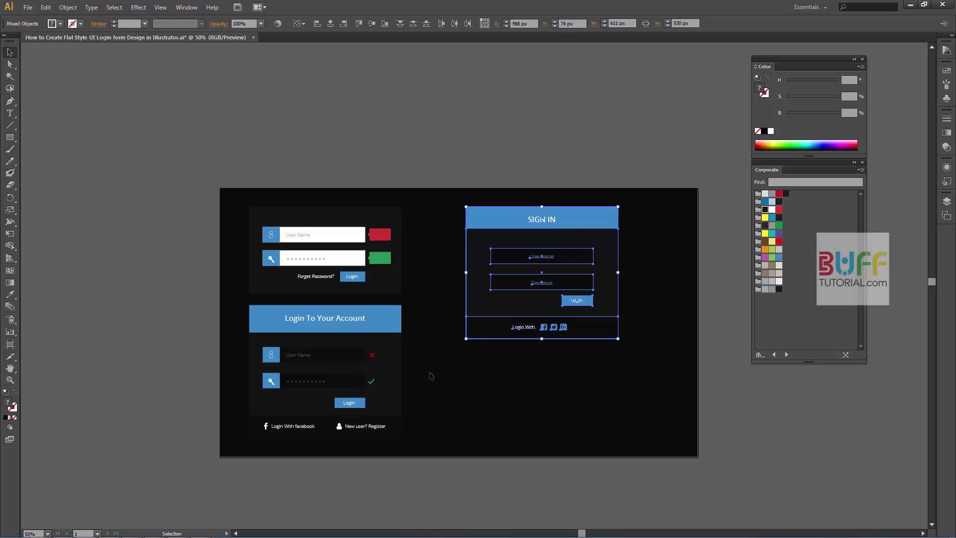
{"action": "left_click", "coordinate": [431, 375]}
{"action": "key", "text": "ctrl+plus"}
{"action": "left_click_drag", "start_coordinate": [553, 412], "coordinate": [535, 375]}
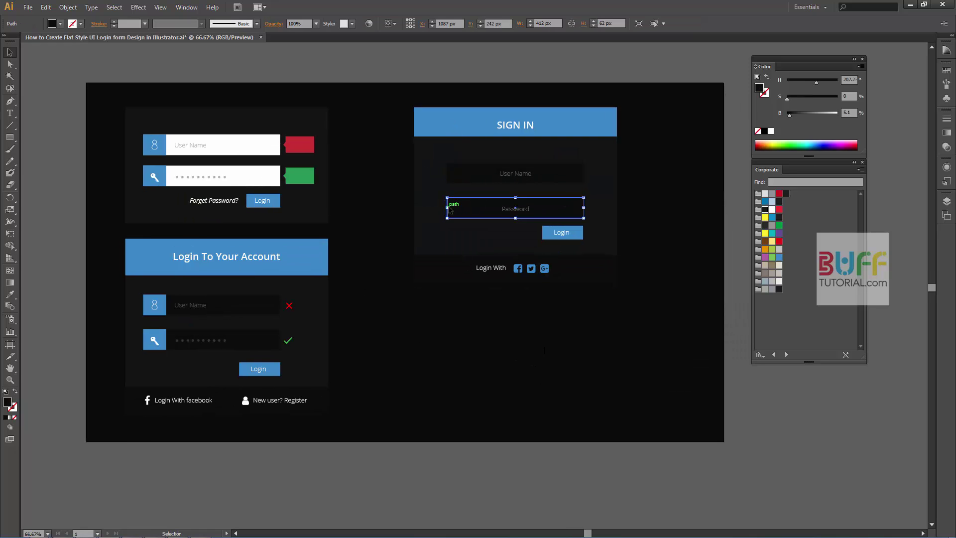
- Duplicate the panel background and reshape it into a 1081×198 px bar below the forms
{"action": "left_click_drag", "start_coordinate": [433, 209], "coordinate": [431, 401]}
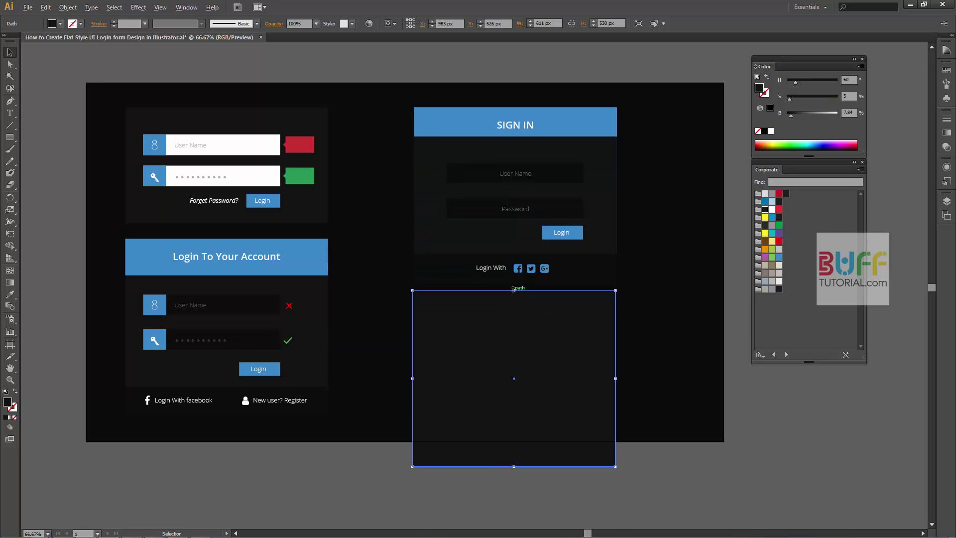
{"action": "left_click_drag", "start_coordinate": [513, 288], "coordinate": [513, 386]}
{"action": "key", "text": "ctrl+z"}
{"action": "left_click_drag", "start_coordinate": [514, 465], "coordinate": [513, 362]}
{"action": "mouse_move", "coordinate": [612, 326]}
{"action": "left_mouse_down"}
{"action": "mouse_move", "coordinate": [535, 355]}
{"action": "mouse_move", "coordinate": [650, 365]}
{"action": "left_mouse_up"}
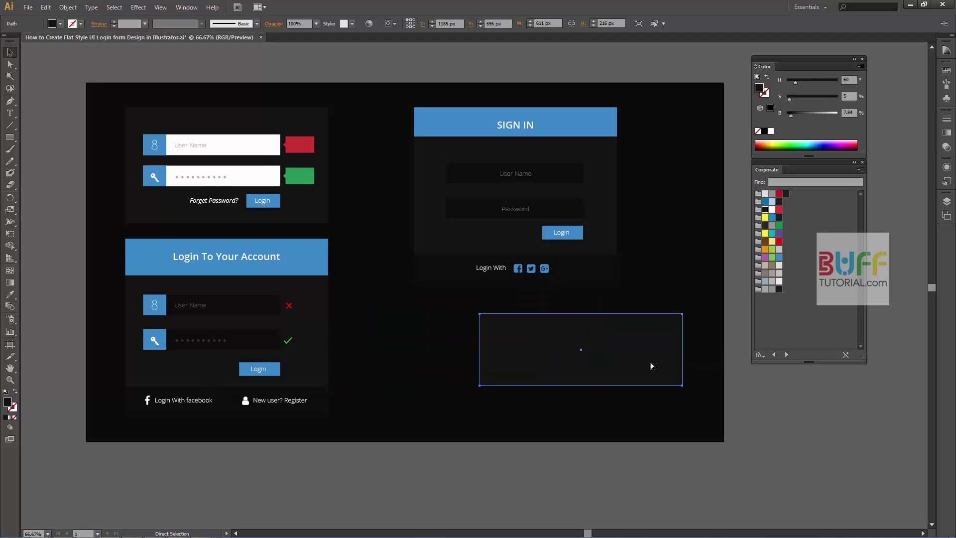
{"action": "key", "text": "ctrl+z"}
{"action": "left_click_drag", "start_coordinate": [538, 354], "coordinate": [694, 354]}
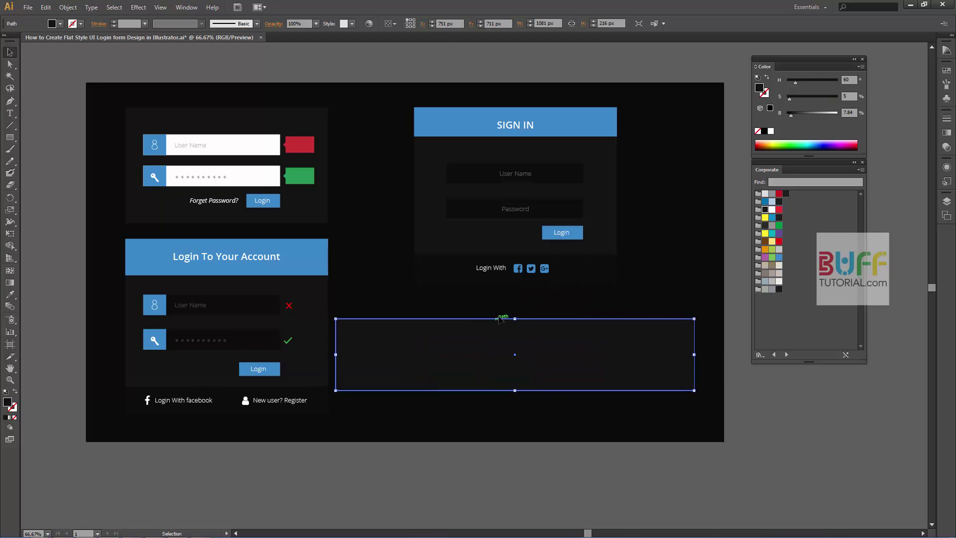
{"action": "left_click_drag", "start_coordinate": [514, 318], "coordinate": [514, 326]}
{"action": "left_click_drag", "start_coordinate": [589, 368], "coordinate": [597, 368]}
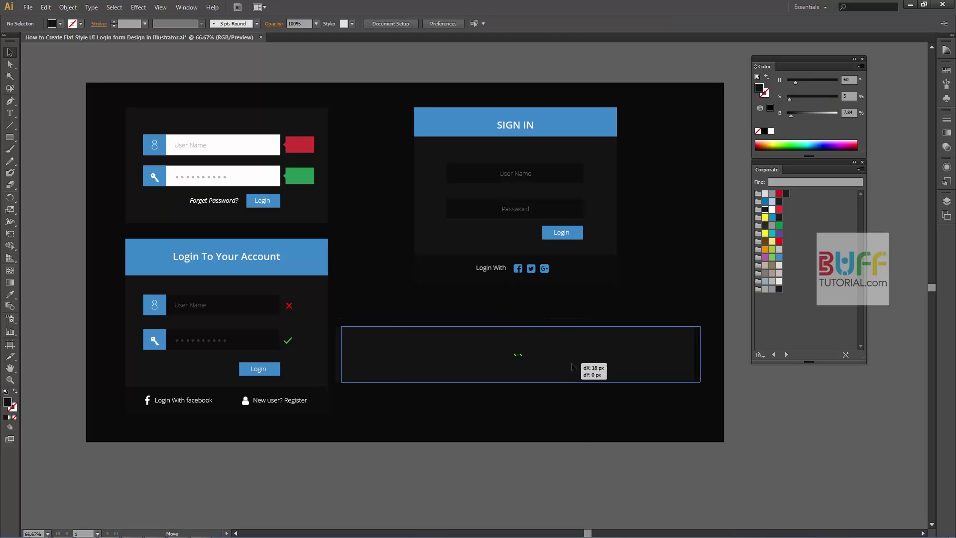
{"action": "left_click", "coordinate": [580, 391]}
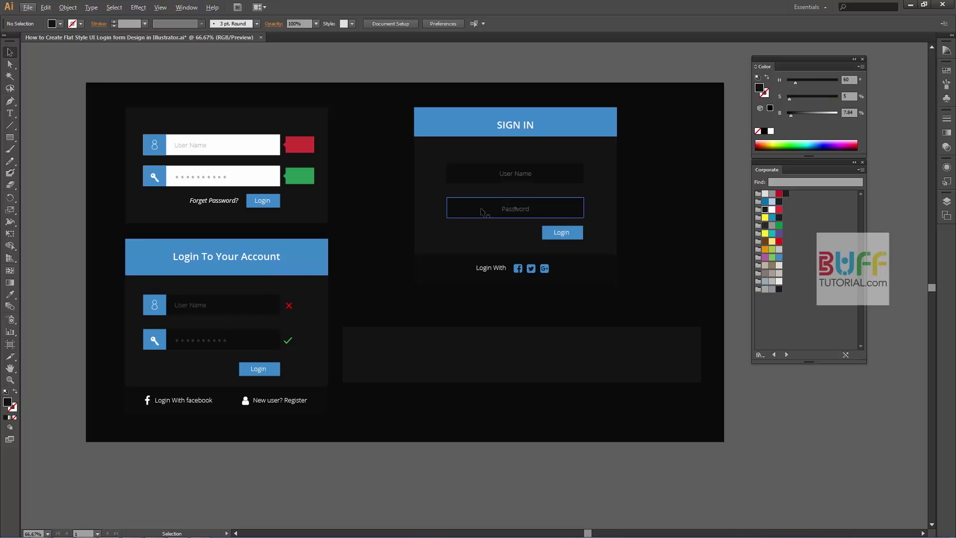
- Copy the lower form's two input rows onto the new bar
{"action": "key", "text": "ctrl+plus"}
{"action": "key", "text": "ctrl+minus"}
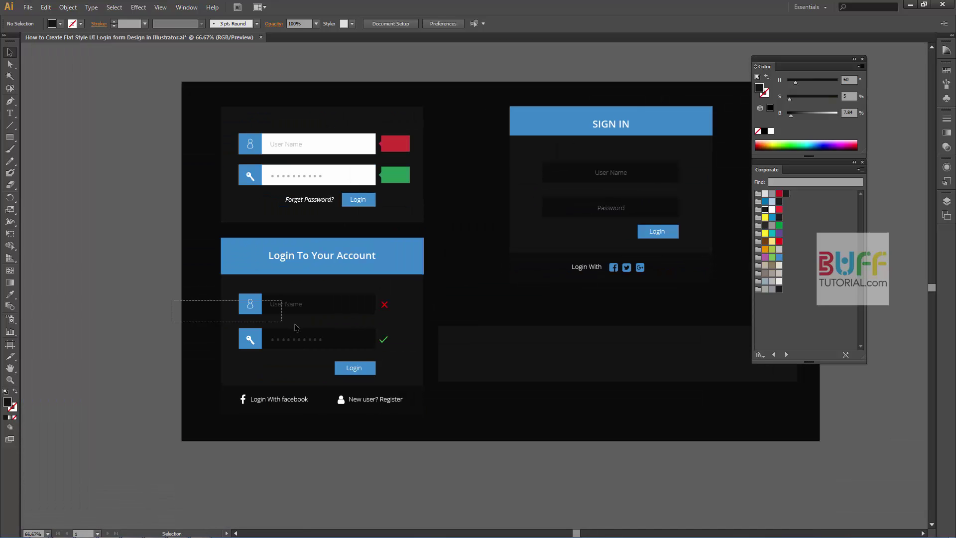
{"action": "left_click_drag", "start_coordinate": [181, 300], "coordinate": [351, 357]}
{"action": "mouse_move", "coordinate": [273, 319]}
{"action": "left_mouse_down"}
{"action": "mouse_move", "coordinate": [482, 356]}
{"action": "mouse_move", "coordinate": [481, 387]}
{"action": "left_mouse_up"}
- Send the bar backward, place the password row beside User Name and narrow both rows
{"action": "left_click", "coordinate": [462, 366]}
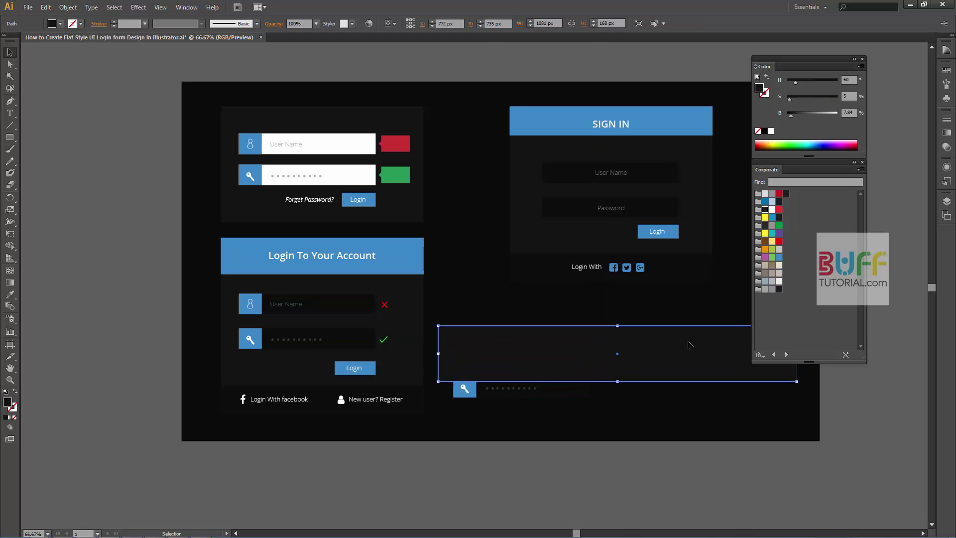
{"action": "key", "text": "ctrl+bracketleft"}
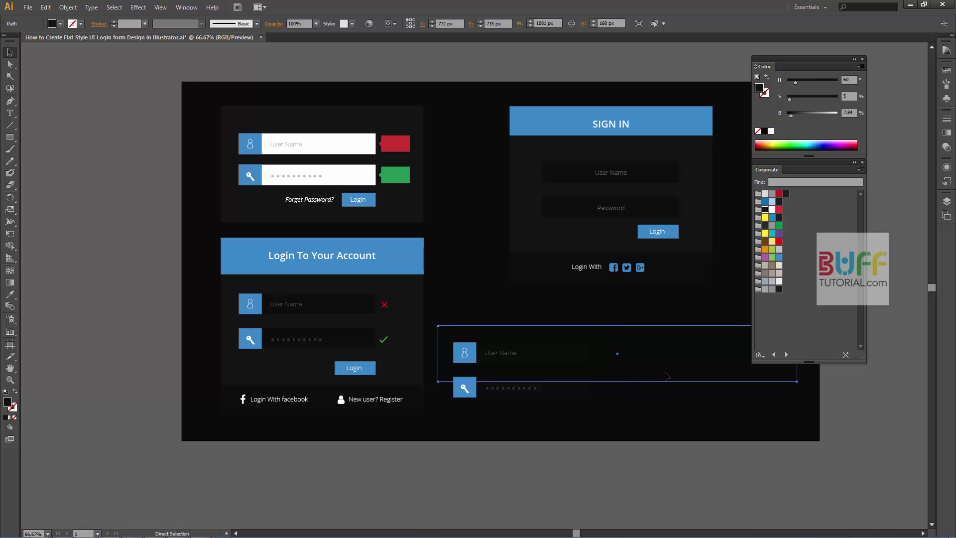
{"action": "left_click_drag", "start_coordinate": [440, 423], "coordinate": [475, 412]}
{"action": "left_click_drag", "start_coordinate": [613, 391], "coordinate": [610, 391]}
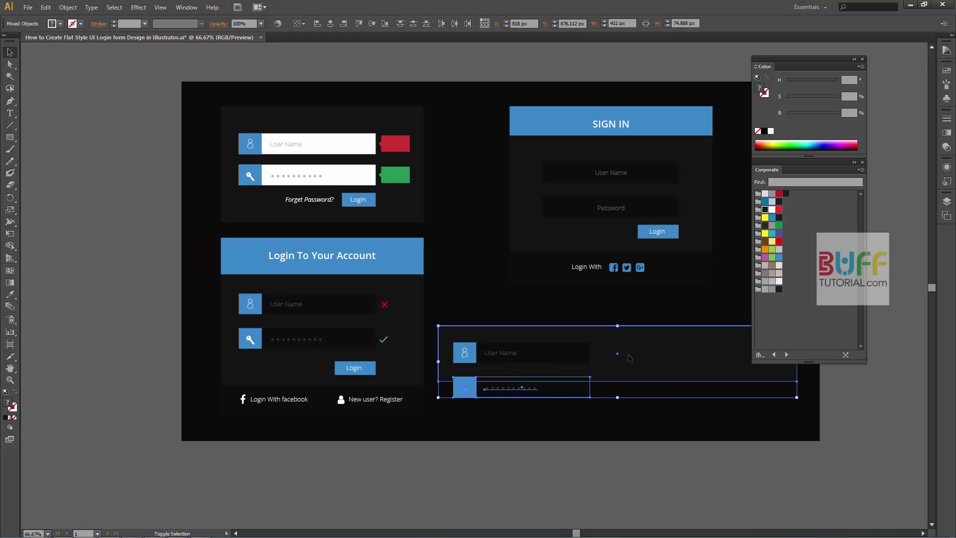
{"action": "left_click", "coordinate": [629, 356], "text": "shift"}
{"action": "left_click_drag", "start_coordinate": [517, 390], "coordinate": [662, 354]}
{"action": "scroll", "coordinate": [585, 393], "scroll_direction": "right", "scroll_amount": 2}
{"action": "left_click", "coordinate": [585, 394]}
{"action": "mouse_move", "coordinate": [411, 402]}
{"action": "left_mouse_down"}
{"action": "mouse_move", "coordinate": [642, 333]}
{"action": "mouse_move", "coordinate": [603, 354]}
{"action": "left_mouse_up"}
{"action": "left_click", "coordinate": [614, 419]}
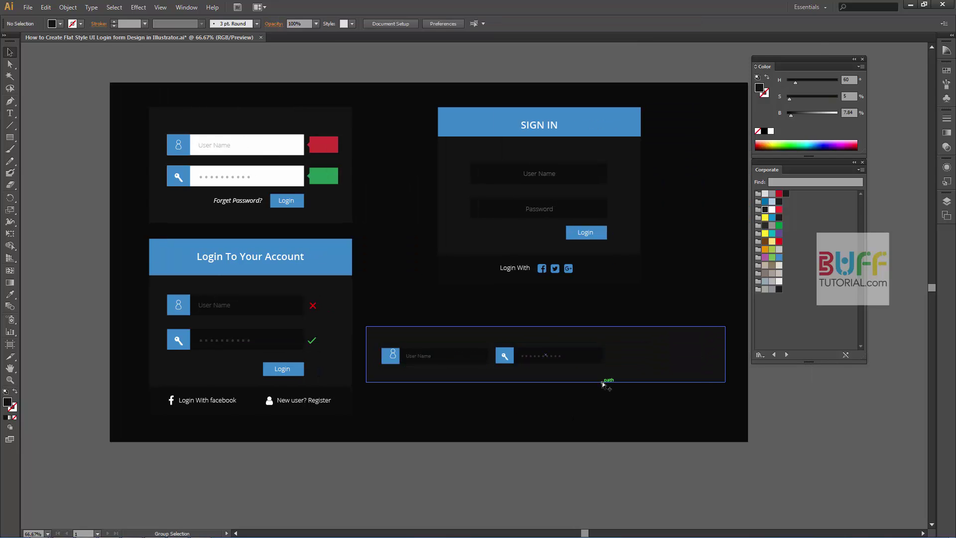
- Copy the Login button after the password field, then enlarge and centre the row in the bar
{"action": "scroll", "coordinate": [602, 381], "scroll_direction": "up", "scroll_amount": 1}
{"action": "left_click", "coordinate": [561, 158]}
{"action": "left_click_drag", "start_coordinate": [561, 162], "coordinate": [634, 345], "text": "alt"}
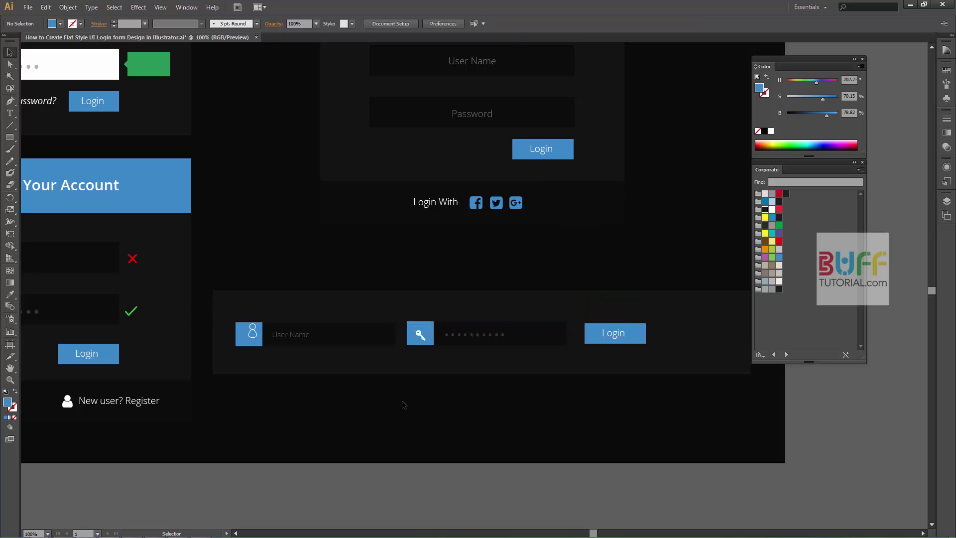
{"action": "left_click_drag", "start_coordinate": [215, 396], "coordinate": [700, 318]}
{"action": "key", "text": "shift+Right"}
{"action": "key", "text": "shift+Right"}
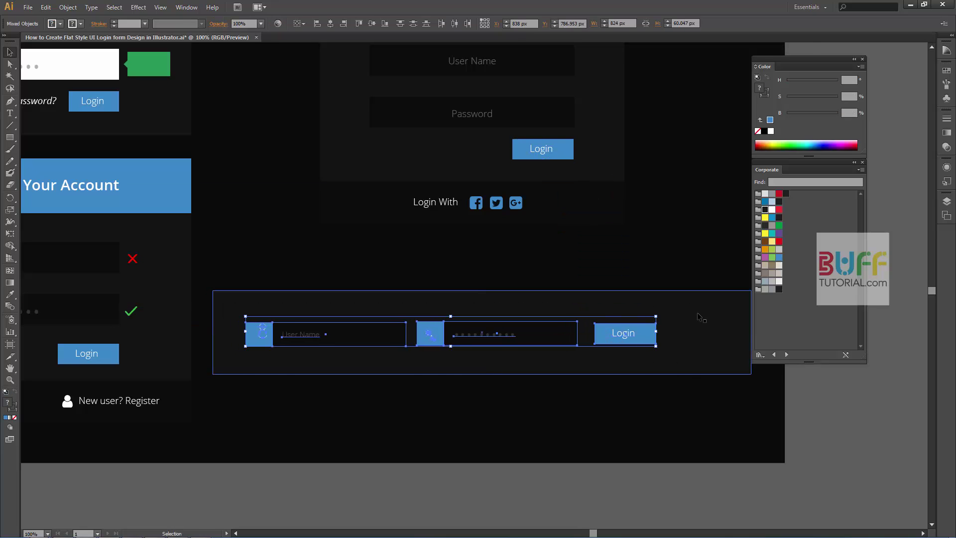
{"action": "key", "text": "shift+Left"}
{"action": "key", "text": "shift+Left"}
{"action": "key", "text": "shift+Left"}
{"action": "key", "text": "shift+Left"}
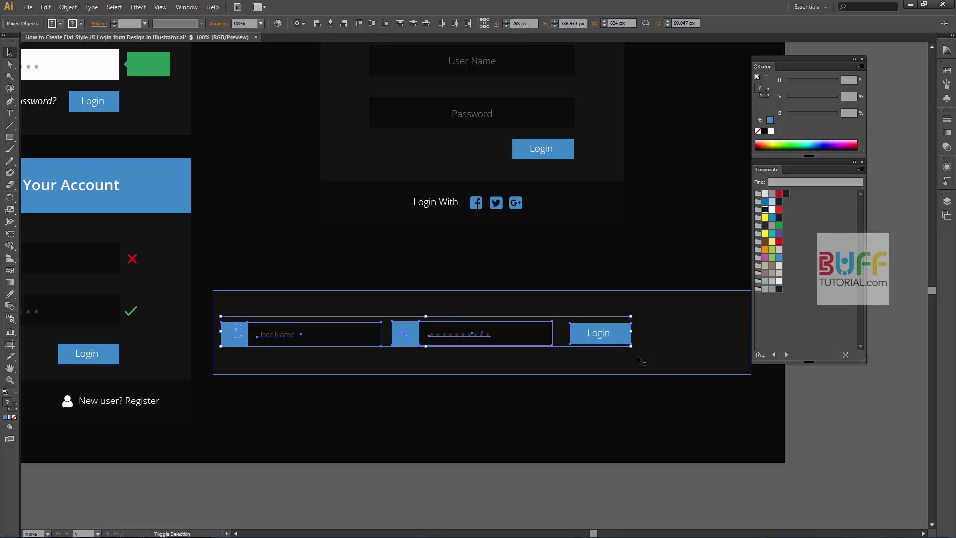
{"action": "left_click_drag", "start_coordinate": [631, 347], "coordinate": [727, 388]}
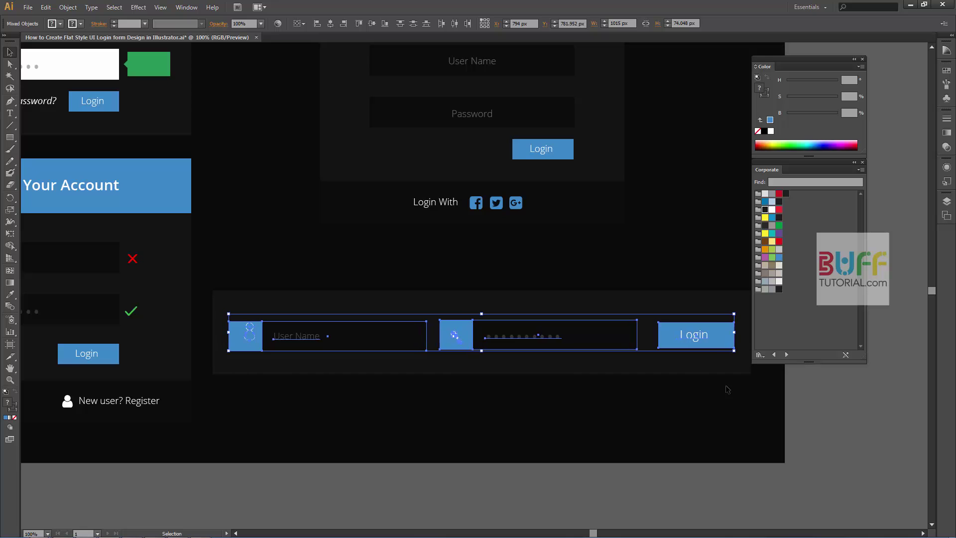
{"action": "left_click", "coordinate": [558, 324]}
{"action": "left_click", "coordinate": [535, 326], "text": "shift"}
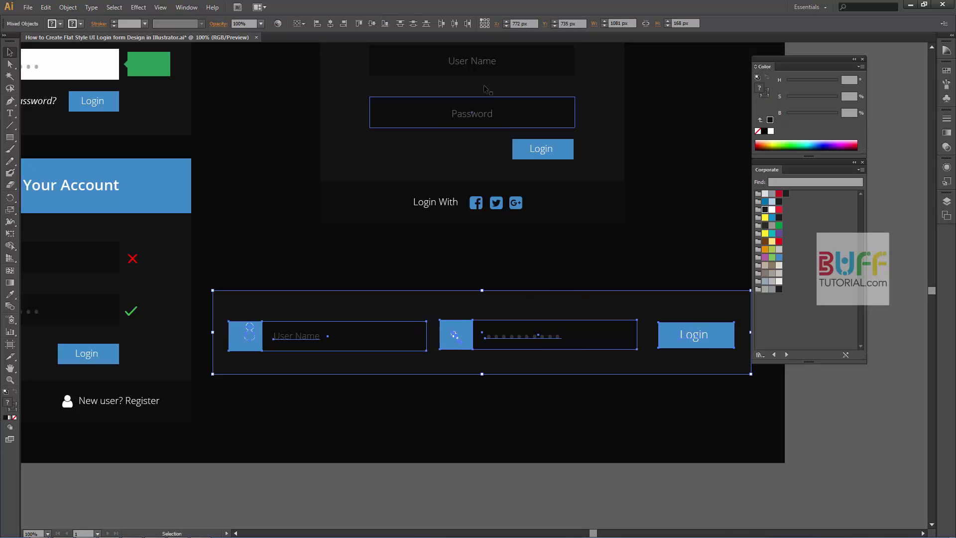
{"action": "left_click", "coordinate": [537, 271]}
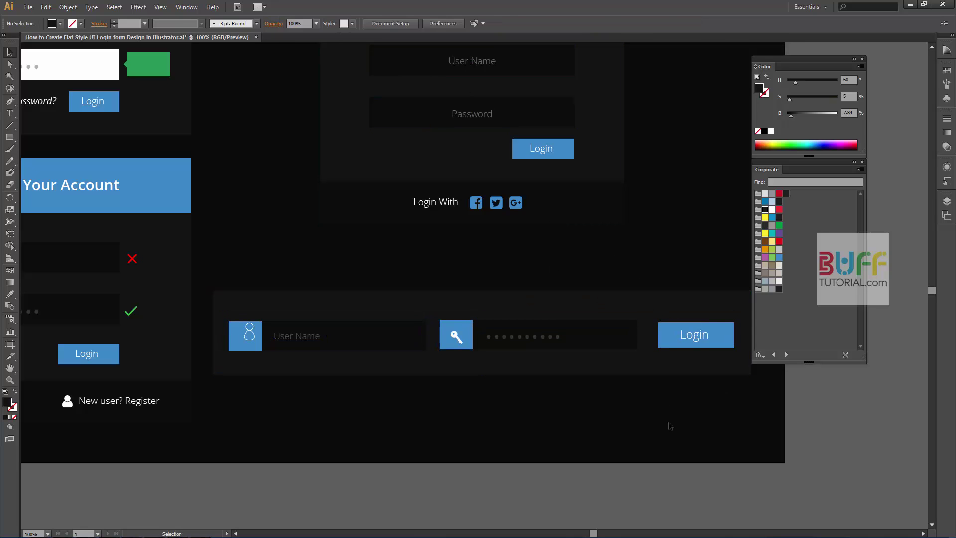
- Copy the Forget Password? text below the bottom bar's password field at 15 pt
{"action": "left_click_drag", "start_coordinate": [427, 271], "coordinate": [552, 296]}
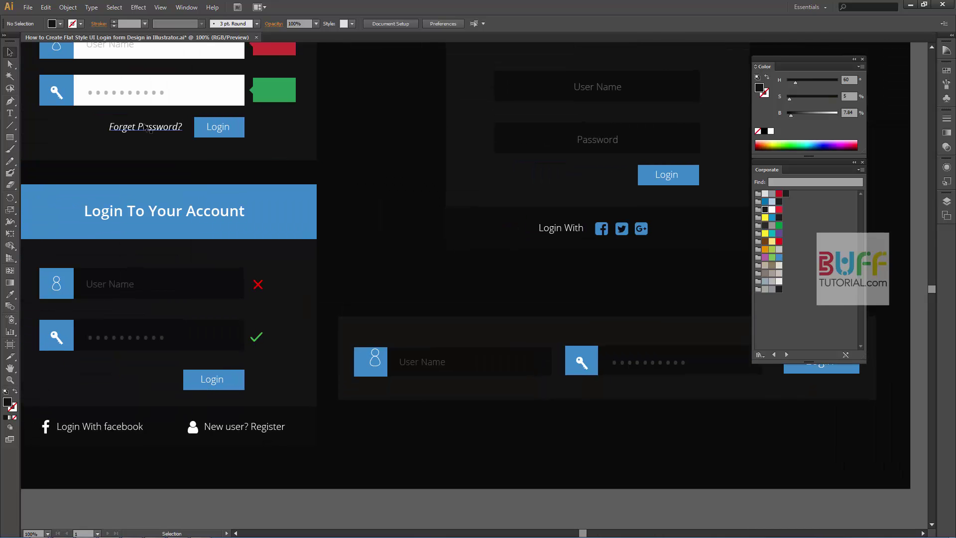
{"action": "mouse_move", "coordinate": [159, 127]}
{"action": "left_mouse_down"}
{"action": "mouse_move", "coordinate": [708, 386]}
{"action": "mouse_move", "coordinate": [735, 381]}
{"action": "left_mouse_up"}
{"action": "left_click", "coordinate": [757, 452]}
{"action": "left_click", "coordinate": [735, 381]}
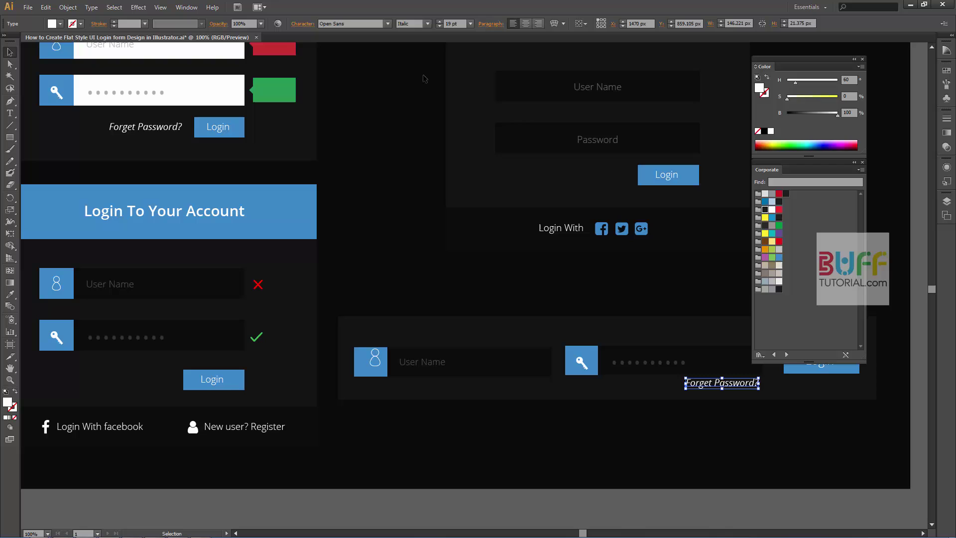
{"action": "left_click", "coordinate": [439, 26]}
{"action": "left_click", "coordinate": [439, 26]}
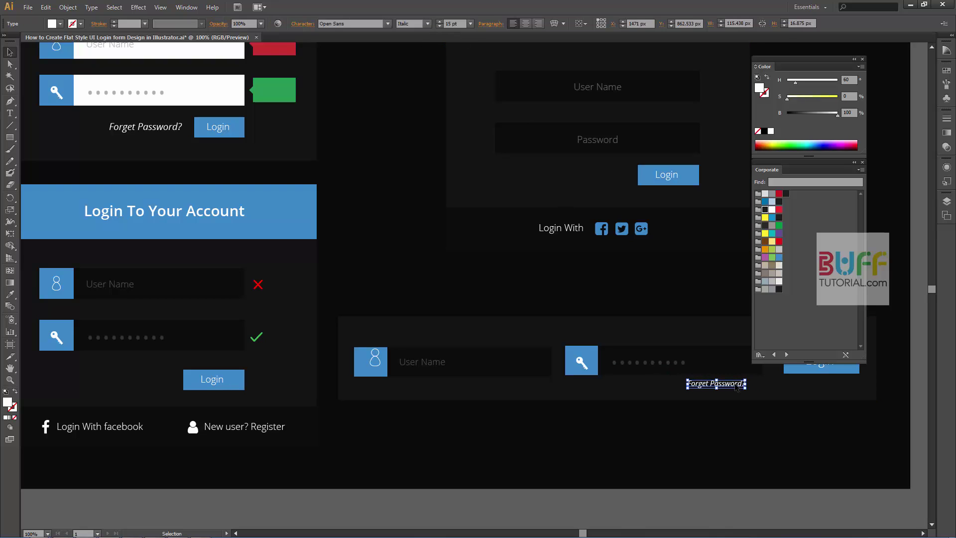
- Zoom out to 66.67% and move the colour settings panel out of the way
{"action": "left_click", "coordinate": [733, 438]}
{"action": "key", "text": "ctrl+minus"}
{"action": "left_click_drag", "start_coordinate": [748, 438], "coordinate": [621, 423]}
{"action": "left_click_drag", "start_coordinate": [773, 64], "coordinate": [836, 143]}
- Nudge the horizontal login bar slightly lower on the artboard
{"action": "scroll", "coordinate": [692, 227], "scroll_direction": "down", "scroll_amount": 2}
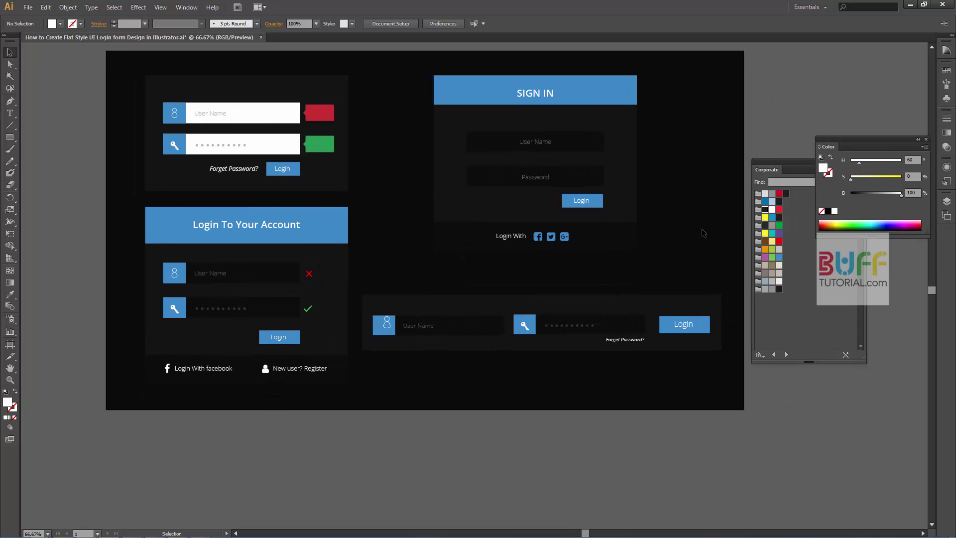
{"action": "scroll", "coordinate": [701, 229], "scroll_direction": "up", "scroll_amount": 1}
{"action": "mouse_move", "coordinate": [702, 102]}
{"action": "left_mouse_down"}
{"action": "mouse_move", "coordinate": [465, 274]}
{"action": "mouse_move", "coordinate": [477, 327]}
{"action": "left_mouse_up"}
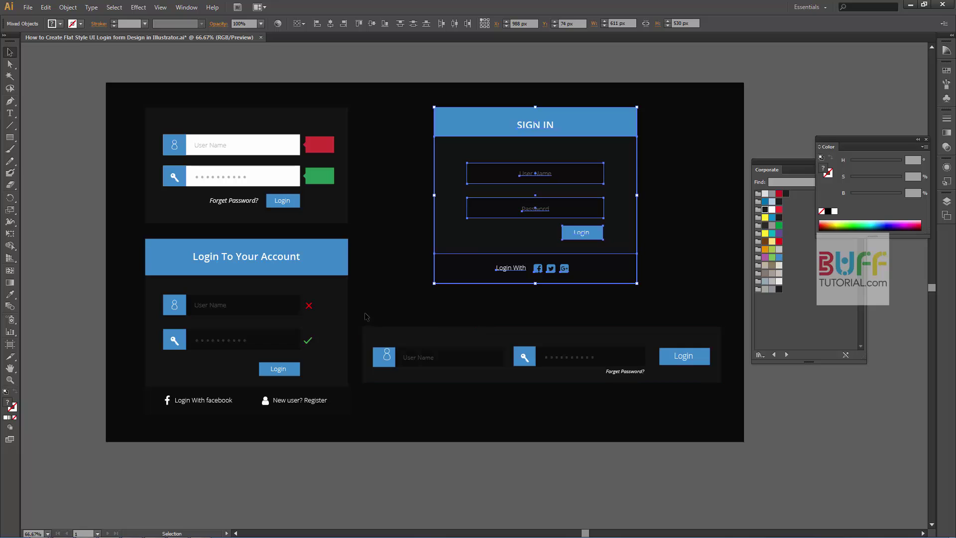
{"action": "left_click_drag", "start_coordinate": [365, 316], "coordinate": [726, 403]}
{"action": "key", "text": "shift+Down"}
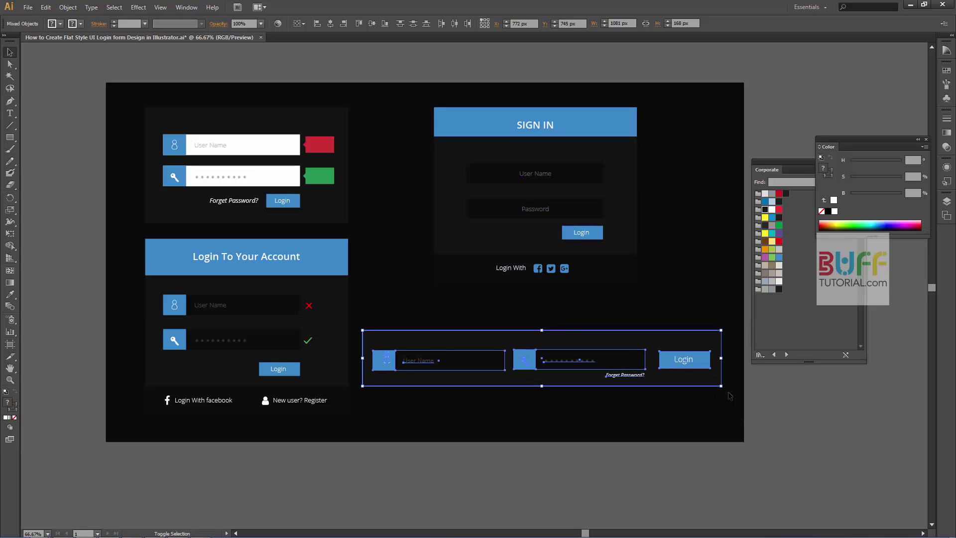
- Hide all panels and show the artboard full screen at 100% with nothing selected
{"action": "key", "text": "Tab"}
{"action": "key", "text": "f"}
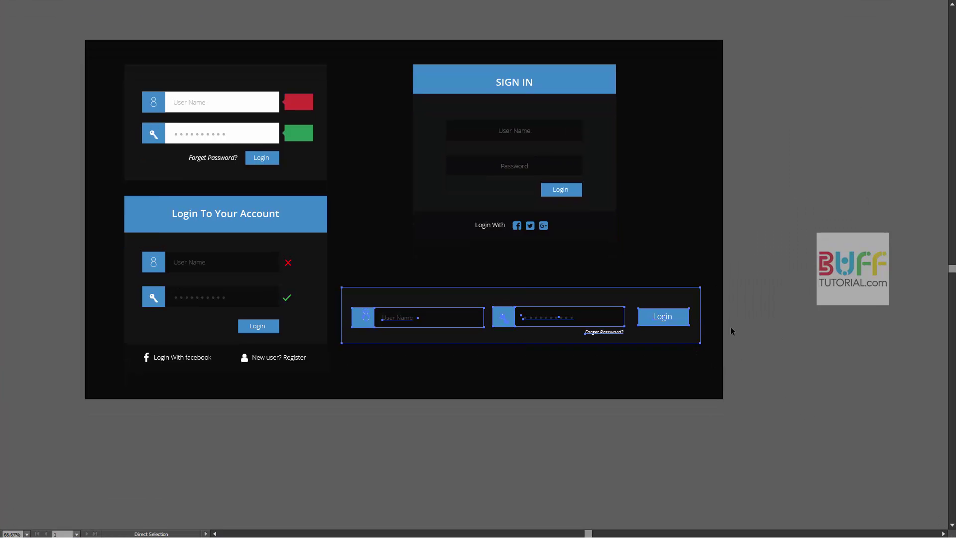
{"action": "key", "text": "v"}
{"action": "key", "text": "ctrl+shift+a"}
{"action": "key", "text": "ctrl+1"}
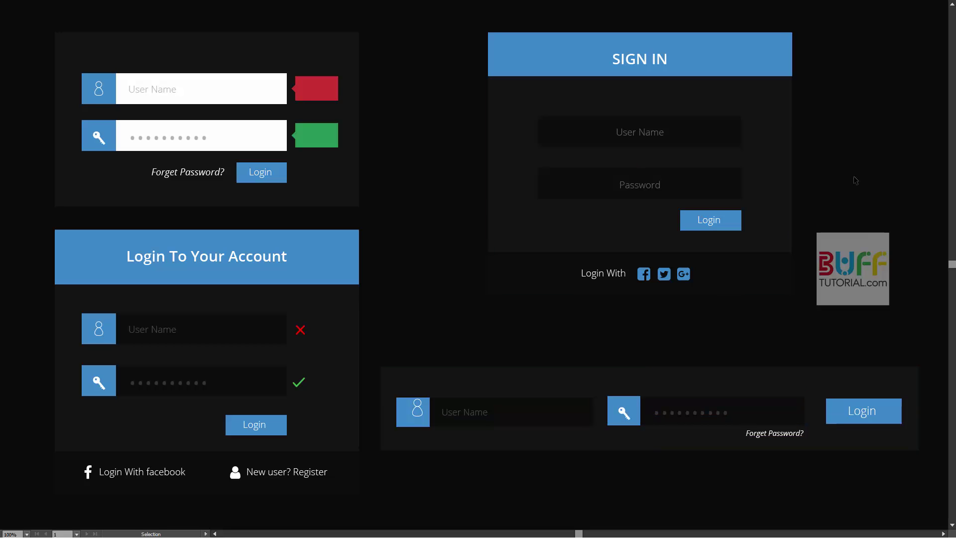
- Zoom and pan across the login forms to inspect them, then fit the whole artboard in view
{"action": "scroll", "coordinate": [145, 93], "scroll_direction": "up", "scroll_amount": 1}
{"action": "scroll", "coordinate": [144, 93], "scroll_direction": "up", "scroll_amount": 1}
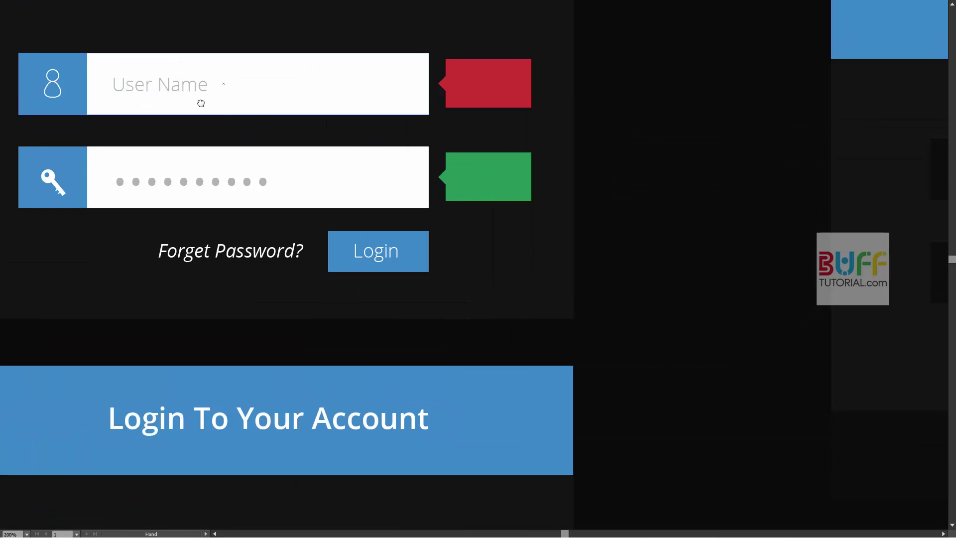
{"action": "left_click_drag", "start_coordinate": [201, 103], "coordinate": [358, 164]}
{"action": "scroll", "coordinate": [807, 174], "scroll_direction": "down", "scroll_amount": 2}
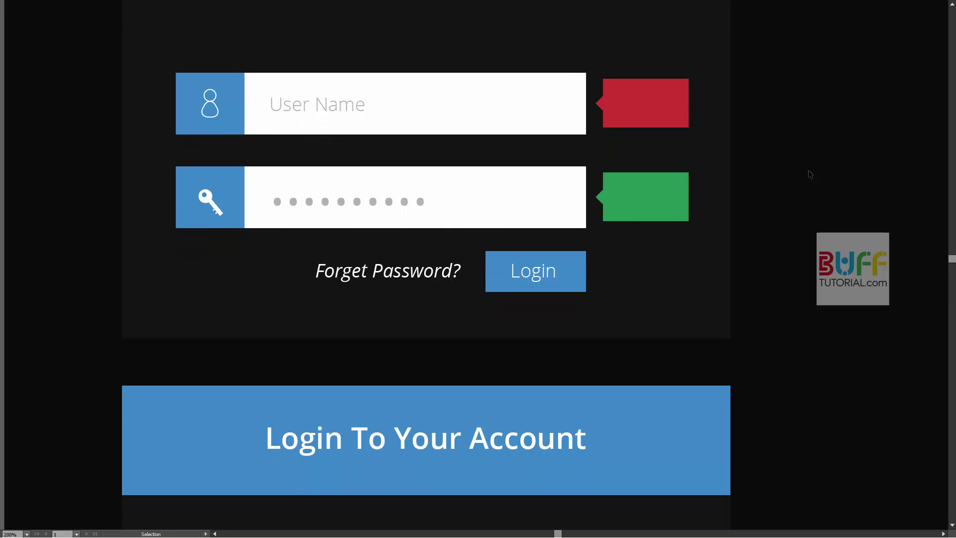
{"action": "scroll", "coordinate": [808, 174], "scroll_direction": "down", "scroll_amount": 2}
{"action": "scroll", "coordinate": [808, 175], "scroll_direction": "down", "scroll_amount": 2}
{"action": "scroll", "coordinate": [808, 174], "scroll_direction": "down", "scroll_amount": 2}
{"action": "scroll", "coordinate": [809, 174], "scroll_direction": "down", "scroll_amount": 2}
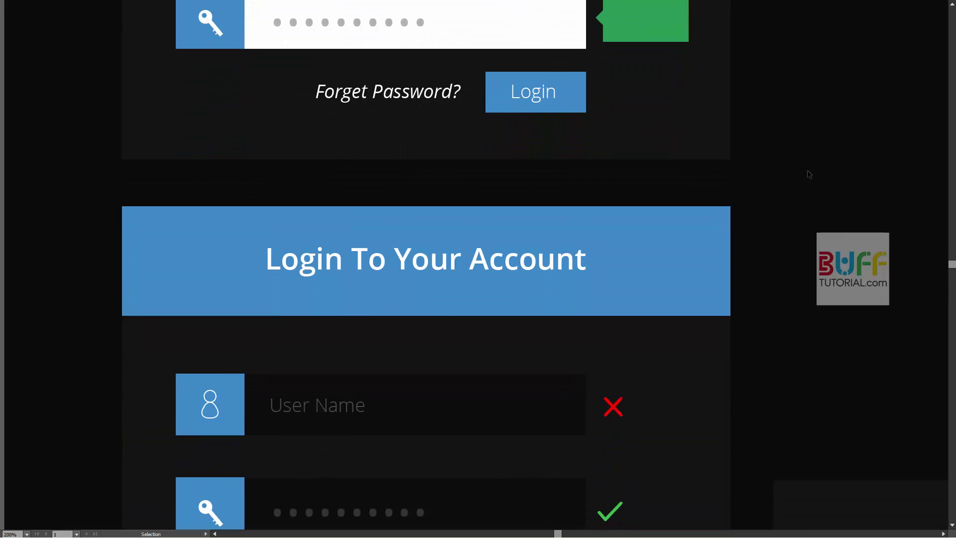
{"action": "scroll", "coordinate": [808, 175], "scroll_direction": "down", "scroll_amount": 4}
{"action": "scroll", "coordinate": [808, 175], "scroll_direction": "down", "scroll_amount": 4}
{"action": "scroll", "coordinate": [807, 175], "scroll_direction": "down", "scroll_amount": 2}
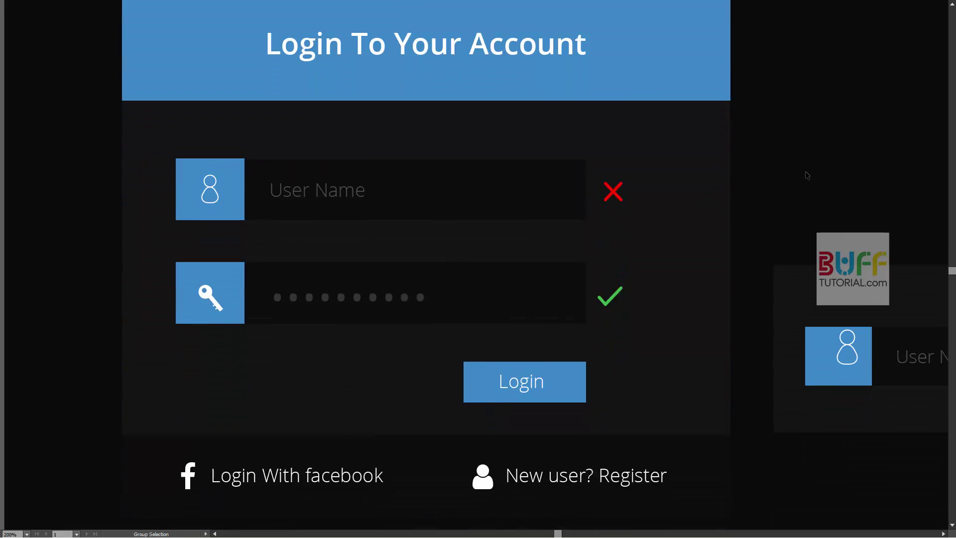
{"action": "scroll", "coordinate": [807, 175], "scroll_direction": "down", "scroll_amount": 1}
{"action": "left_click_drag", "start_coordinate": [812, 148], "coordinate": [725, 224]}
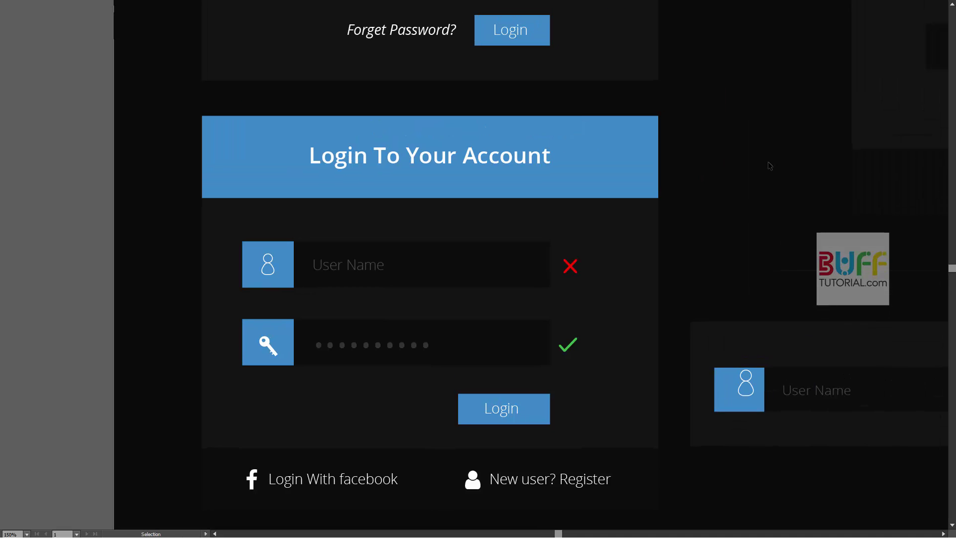
{"action": "left_click_drag", "start_coordinate": [769, 166], "coordinate": [412, 124]}
{"action": "mouse_move", "coordinate": [876, 179]}
{"action": "left_mouse_down"}
{"action": "mouse_move", "coordinate": [570, 177]}
{"action": "mouse_move", "coordinate": [615, 167]}
{"action": "left_mouse_up"}
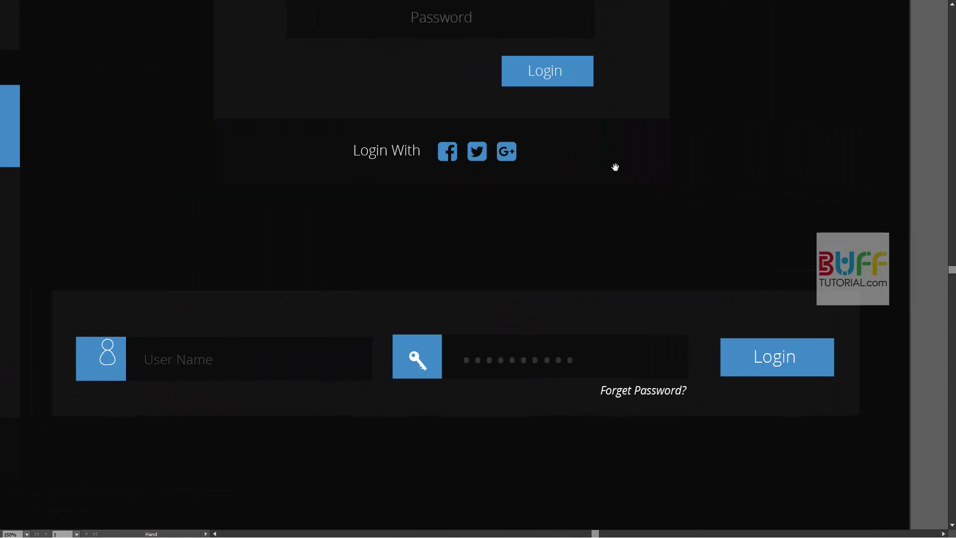
{"action": "scroll", "coordinate": [697, 185], "scroll_direction": "down", "scroll_amount": 2}
{"action": "scroll", "coordinate": [729, 249], "scroll_direction": "up", "scroll_amount": 3}
{"action": "key", "text": "ctrl+0"}
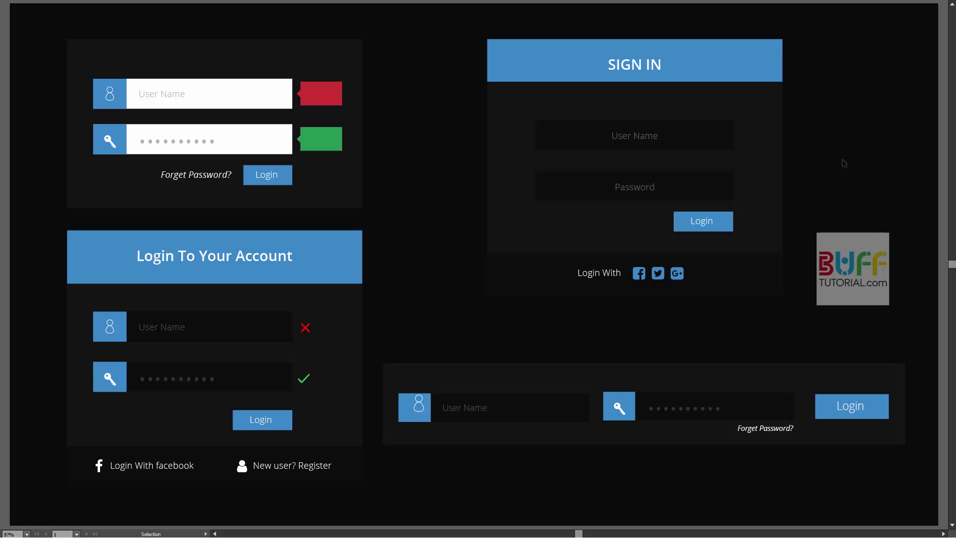
- Move the user icon to the centre of its blue square in the bottom login group
{"action": "left_click", "coordinate": [427, 409]}
{"action": "scroll", "coordinate": [425, 407], "scroll_direction": "up", "scroll_amount": 3}
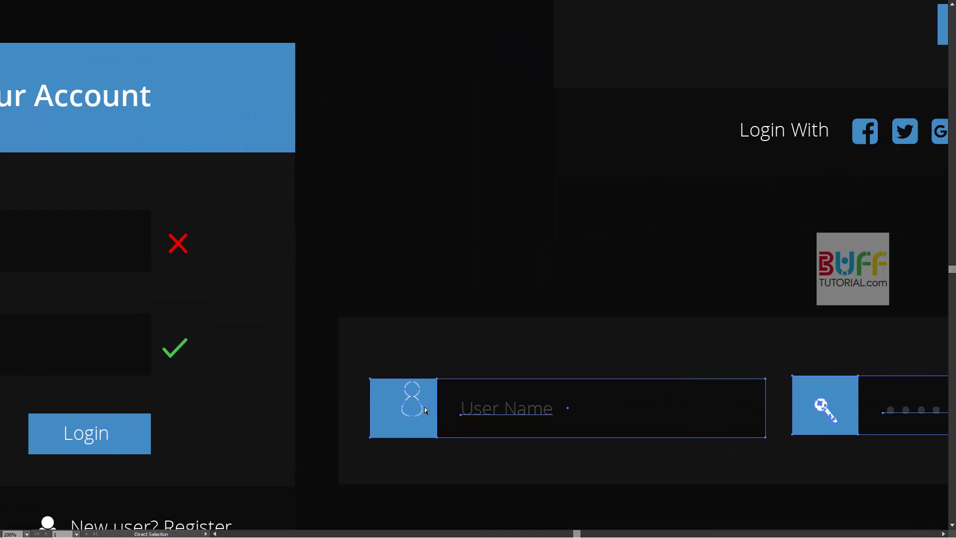
{"action": "double_click", "coordinate": [424, 407]}
{"action": "scroll", "coordinate": [422, 409], "scroll_direction": "up", "scroll_amount": 3}
{"action": "left_click_drag", "start_coordinate": [422, 375], "coordinate": [396, 416]}
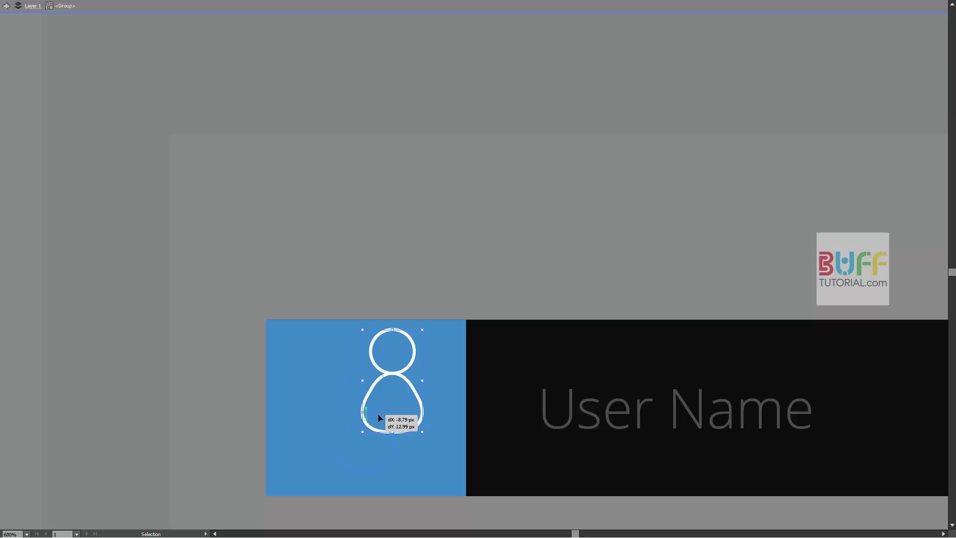
{"action": "left_click", "coordinate": [447, 231]}
{"action": "double_click", "coordinate": [447, 231]}
{"action": "scroll", "coordinate": [667, 265], "scroll_direction": "down", "scroll_amount": 3}
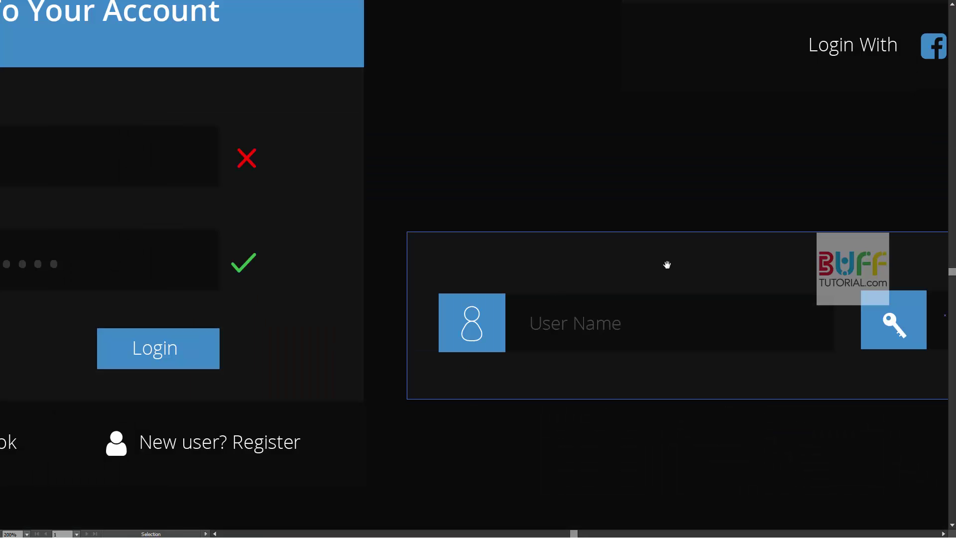
{"action": "scroll", "coordinate": [628, 288], "scroll_direction": "down", "scroll_amount": 1}
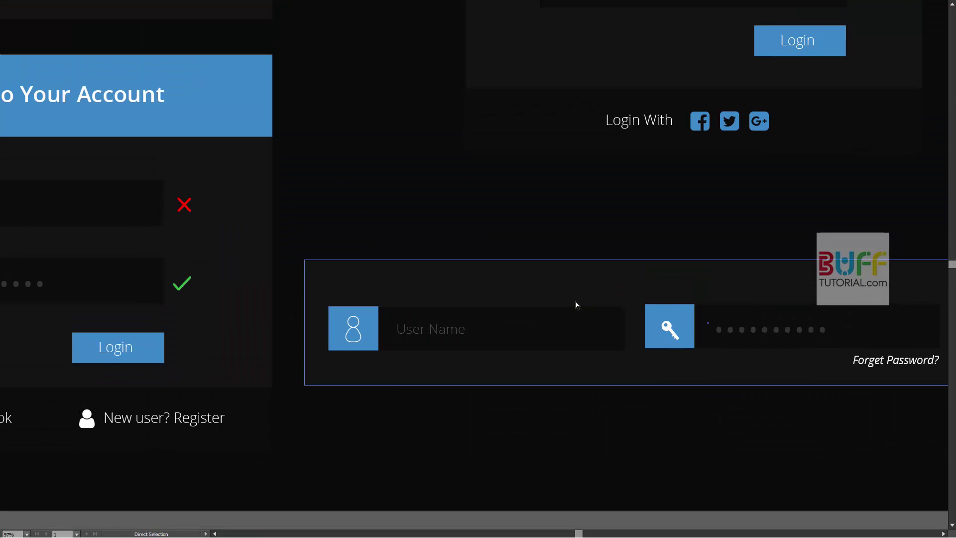
{"action": "scroll", "coordinate": [576, 305], "scroll_direction": "down", "scroll_amount": 2}
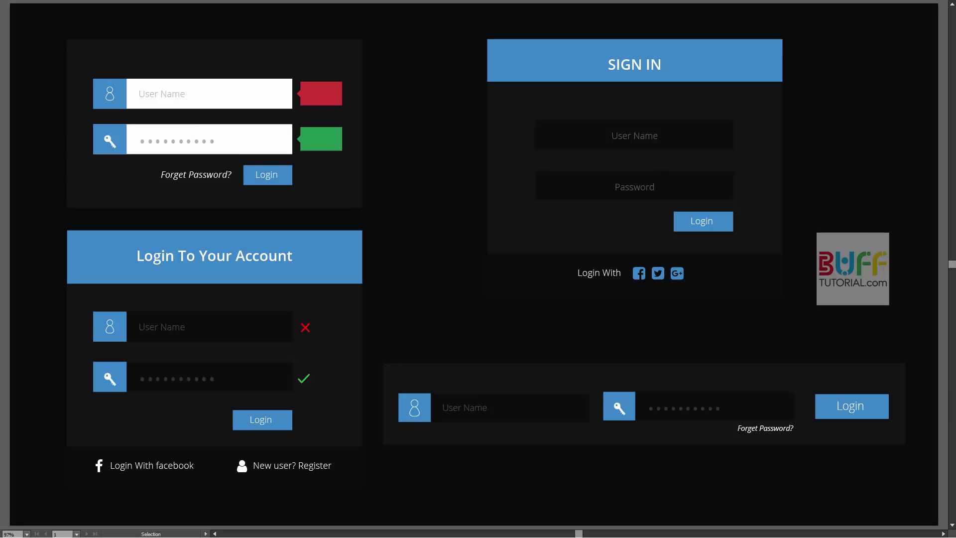